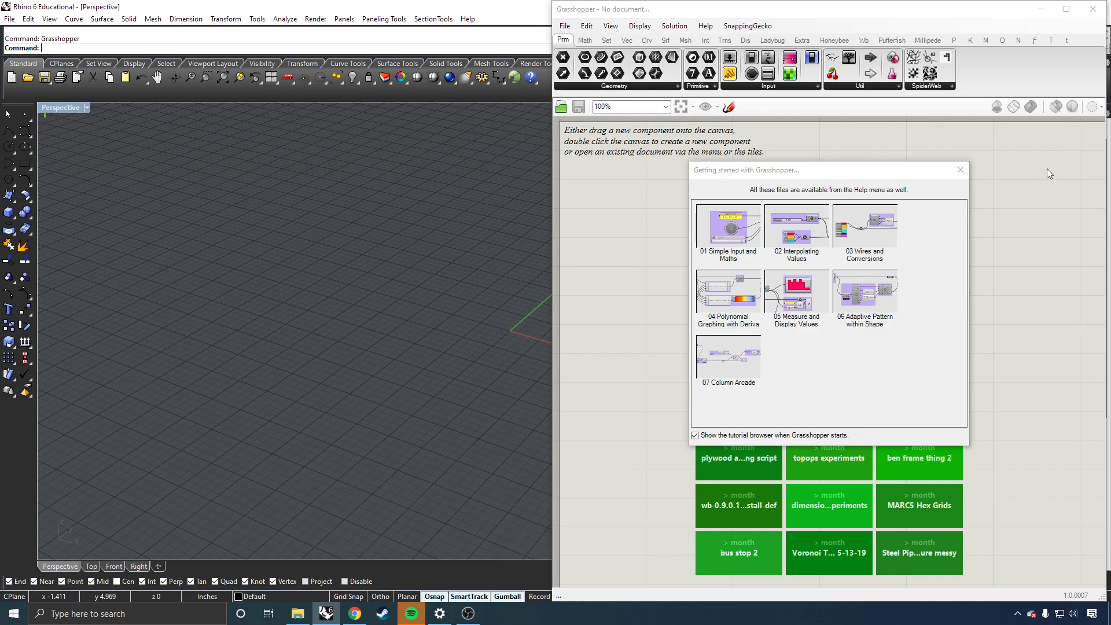
Step: Close the Getting Started dialog, show Rhino's layer list and fit Rhino to the left screen half
click(966, 173)
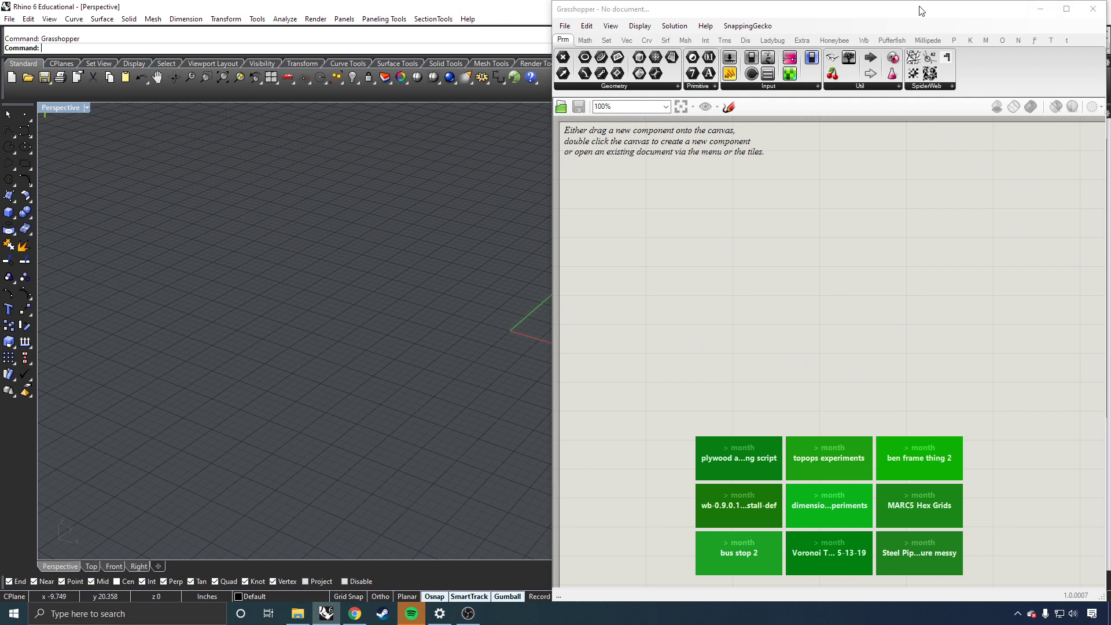
drag(926, 11, 929, 12)
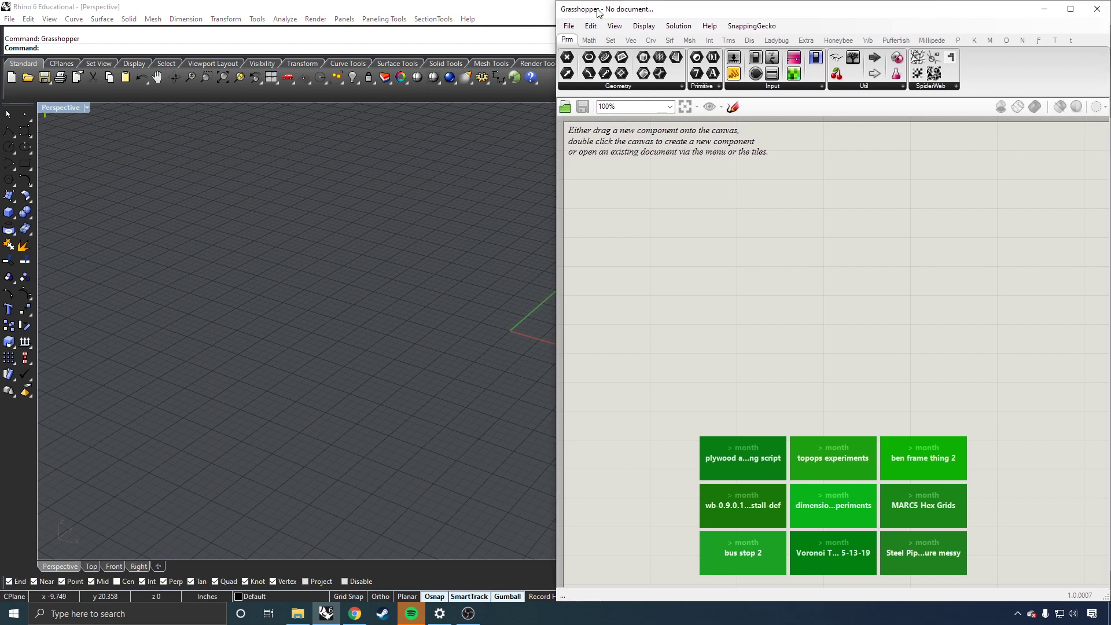
click(1044, 8)
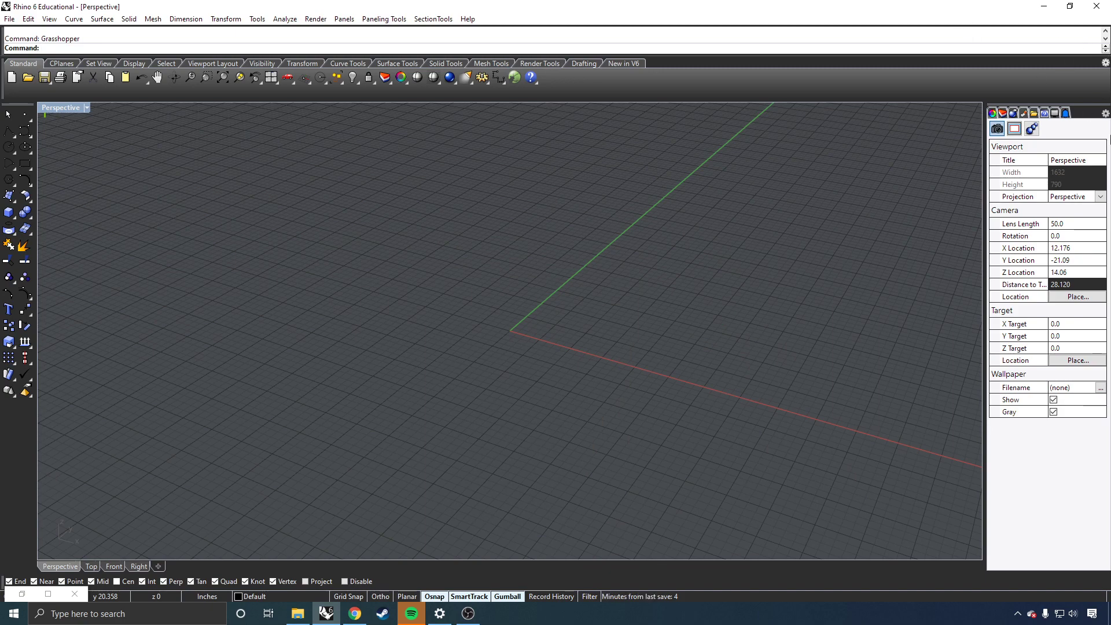
click(1002, 114)
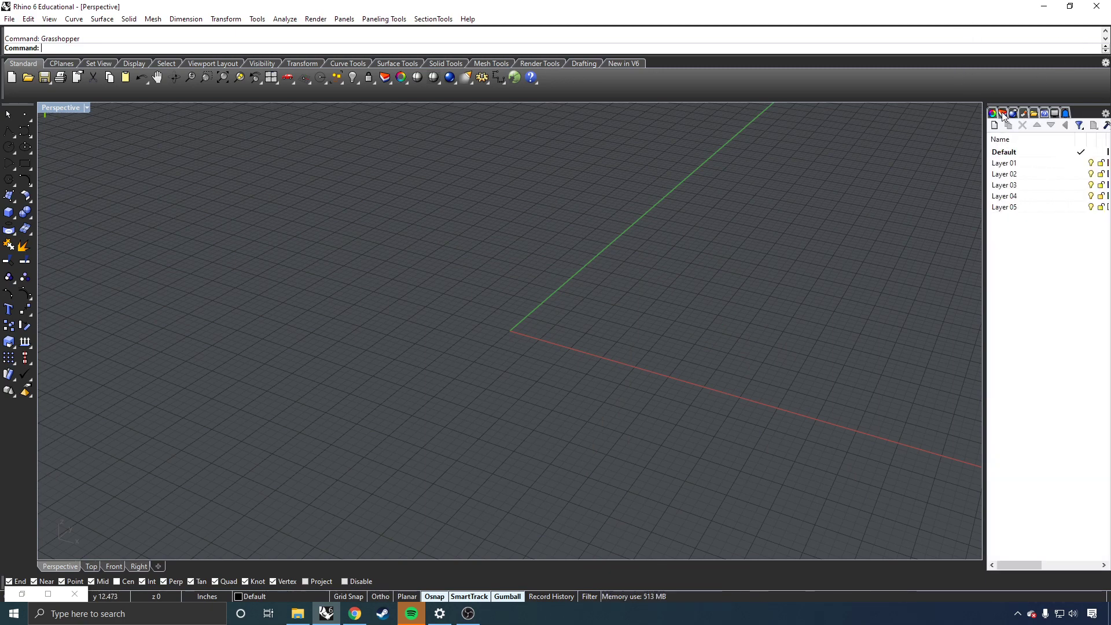
click(1069, 7)
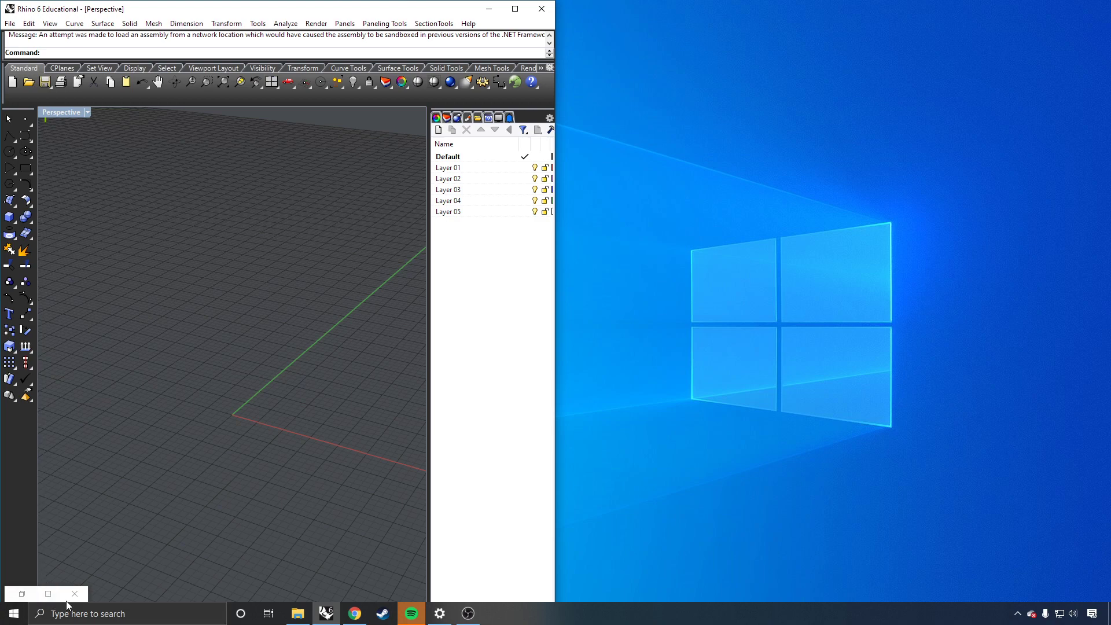
double_click(26, 590)
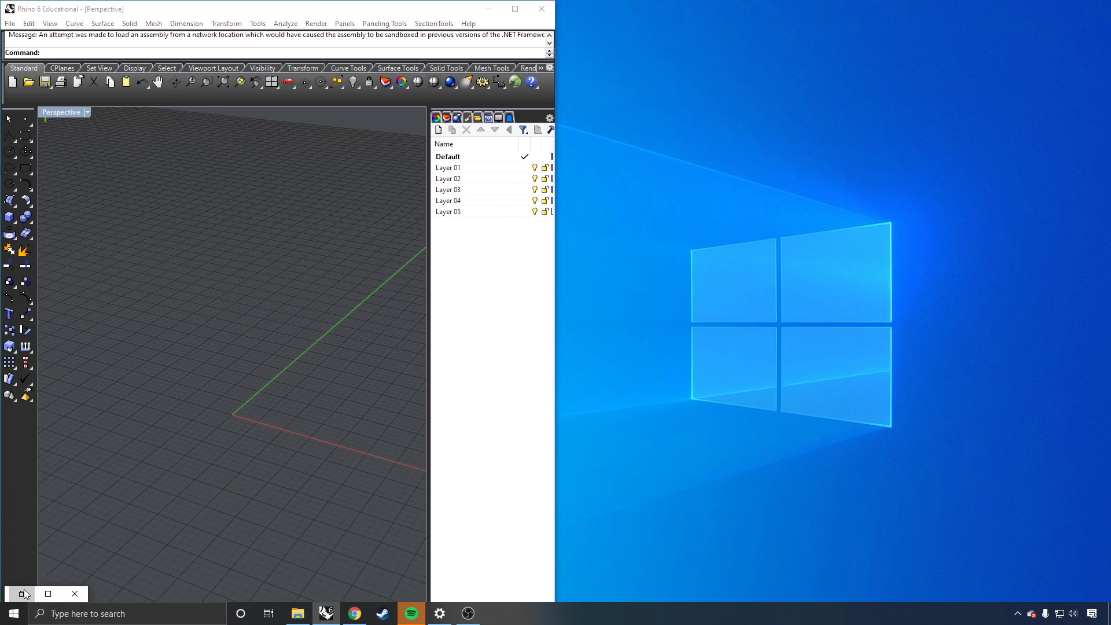
Step: Place a Point parameter from the Params tab onto the new Grasshopper canvas
click(975, 239)
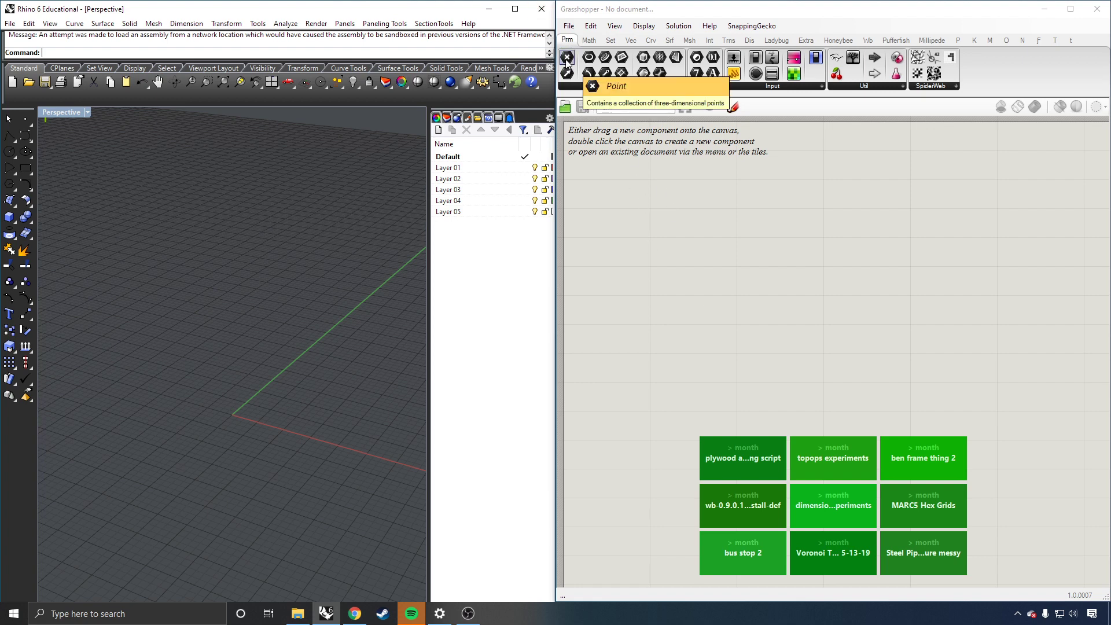
drag(567, 59, 702, 297)
scroll(784, 286, down, 3)
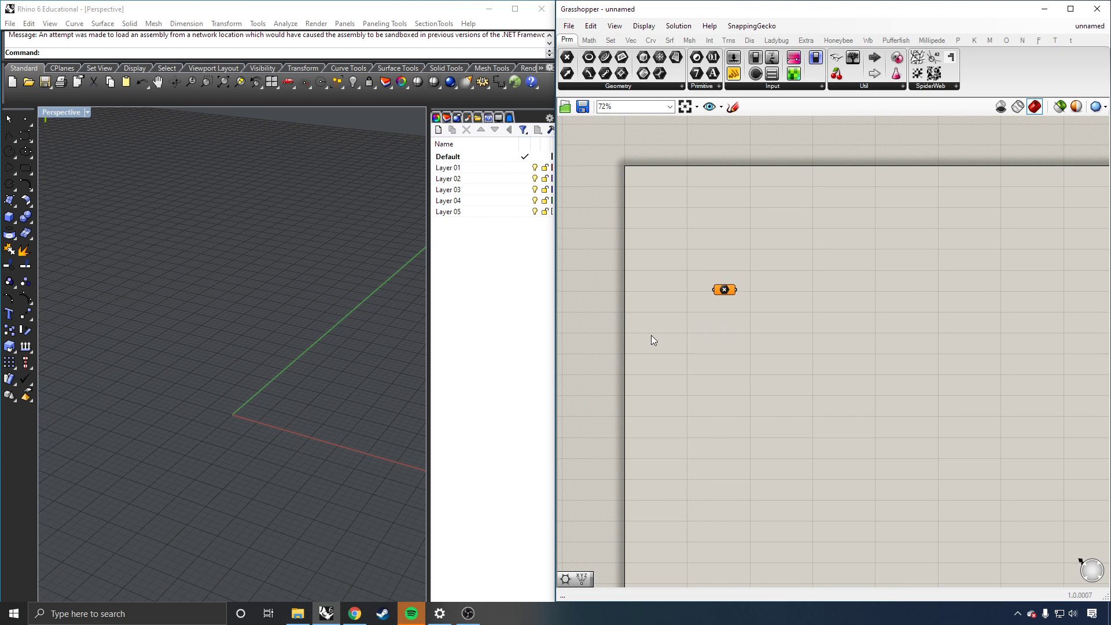
Step: Inspect the Point parameter's options menu, then orbit Rhino's Perspective view
click(729, 290)
click(213, 408)
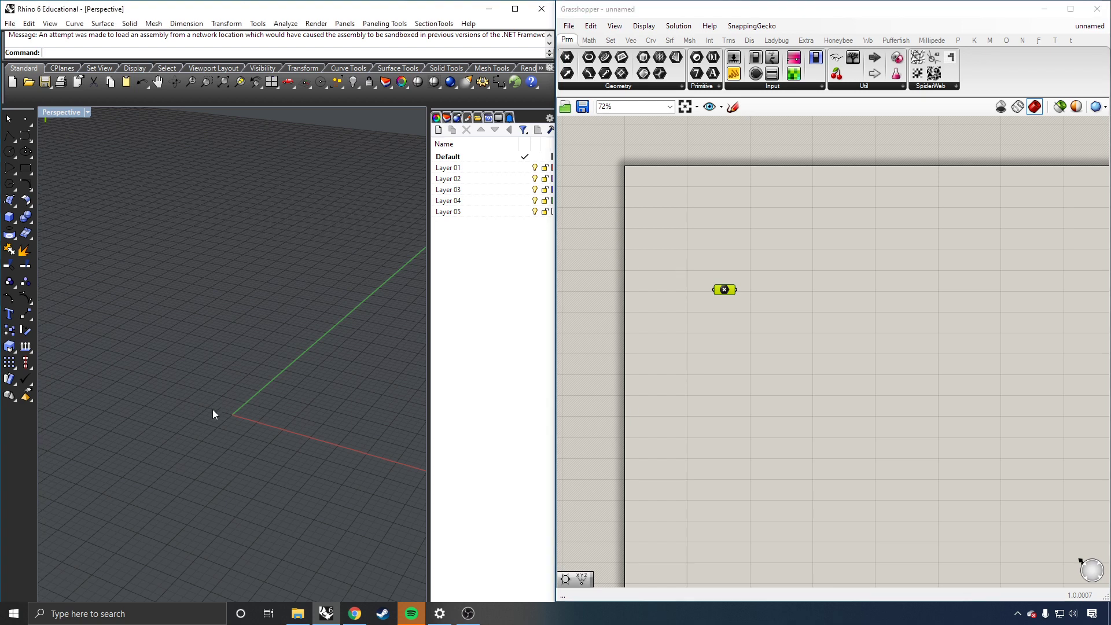
right_click(730, 293)
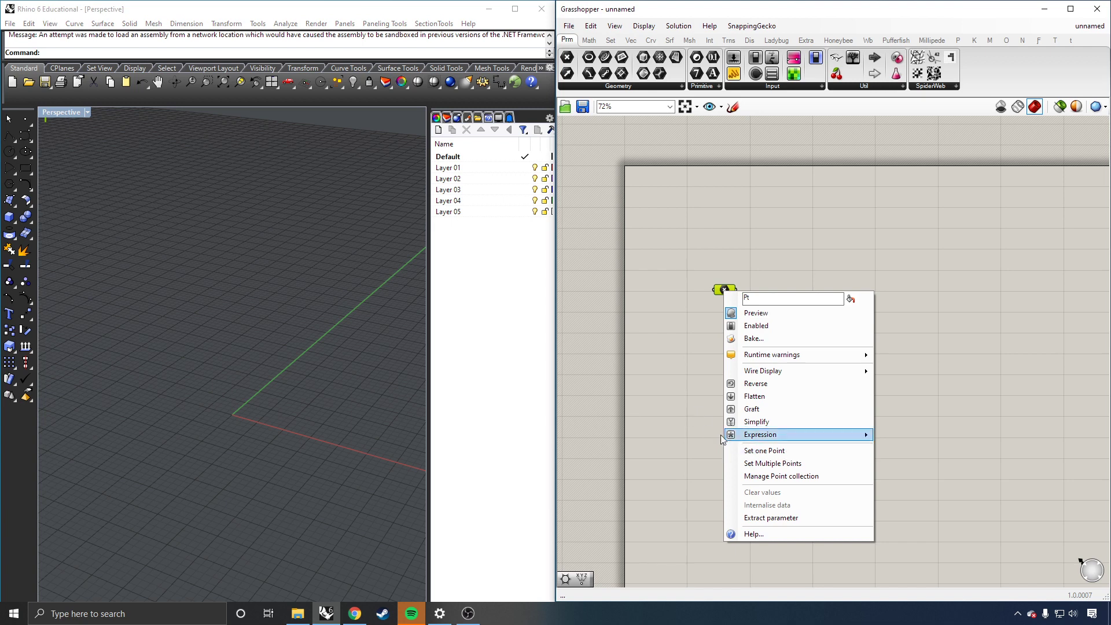
click(675, 414)
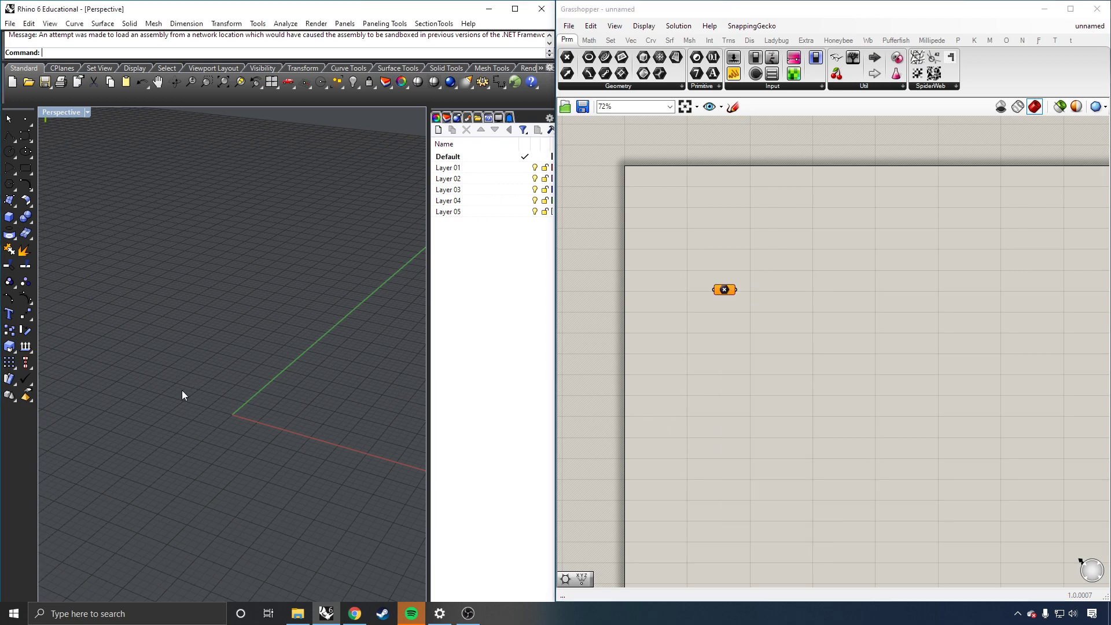
right_drag(181, 390, 210, 411)
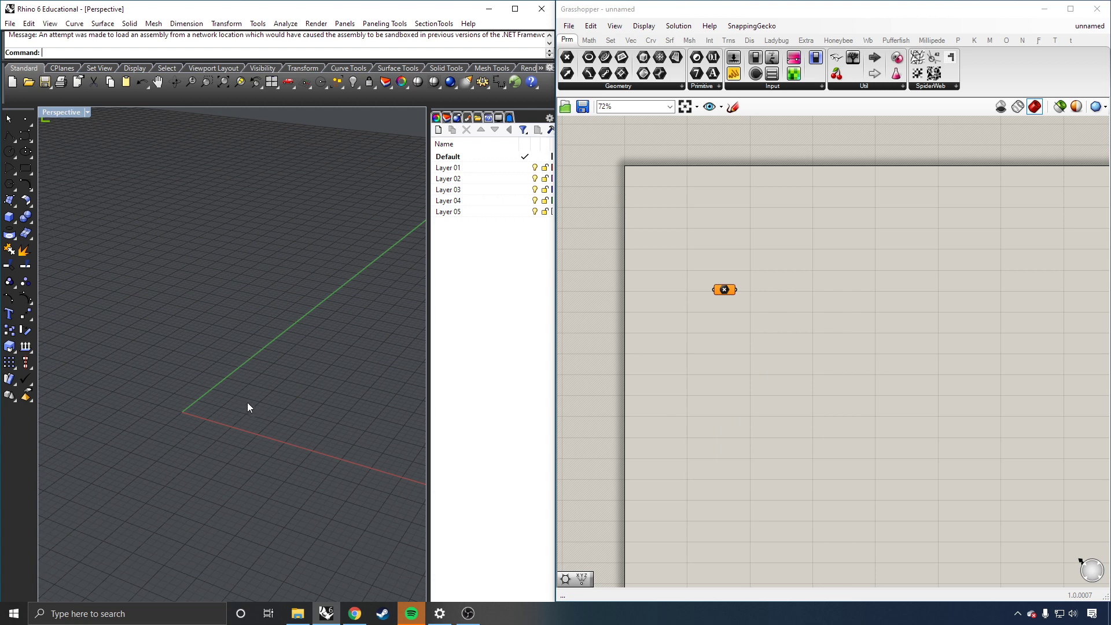
Step: Run Points and place four loose points around the origin in the Perspective viewport
text(Points)
key(Return)
click(210, 411)
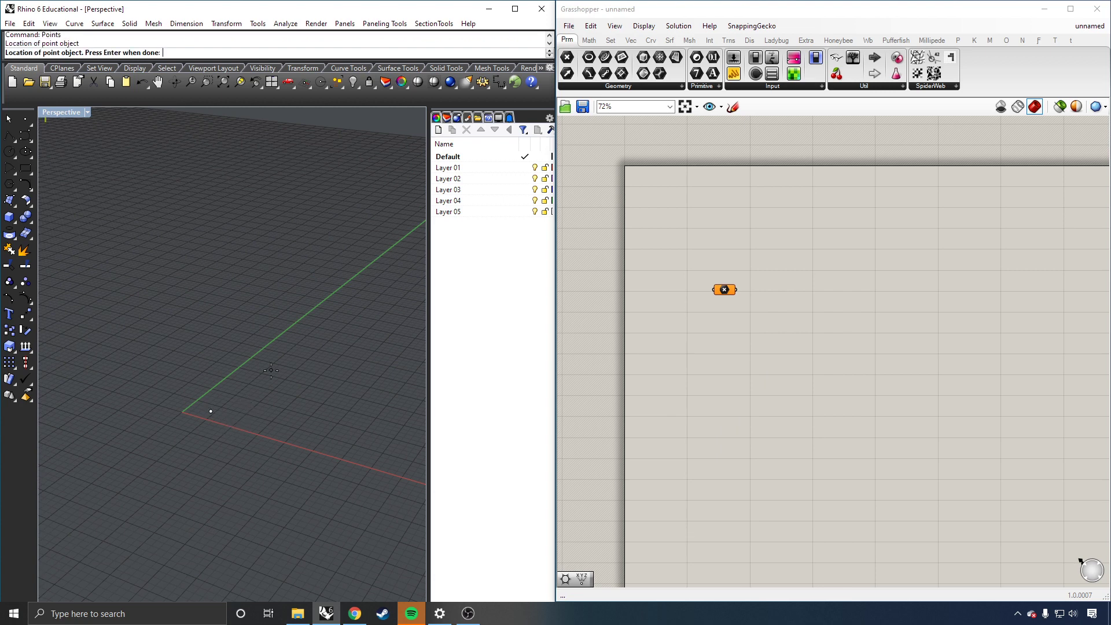
click(310, 335)
right_drag(232, 383, 255, 362)
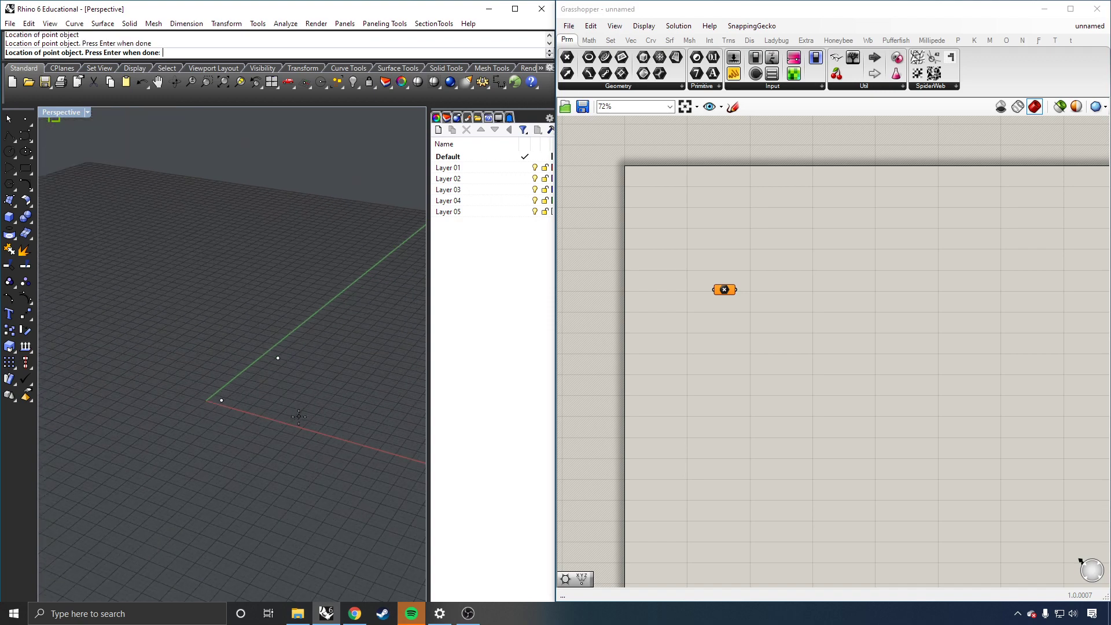
click(285, 412)
click(328, 368)
key(Return)
right_drag(366, 363, 323, 402)
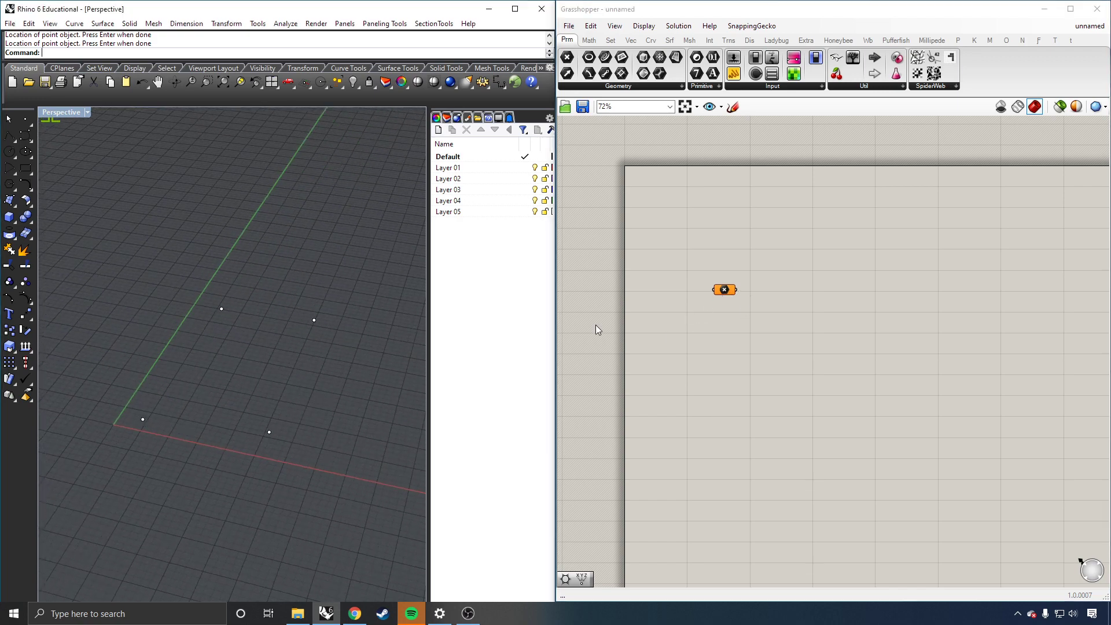
Step: Set the Point parameter to the Rhino point near the origin and move it higher on the canvas
click(722, 290)
right_click(726, 293)
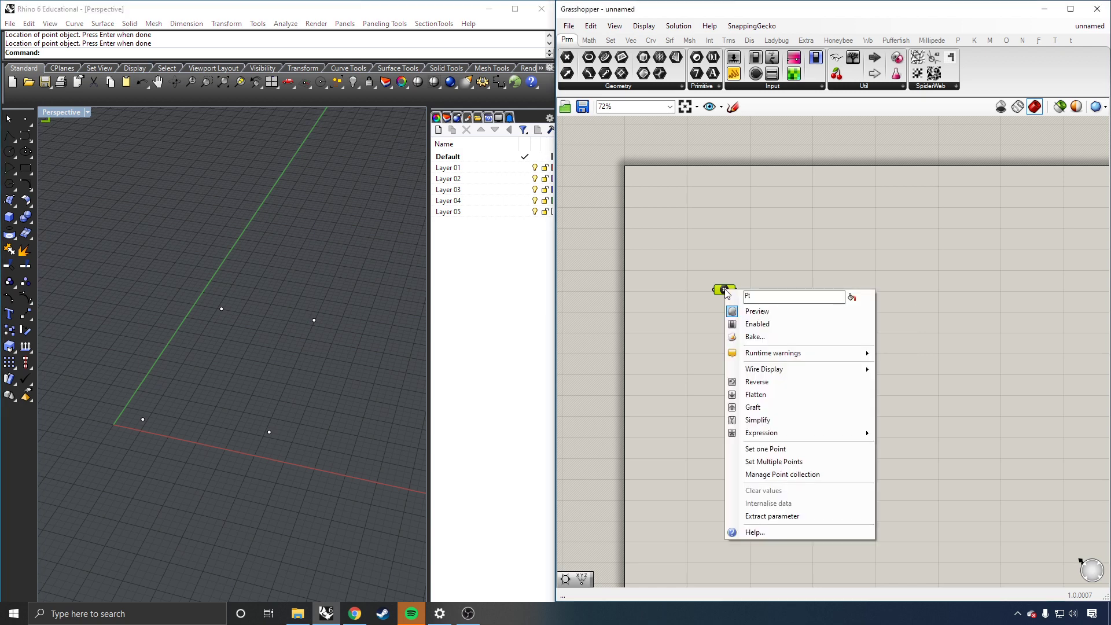
click(780, 451)
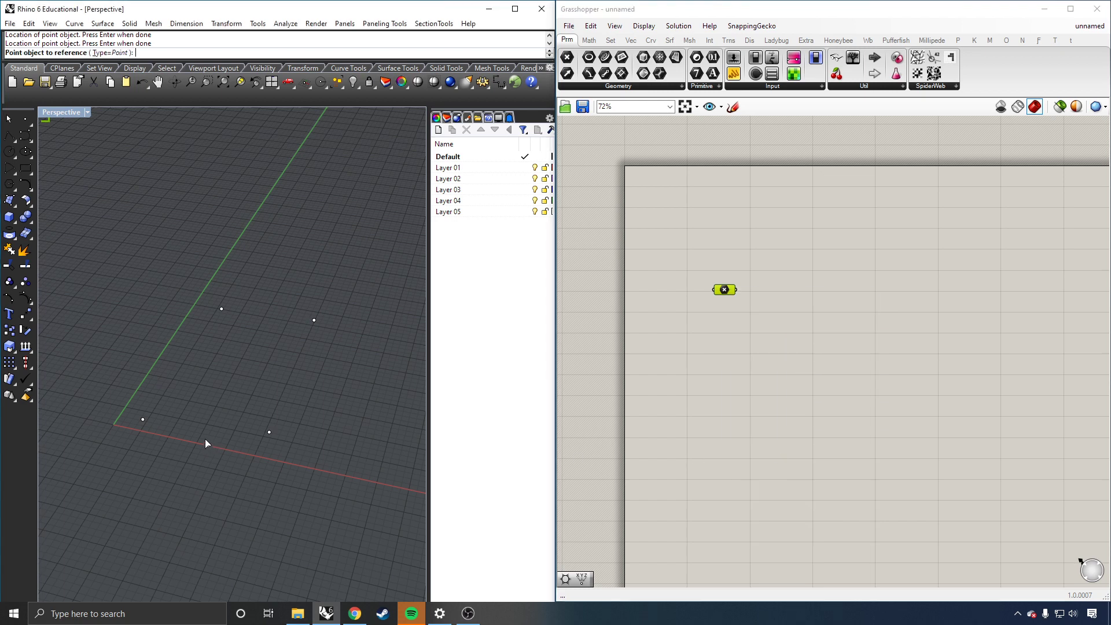
click(143, 420)
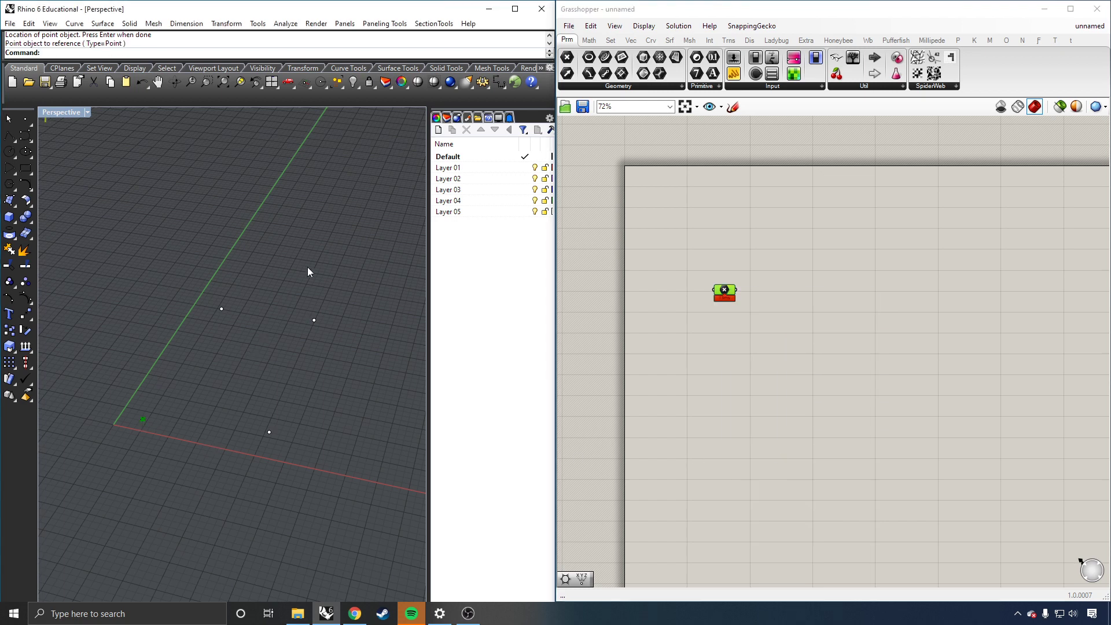
click(749, 360)
click(149, 427)
click(730, 295)
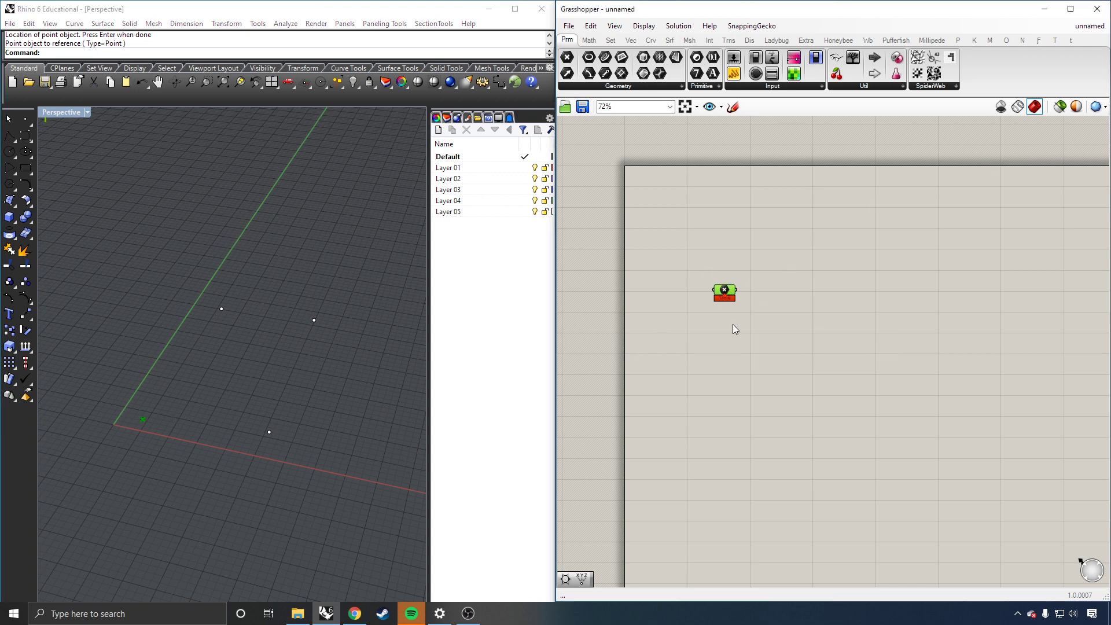
click(107, 394)
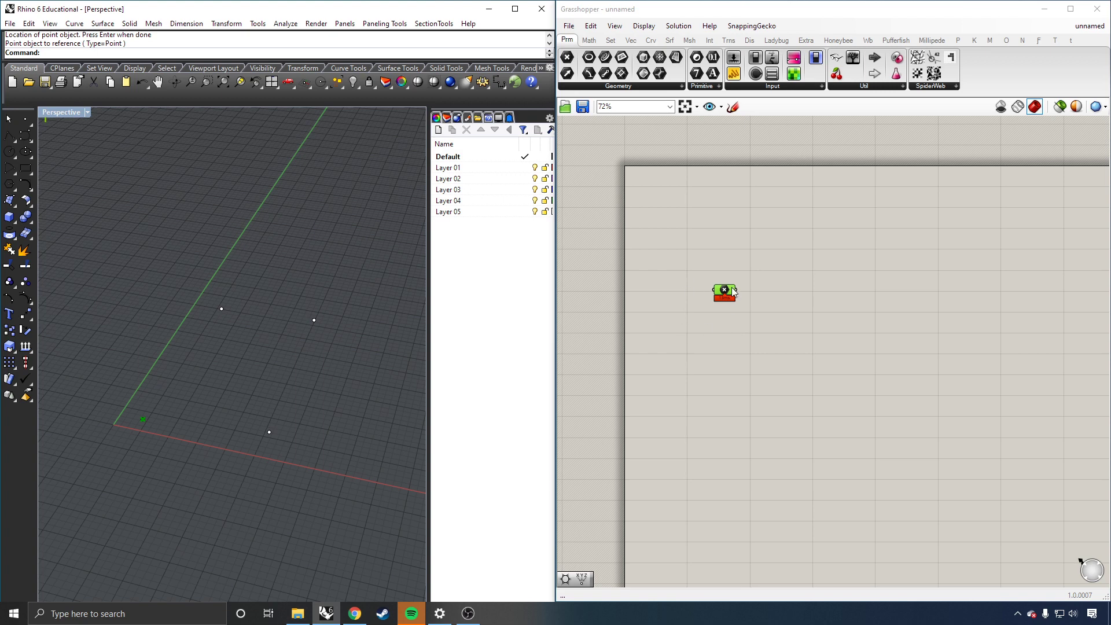
drag(725, 288, 732, 241)
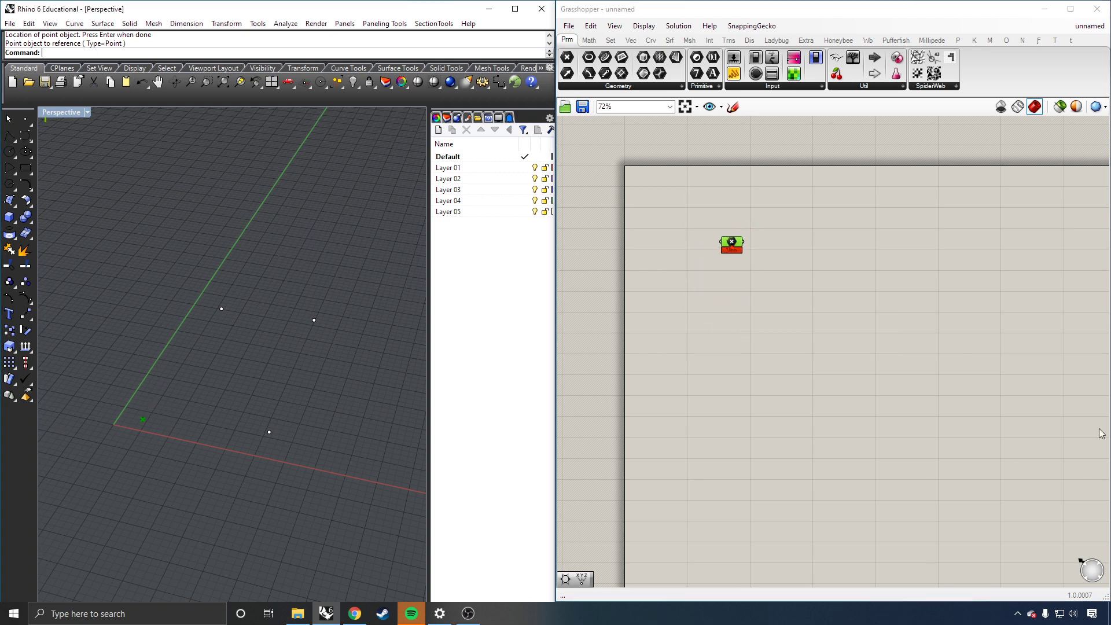
Step: Add a second Point parameter below the first, referencing the Rhino point along the green axis
click(875, 224)
right_click(699, 333)
drag(569, 60, 723, 327)
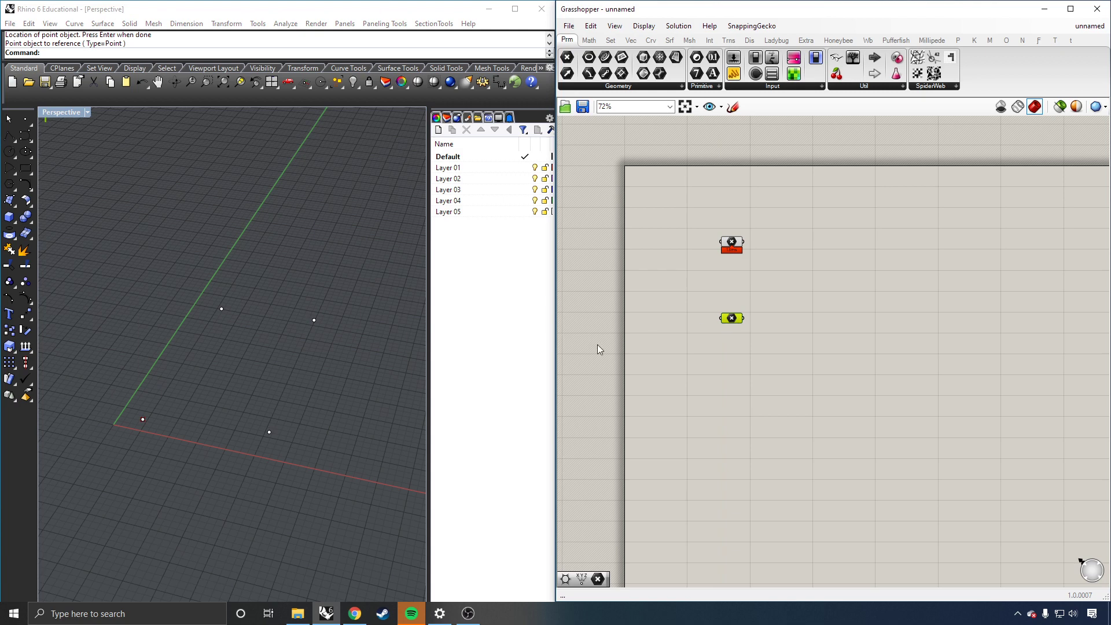
click(327, 355)
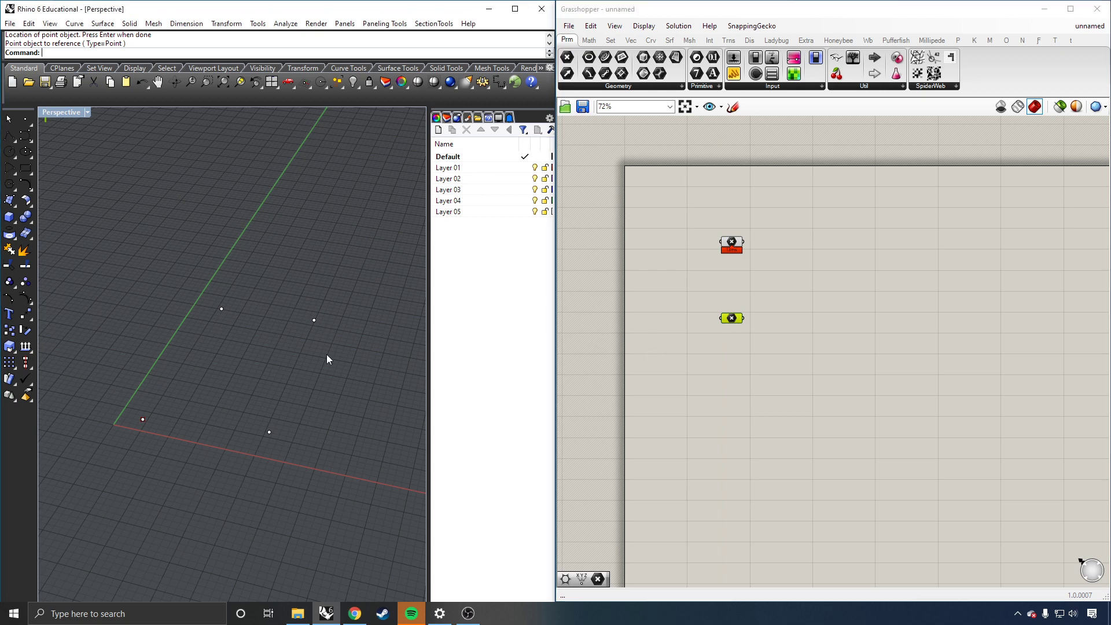
right_click(731, 318)
click(787, 480)
click(222, 309)
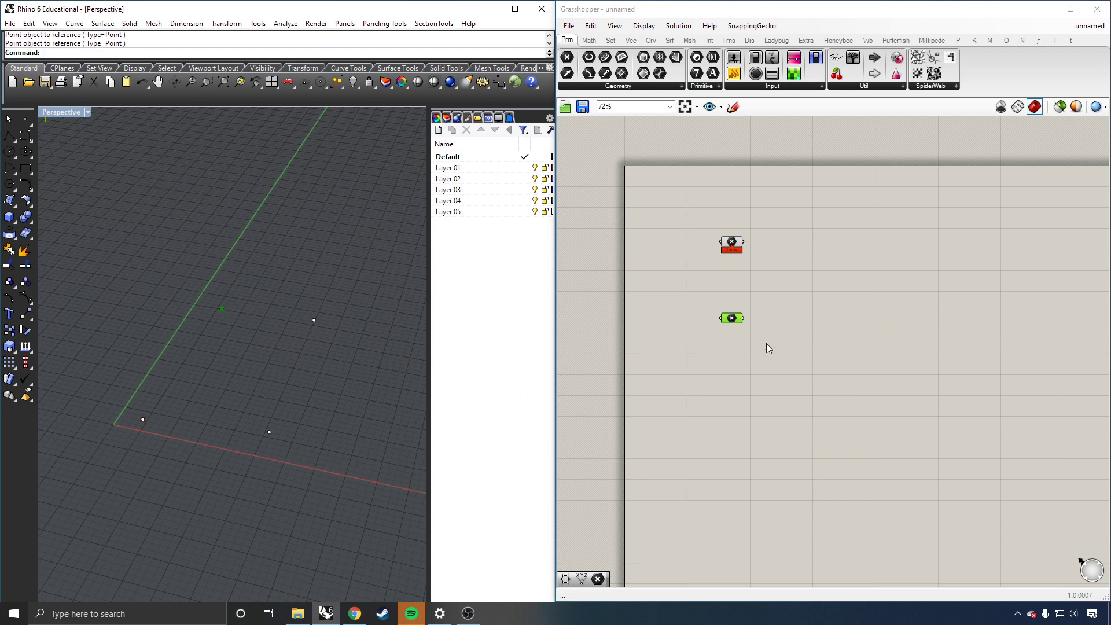
click(693, 373)
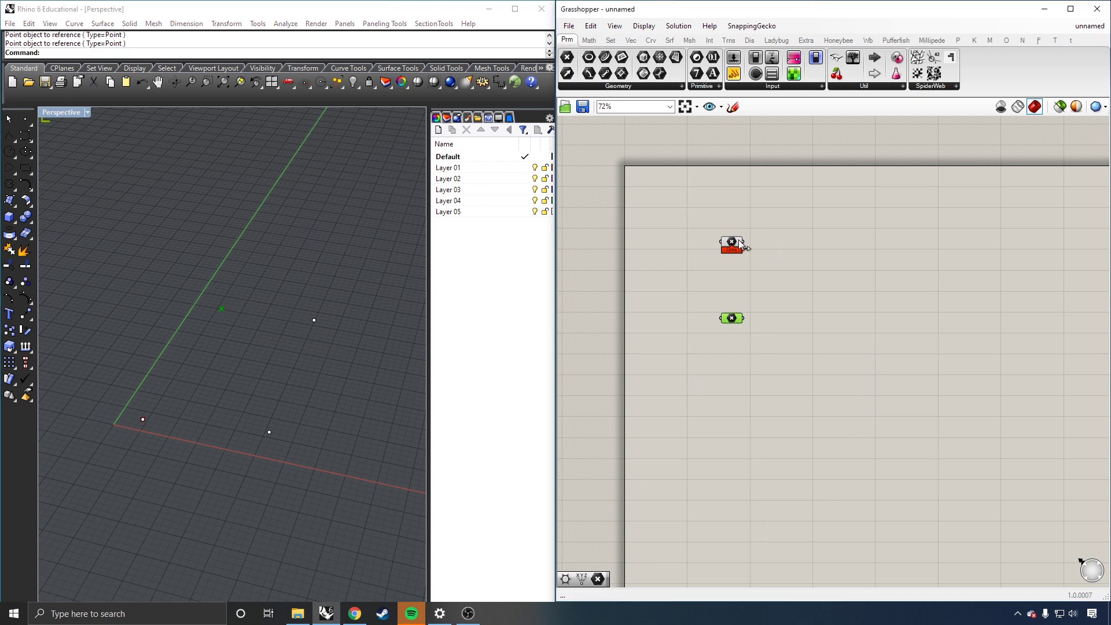
click(761, 303)
scroll(841, 340, up, 1)
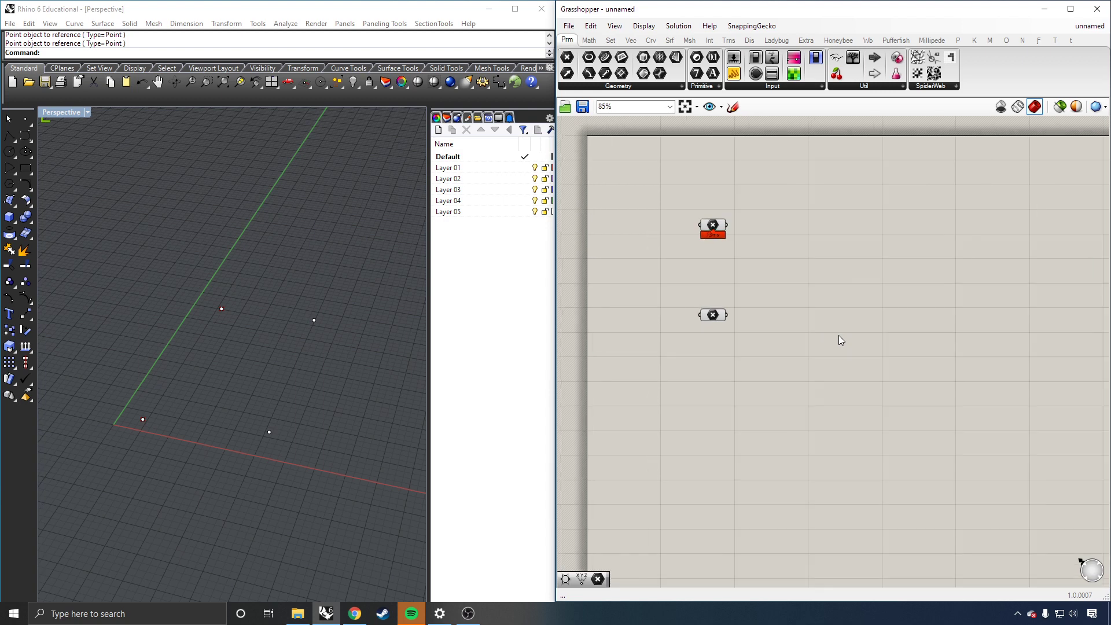
Step: Place a Line component from Curve > Primitive to the right of the Point parameters
click(651, 40)
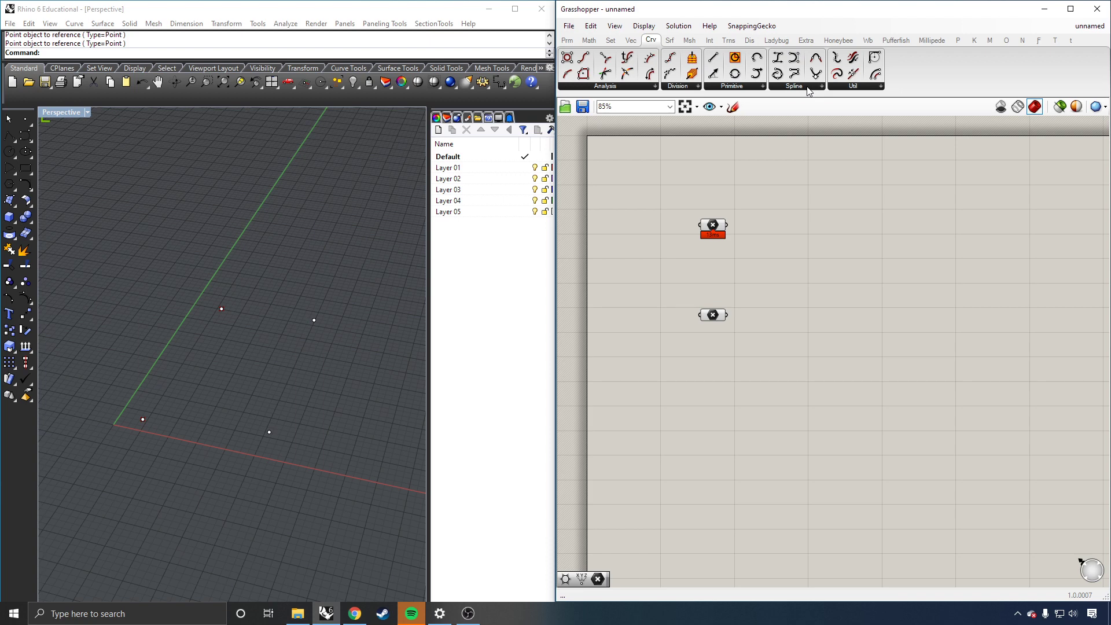
click(756, 86)
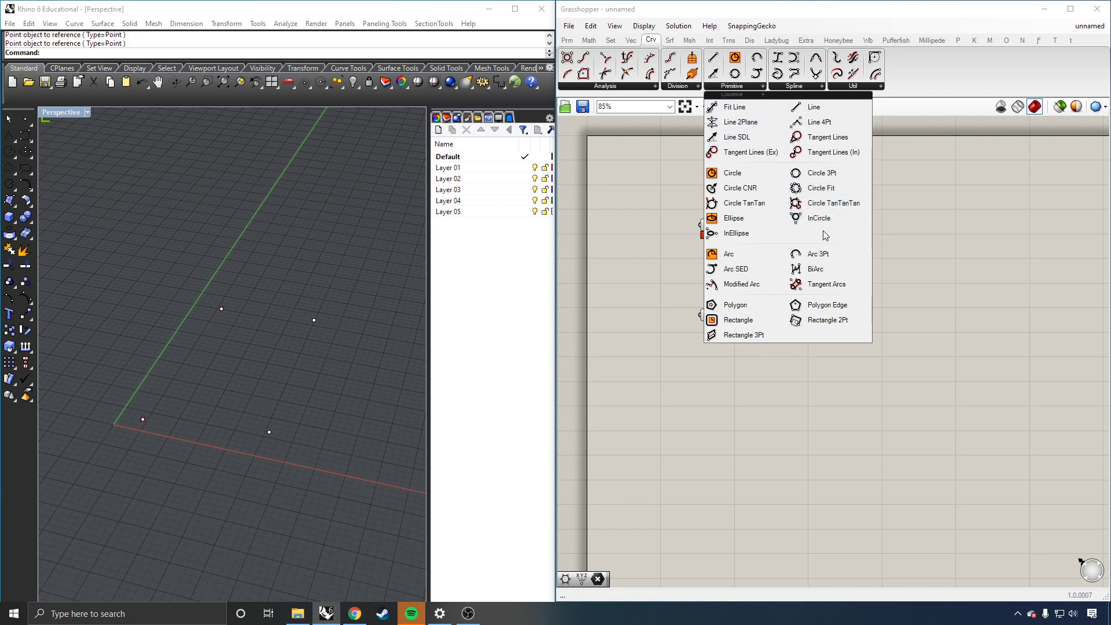
click(806, 107)
click(800, 253)
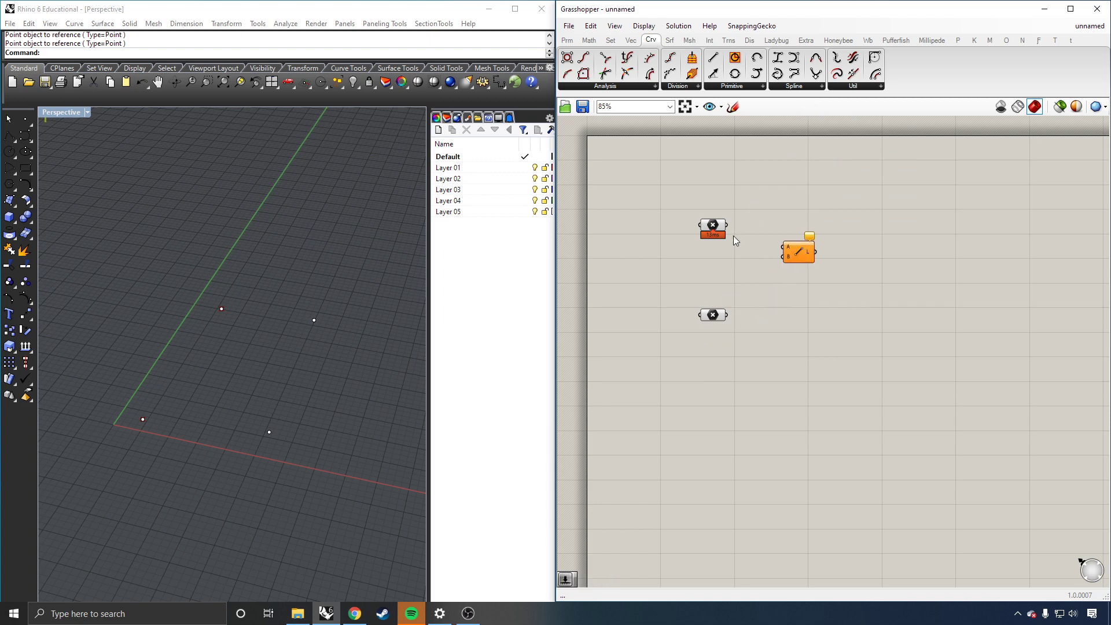
scroll(735, 237, up, 1)
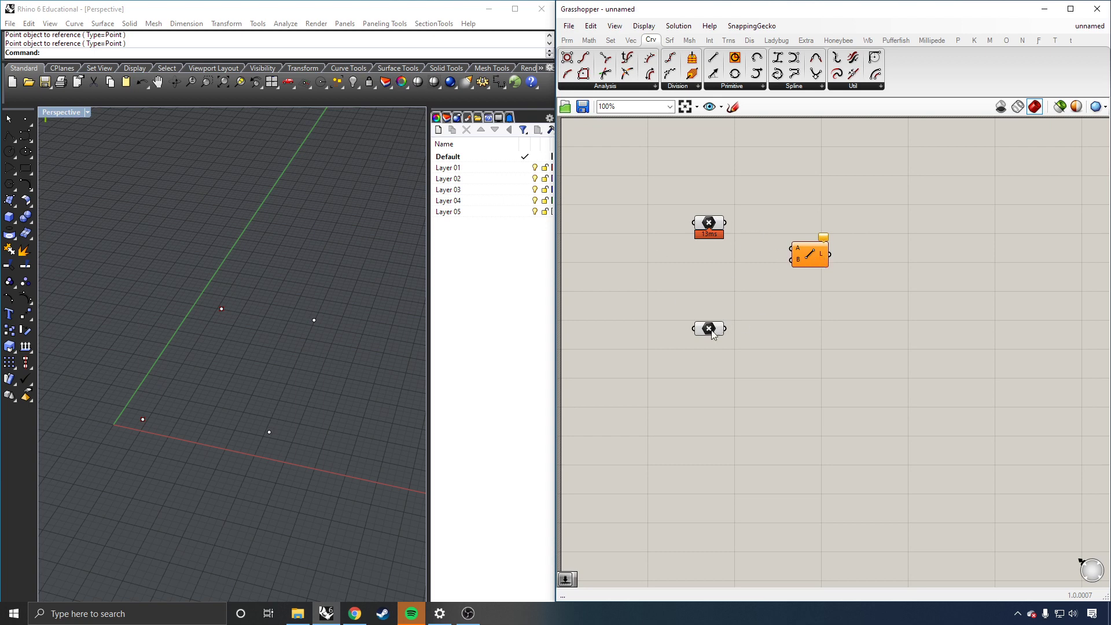
drag(709, 331, 708, 299)
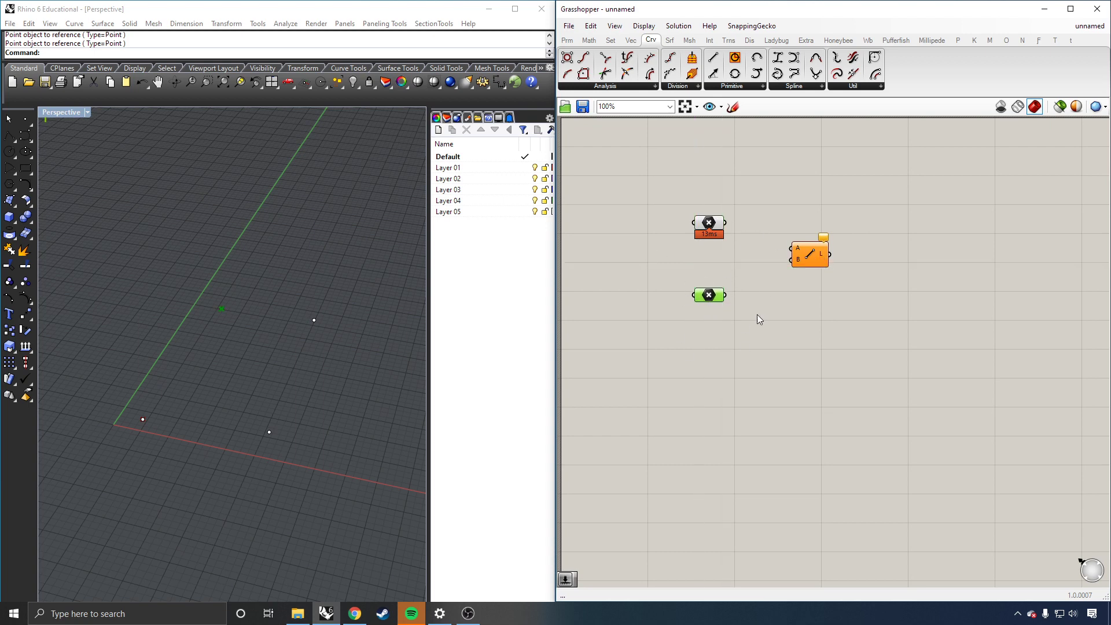
click(731, 311)
click(809, 263)
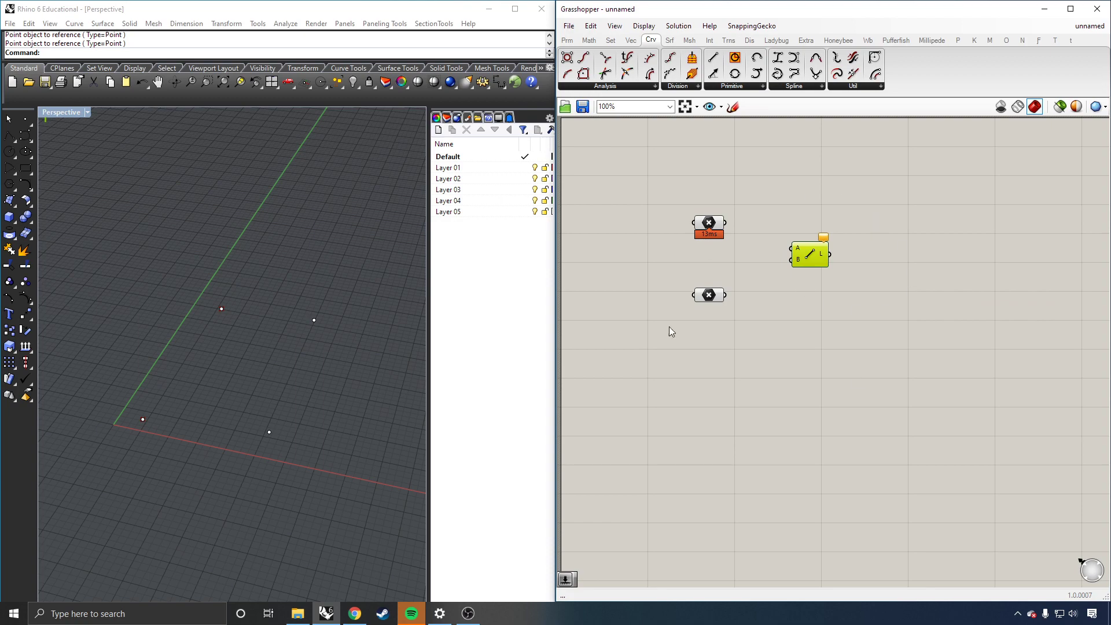
mouse_move(300, 384)
right_down()
mouse_move(333, 336)
mouse_move(287, 317)
mouse_move(251, 350)
mouse_move(305, 373)
right_up()
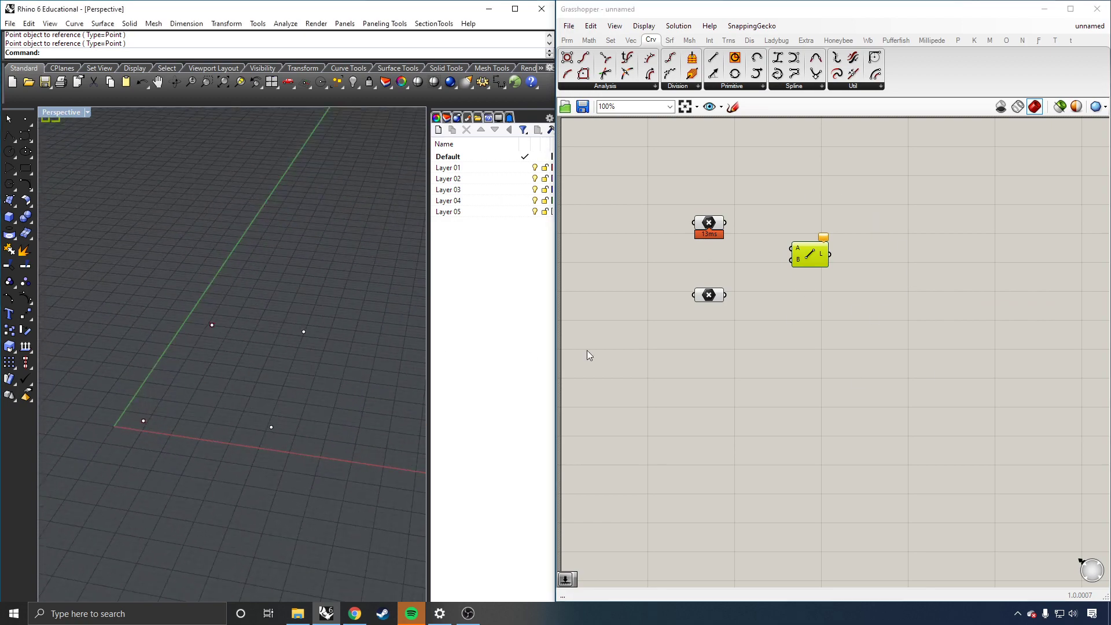
click(789, 339)
scroll(793, 320, down, 1)
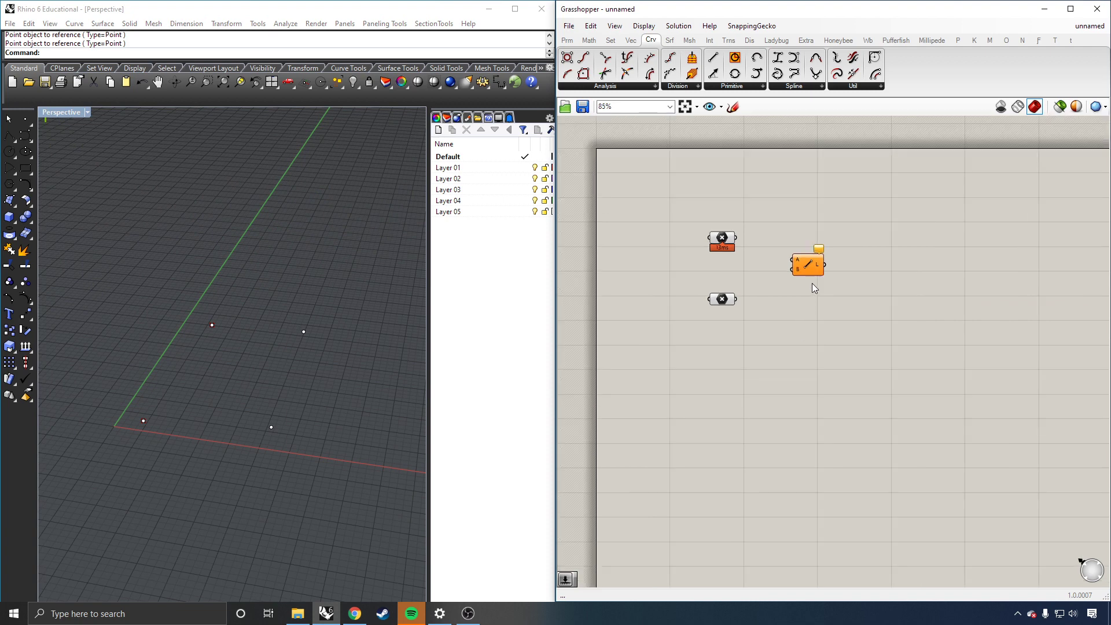
scroll(812, 284, up, 1)
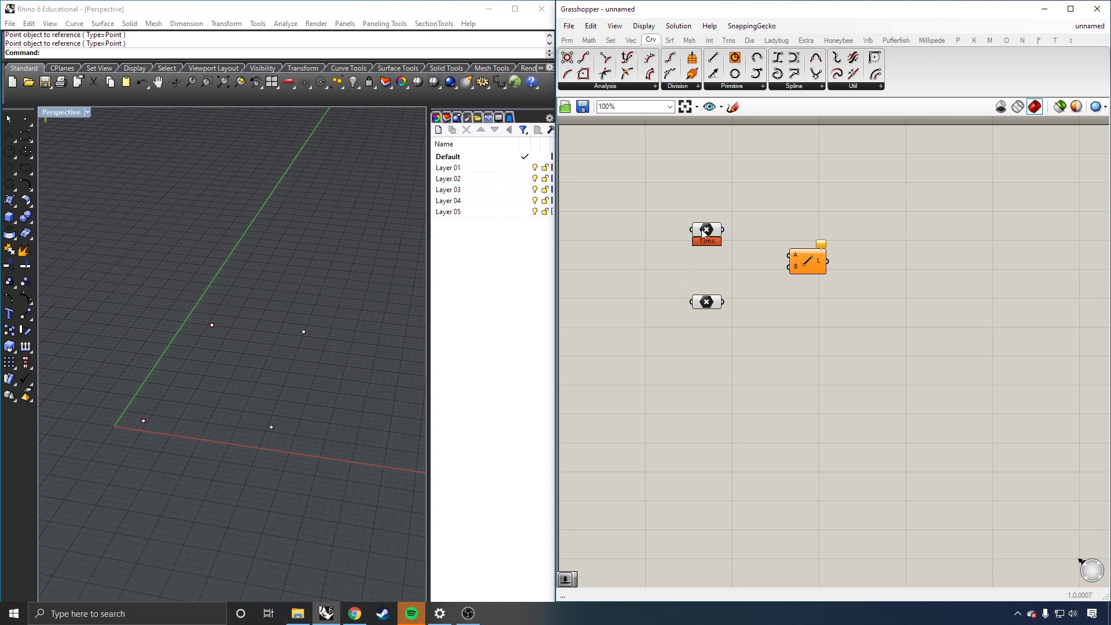
Step: Wire the upper Point into the Line's A input and the lower Point into B
drag(699, 229, 699, 231)
drag(726, 234, 787, 257)
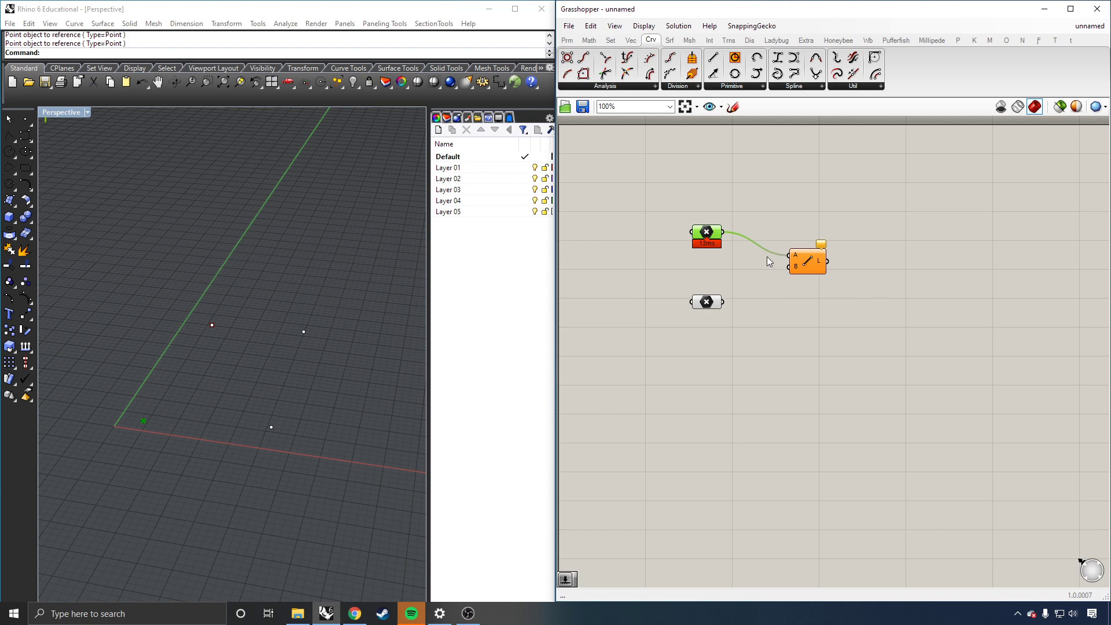
click(751, 268)
mouse_move(820, 243)
click(806, 259)
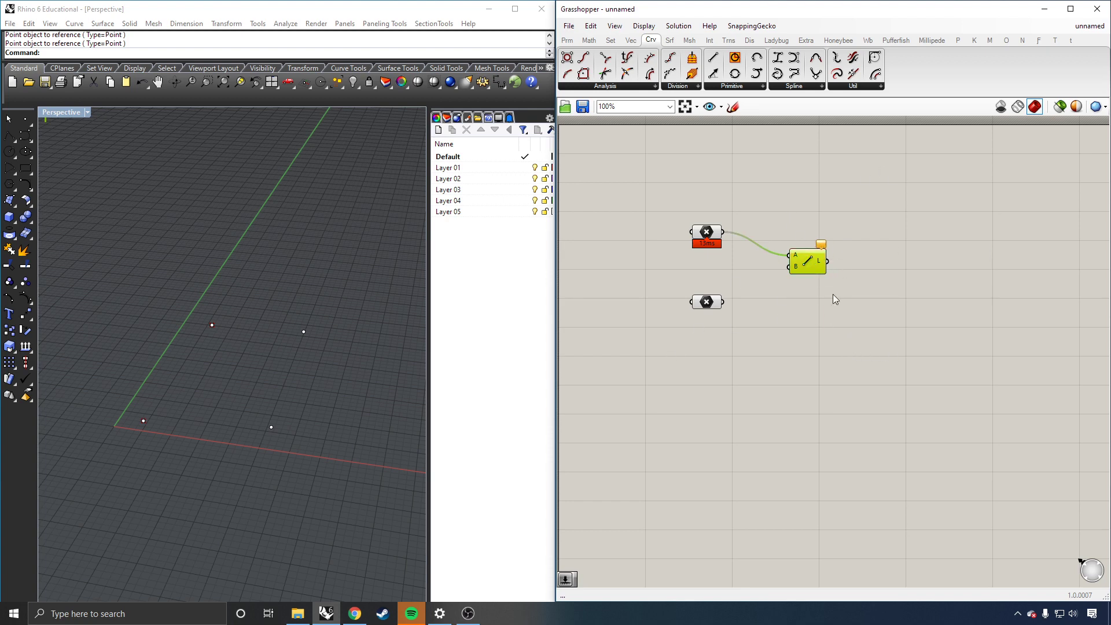
drag(723, 302, 788, 266)
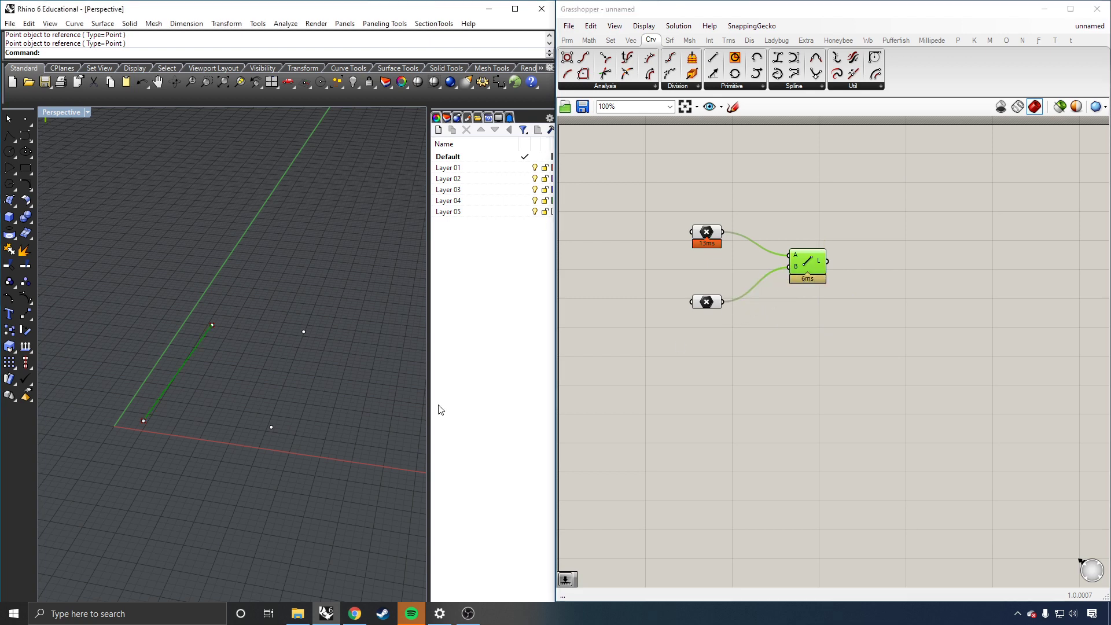
click(725, 384)
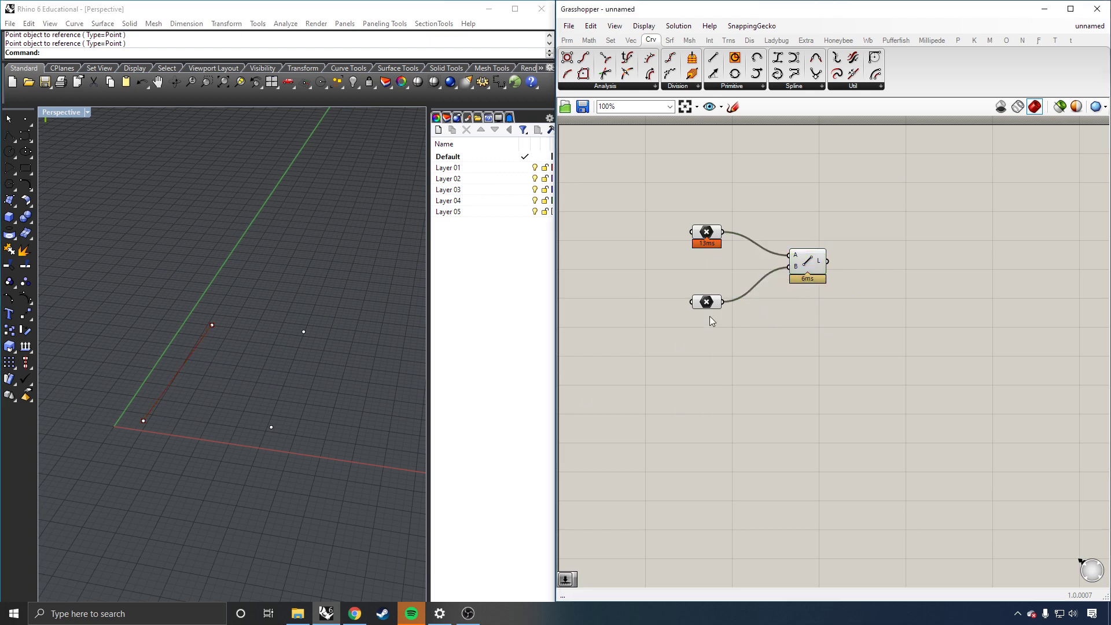
click(799, 260)
click(845, 318)
click(644, 26)
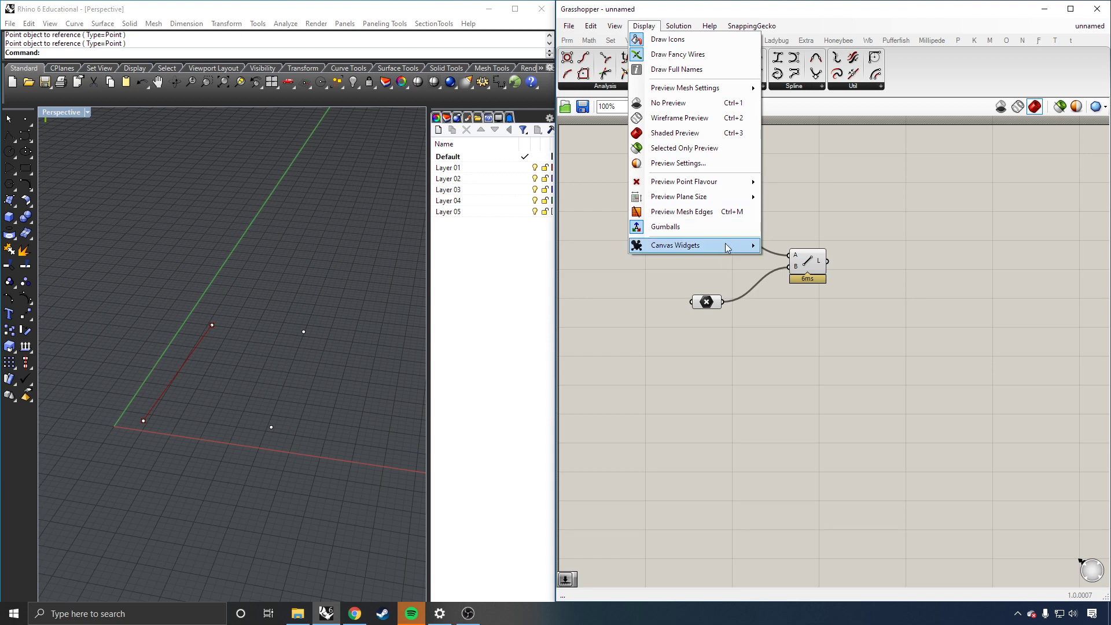
mouse_move(728, 248)
click(813, 306)
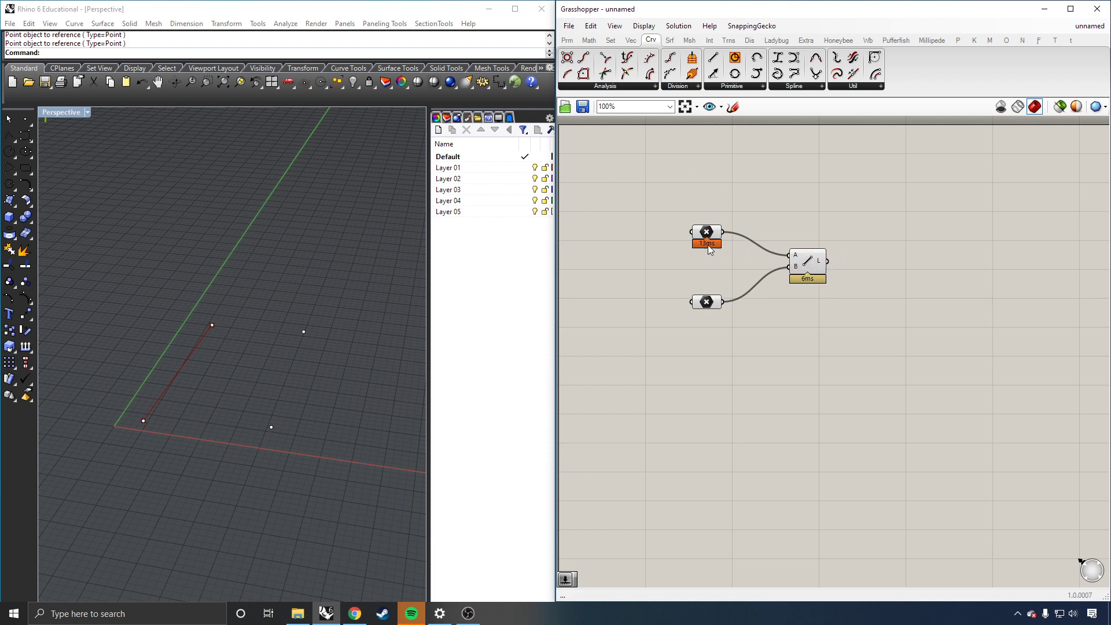
click(652, 27)
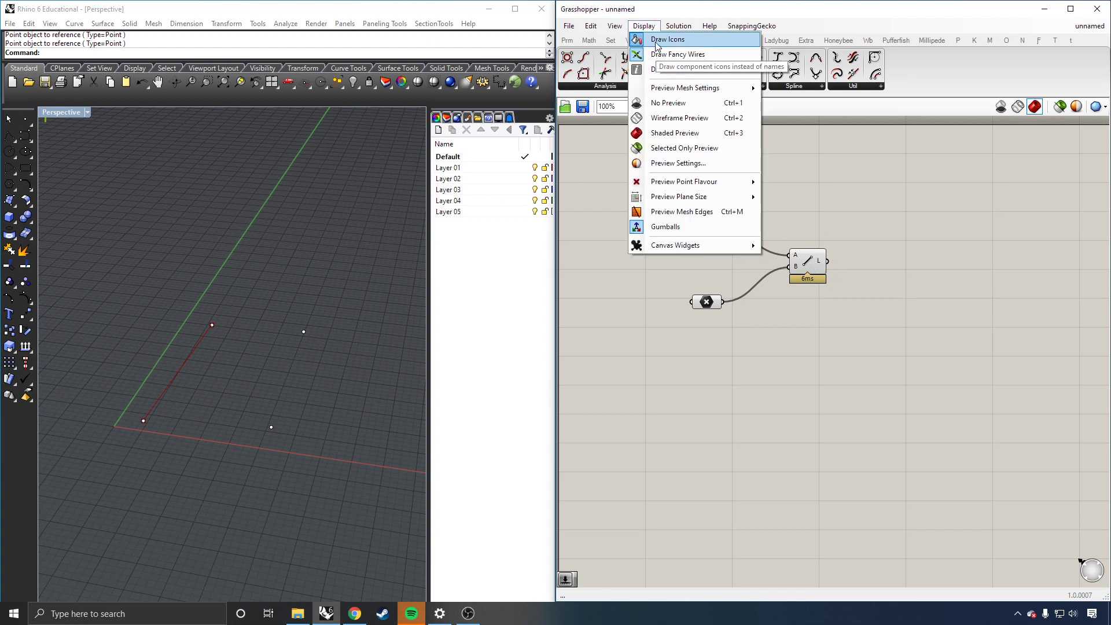
click(770, 125)
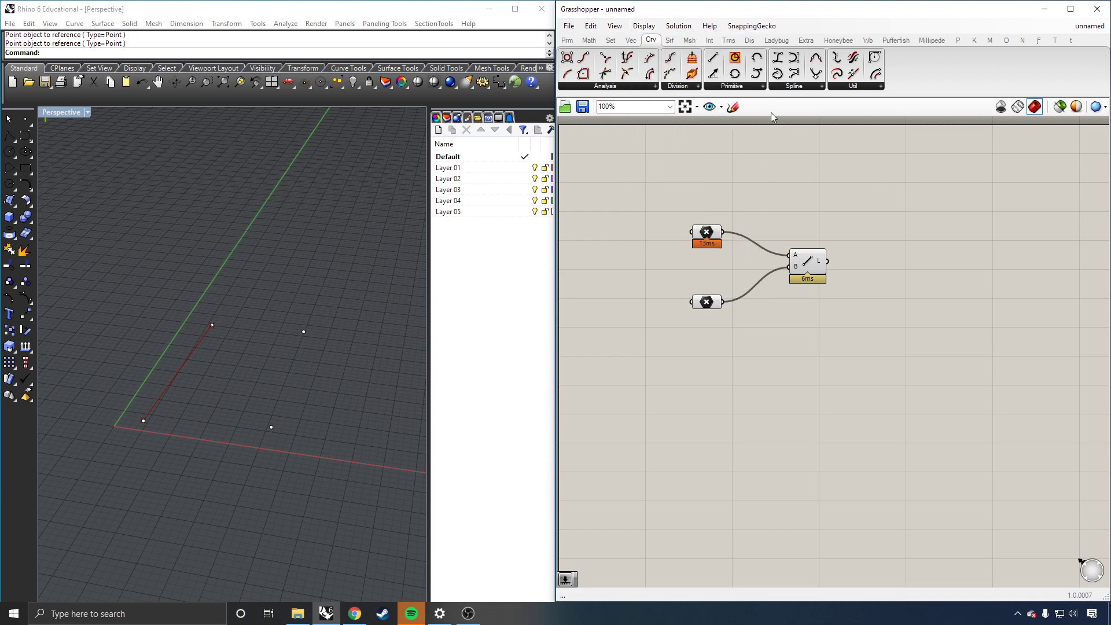
Step: Drop a Util component from the Params tab above the definition and nudge the Line component
click(566, 42)
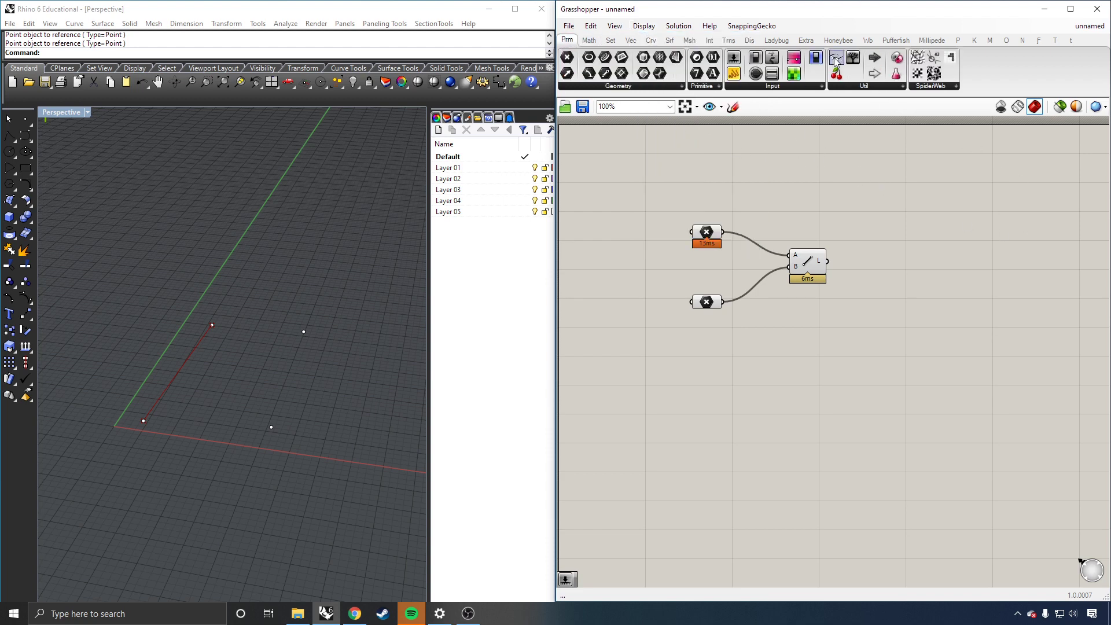
drag(835, 60, 808, 145)
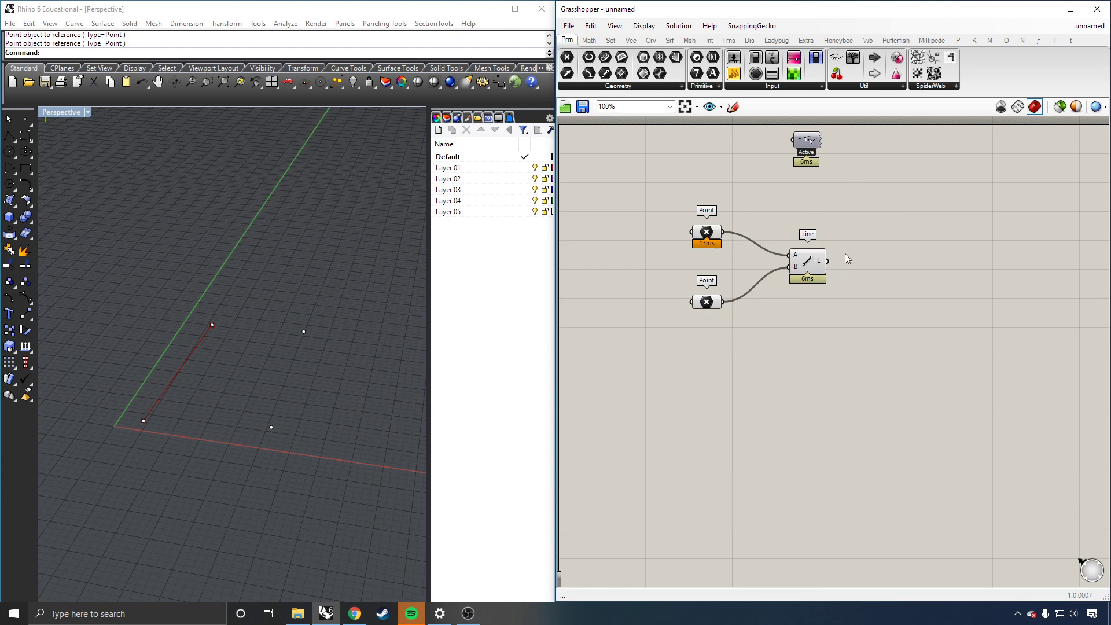
drag(820, 269, 801, 273)
click(788, 347)
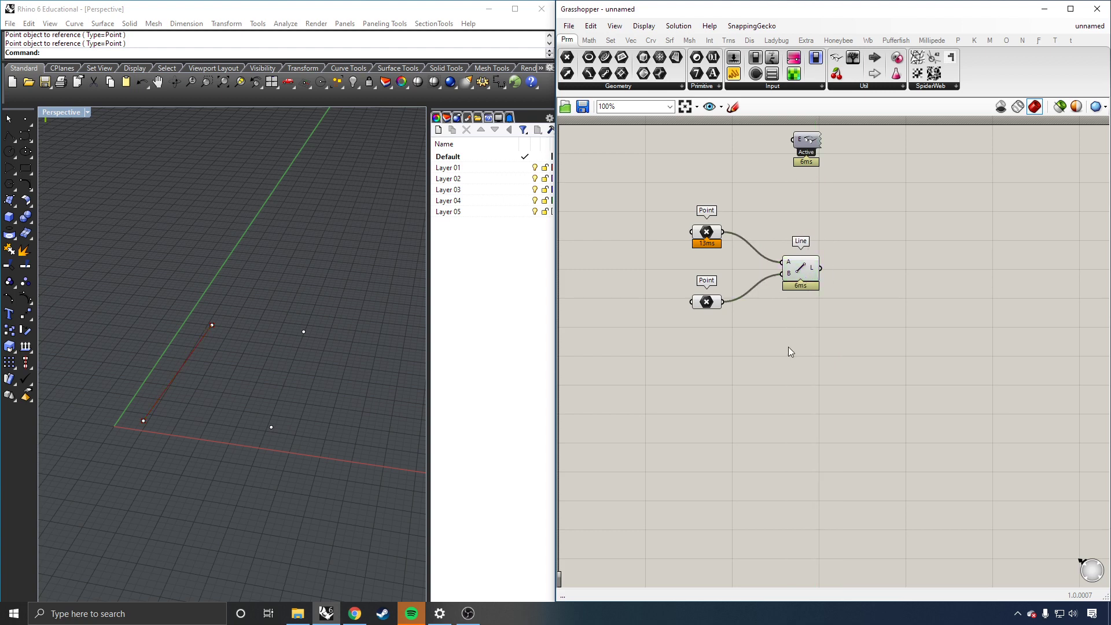
click(201, 345)
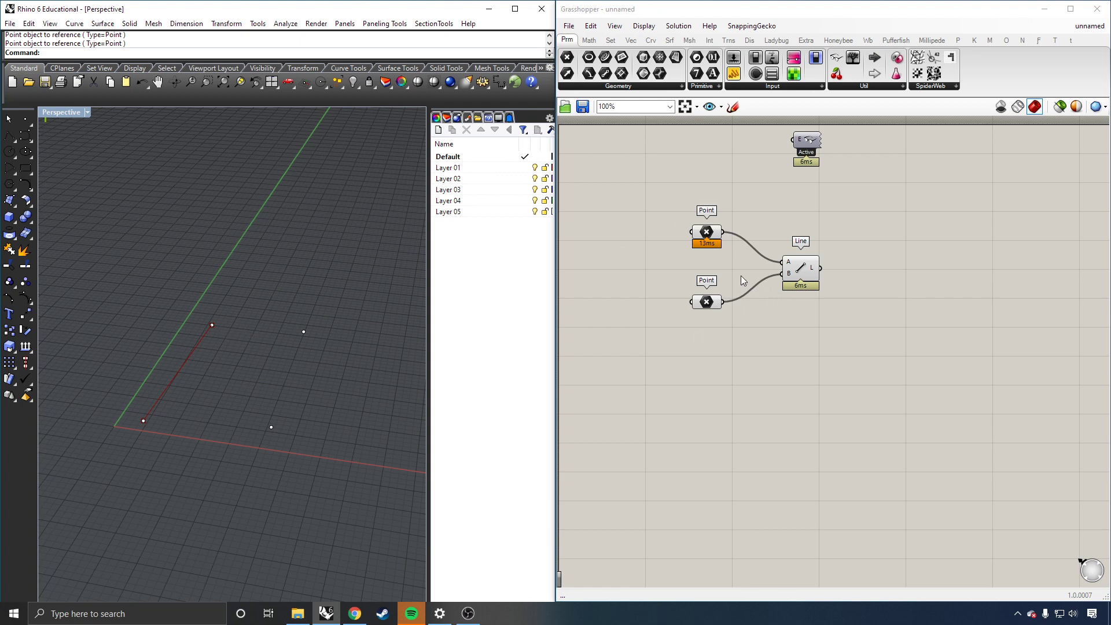
Step: Move the upper referenced point slightly left in Rhino, then shift the Line component left
click(212, 325)
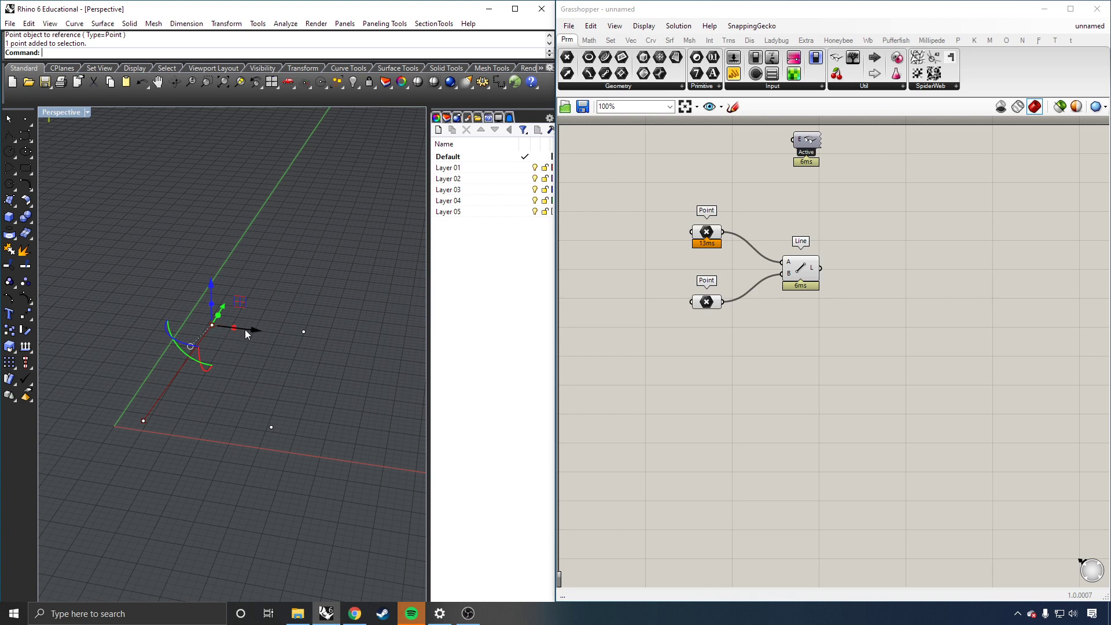
mouse_move(252, 331)
mouse_down()
mouse_move(210, 327)
mouse_move(192, 349)
mouse_move(215, 323)
mouse_move(262, 328)
mouse_move(247, 330)
mouse_up()
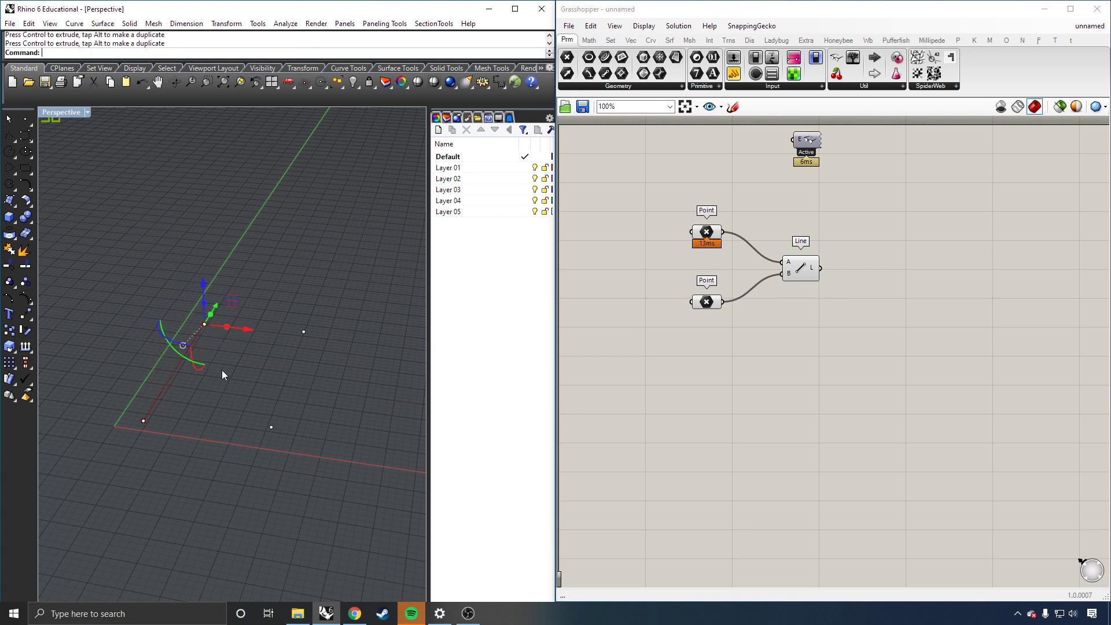
click(242, 393)
mouse_move(796, 275)
mouse_down()
mouse_move(819, 288)
mouse_move(746, 290)
mouse_move(856, 273)
mouse_move(841, 282)
mouse_move(781, 275)
mouse_up()
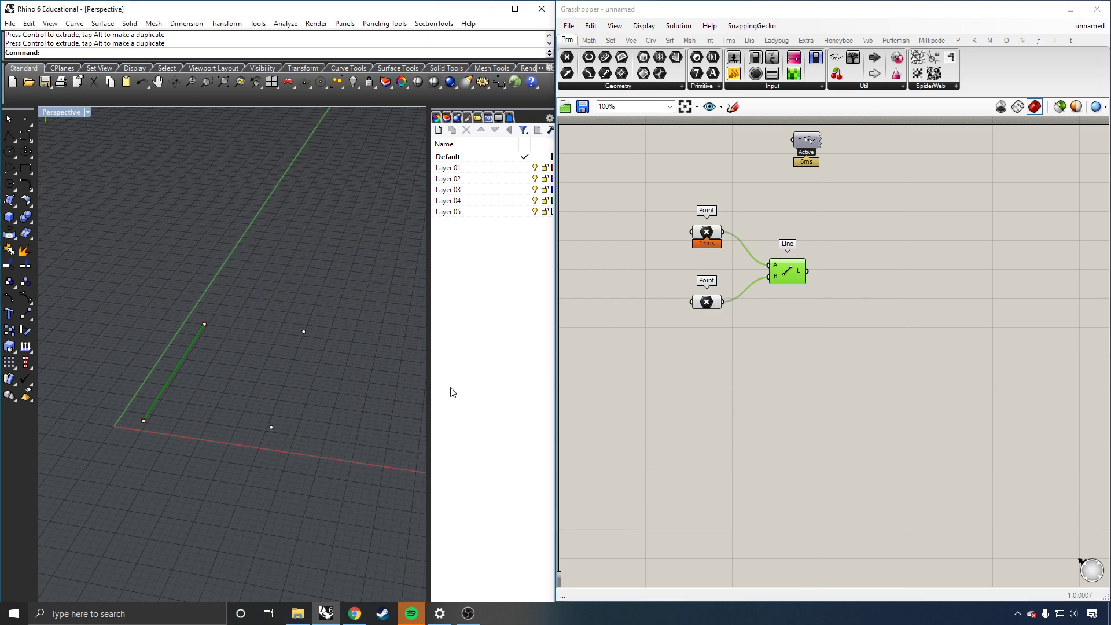
click(697, 424)
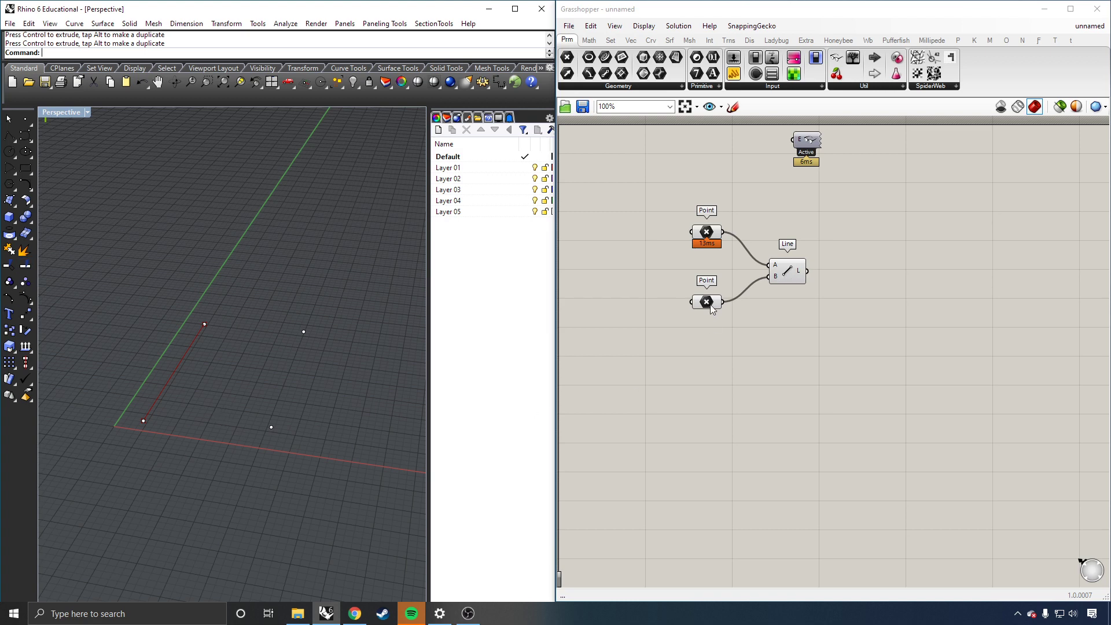
Step: Copy the two Point parameters and Line component, pasting the duplicate below the original
click(796, 277)
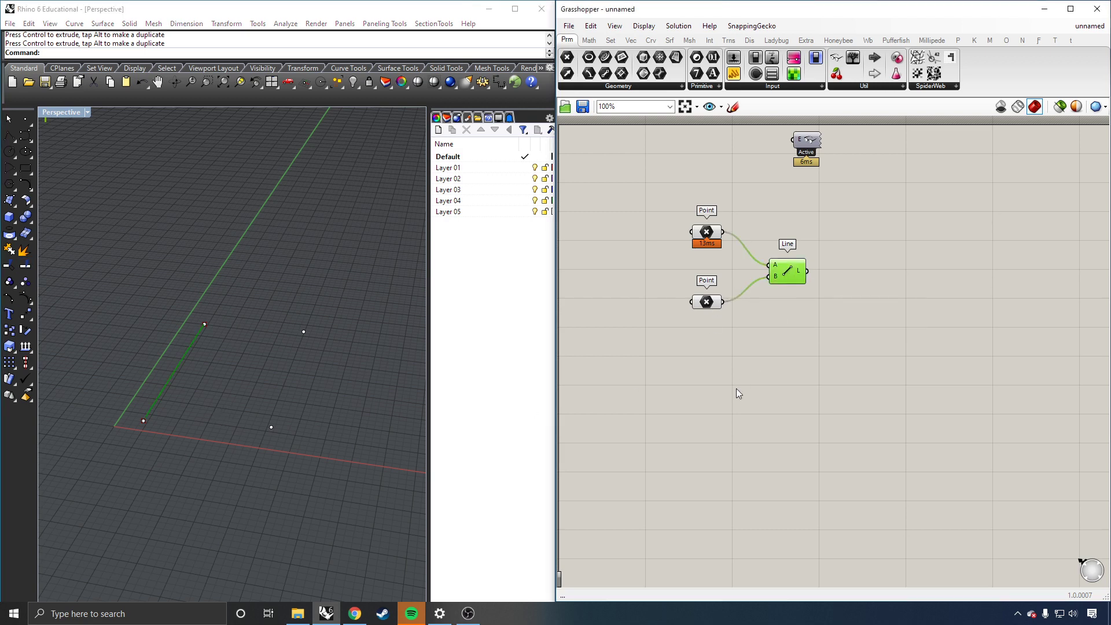
click(275, 430)
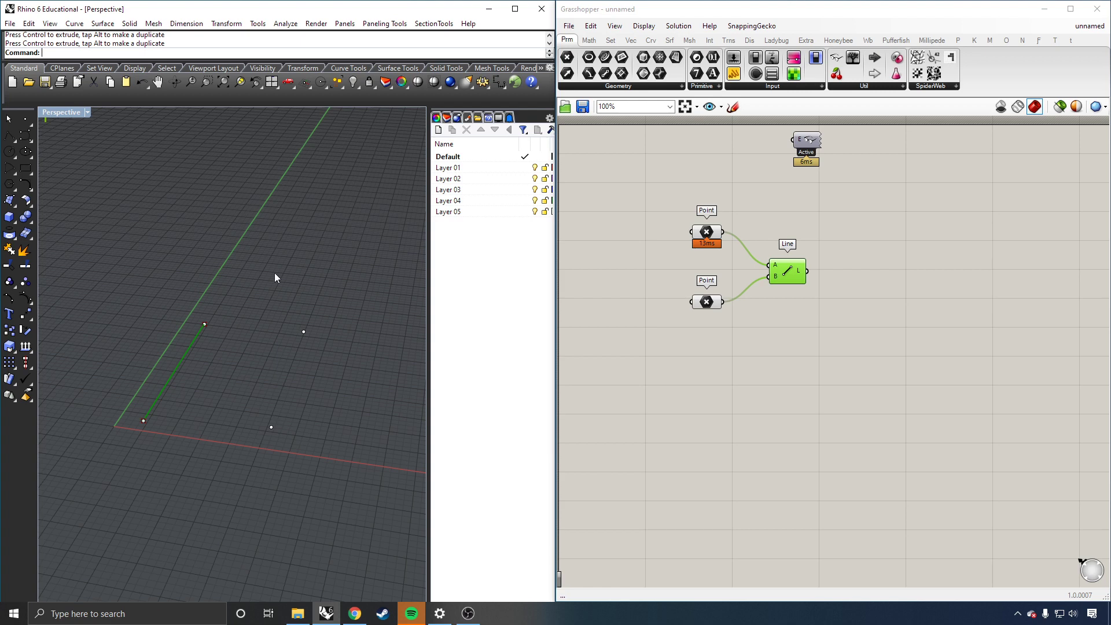
click(832, 347)
drag(735, 382, 772, 211)
drag(653, 200, 861, 365)
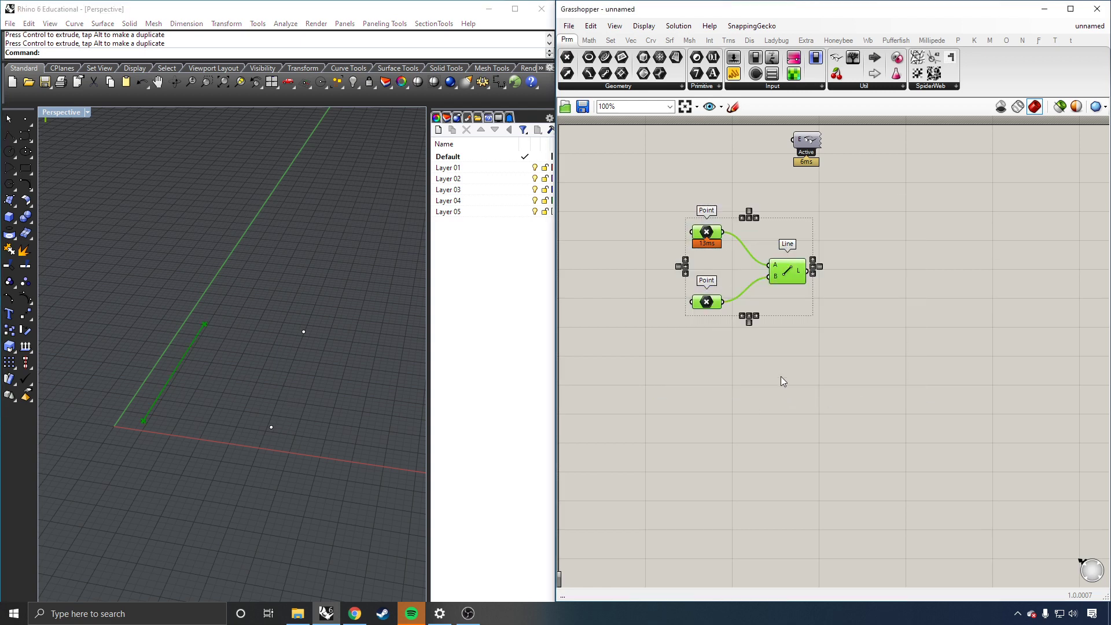
key(ctrl+c)
key(ctrl+v)
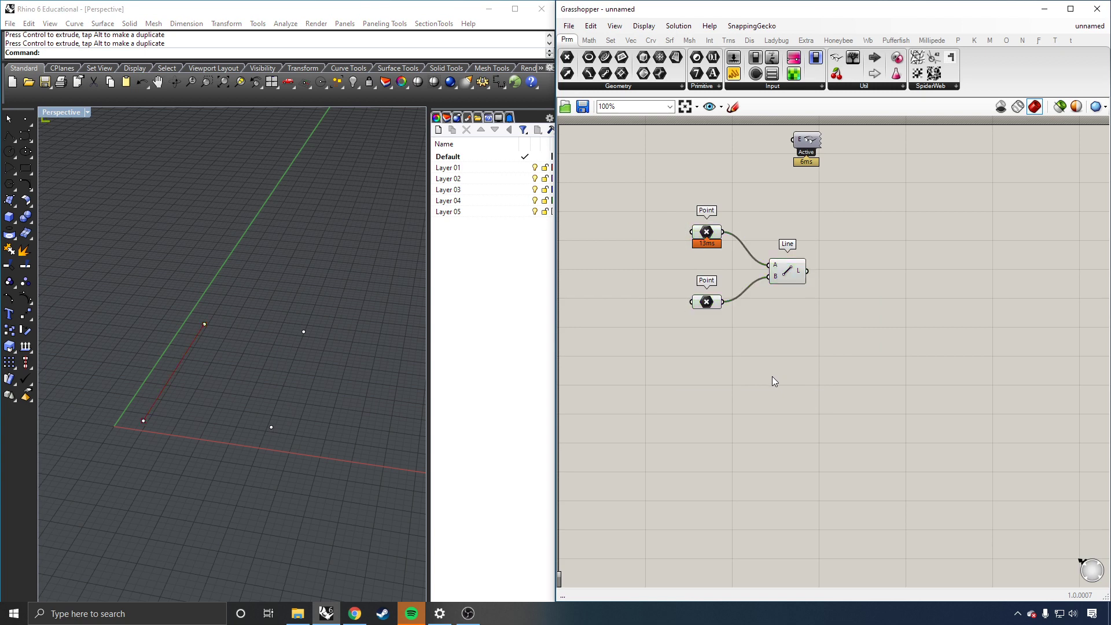
drag(794, 263, 776, 367)
click(851, 369)
Step: Set the first copied Point parameter to the lower-right Rhino point
click(697, 343)
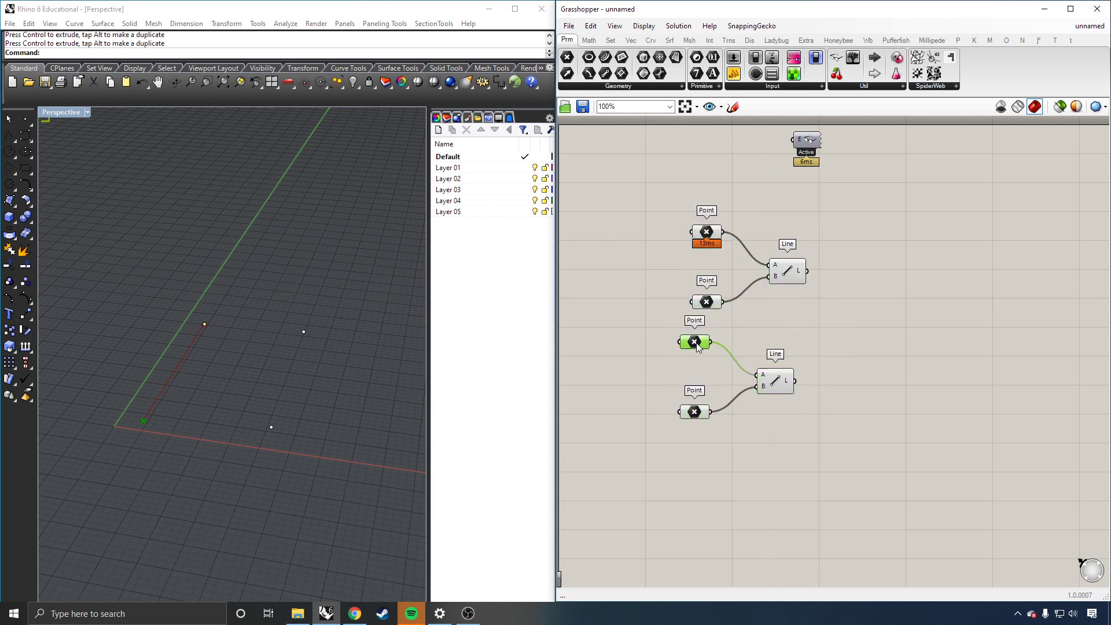
right_click(698, 345)
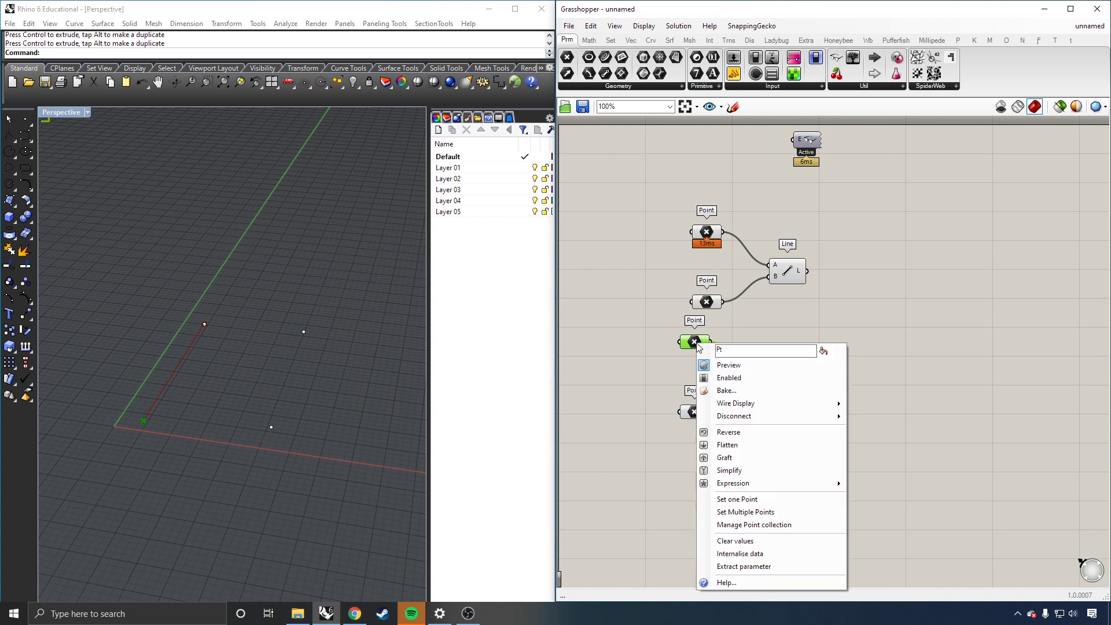
click(724, 499)
click(270, 427)
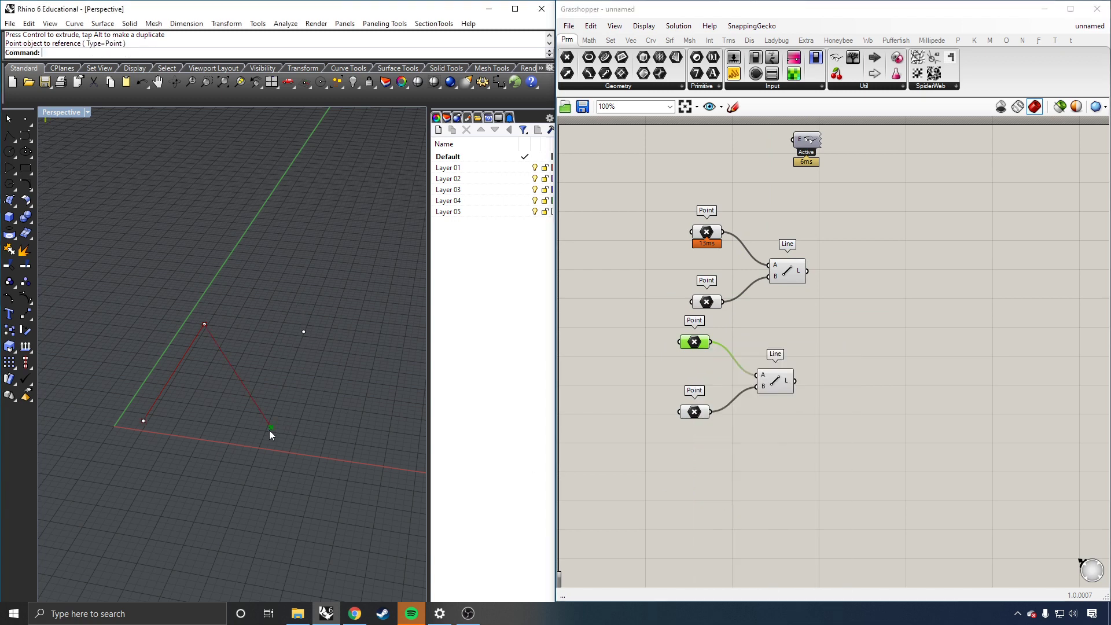
click(737, 421)
Step: Set the second copied Point parameter to the upper-right Rhino point, completing the second line
click(695, 413)
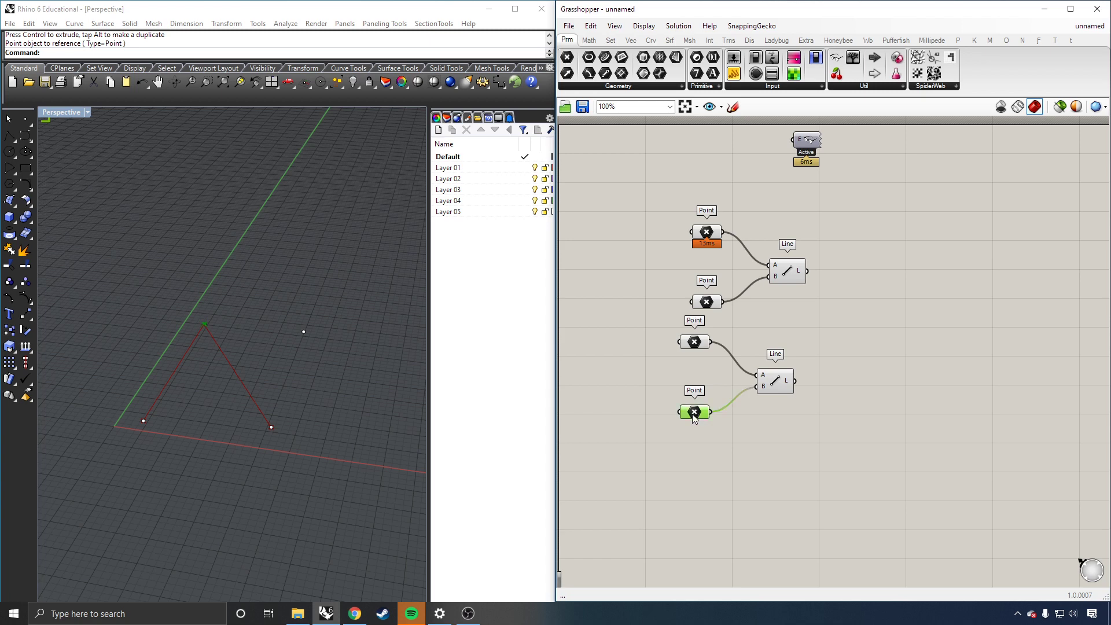
right_click(696, 413)
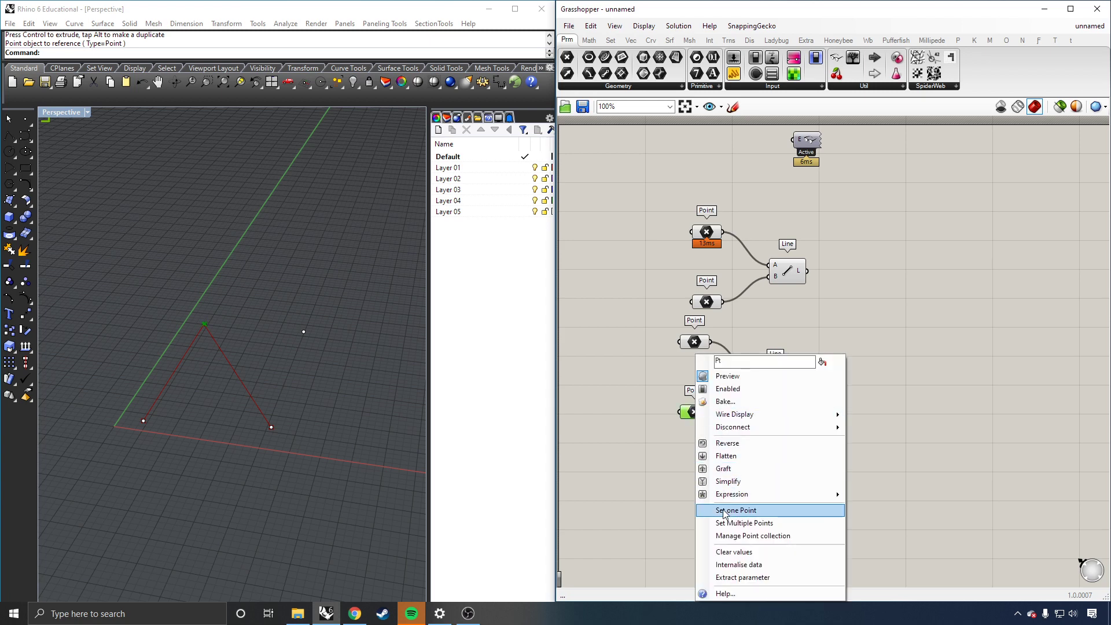
click(730, 510)
click(304, 333)
click(790, 488)
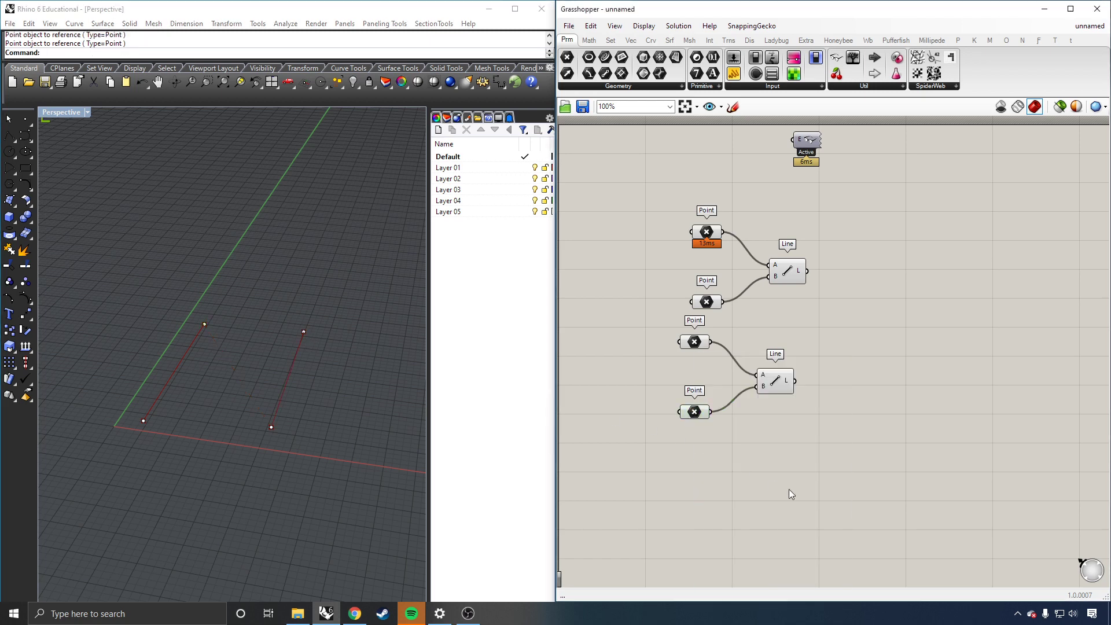
click(780, 393)
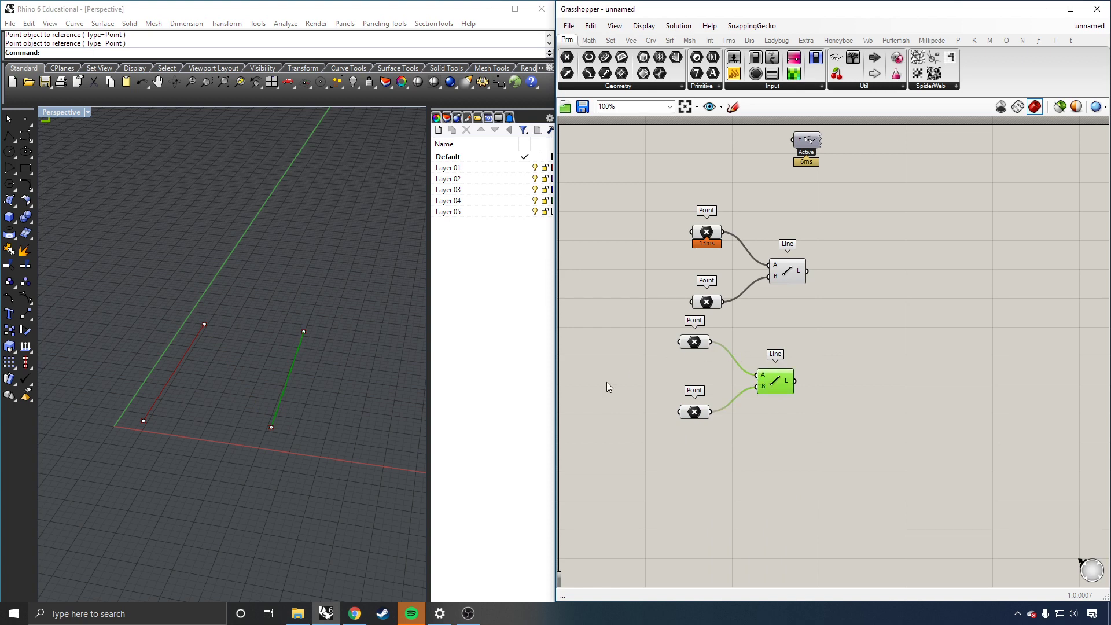
click(955, 307)
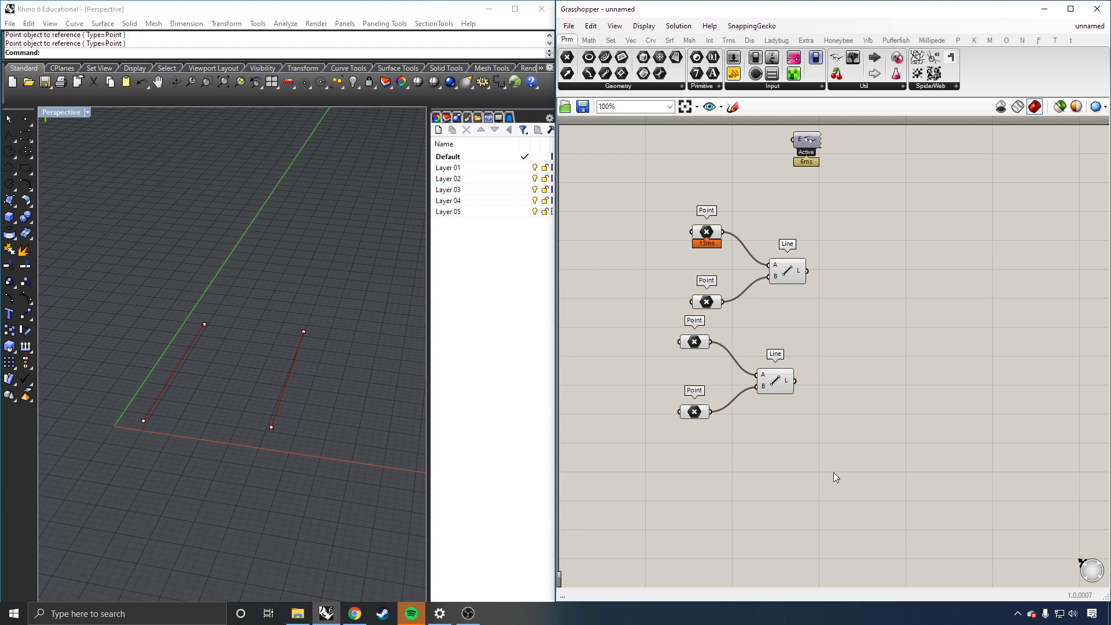
Step: Move and rotate the right line's endpoints with the gumball so it stands roughly parallel to the first line
scroll(849, 285, down, 1)
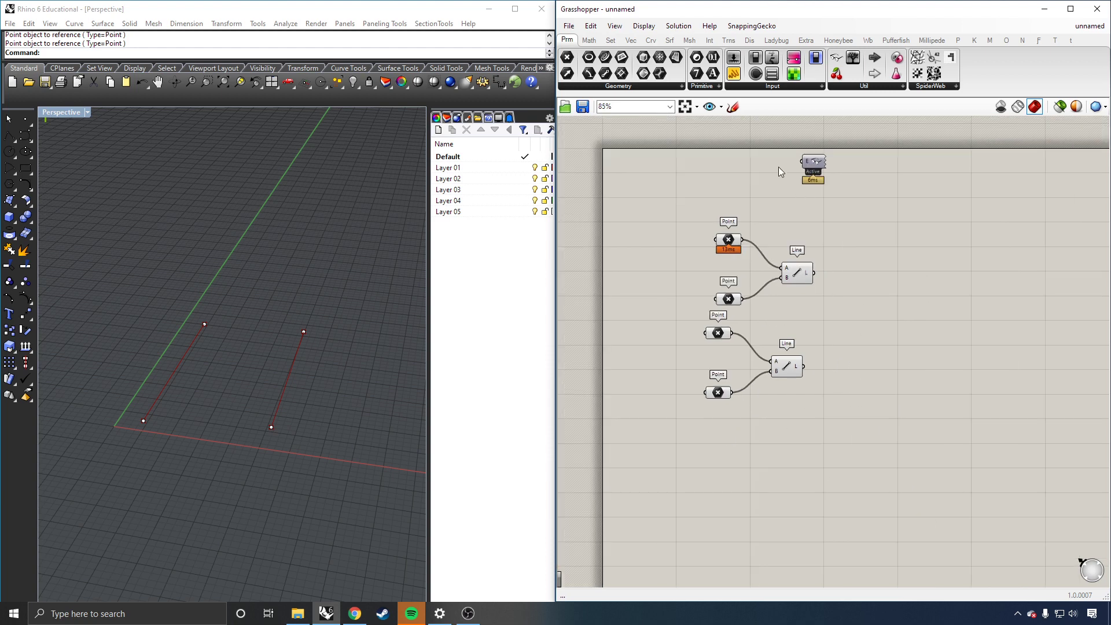
scroll(664, 239, down, 1)
scroll(784, 268, up, 2)
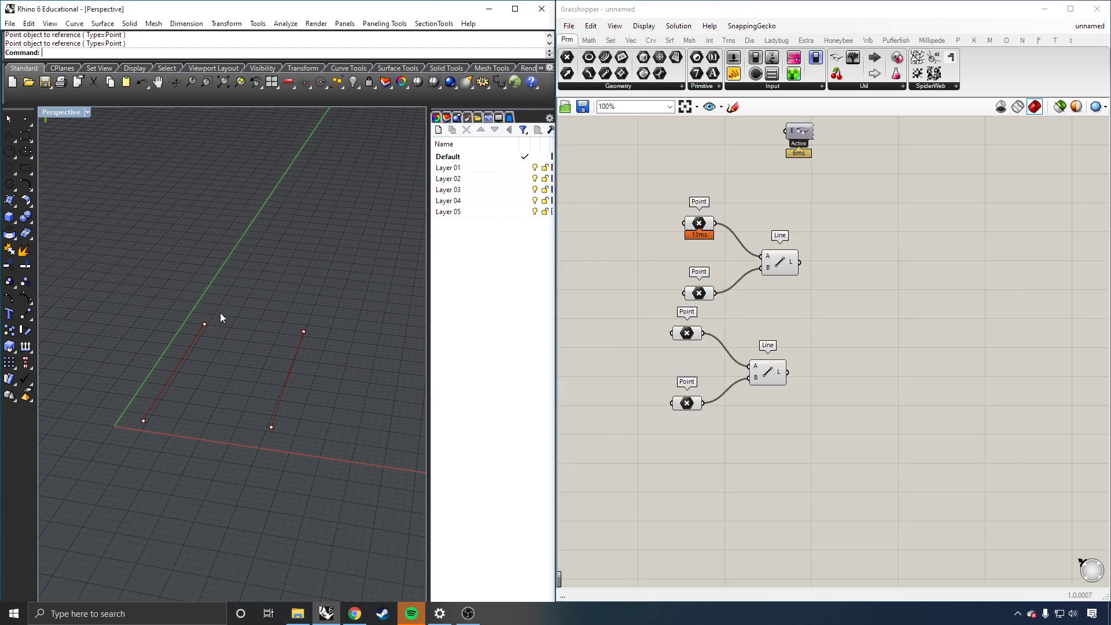
drag(345, 298, 244, 432)
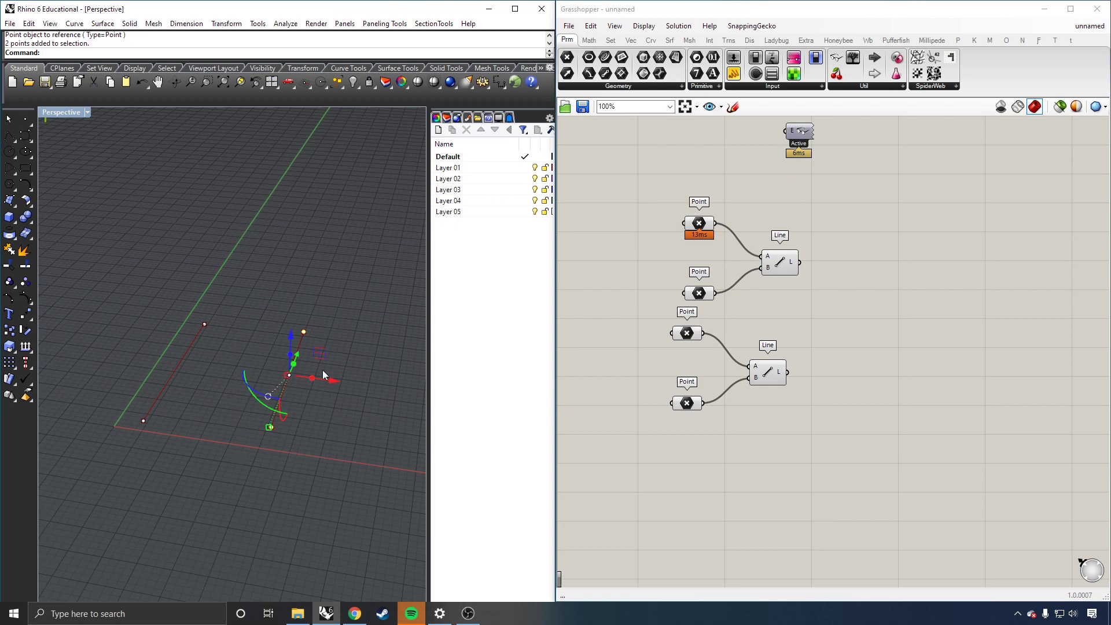
drag(333, 381, 290, 379)
right_drag(268, 436, 182, 459)
drag(281, 270, 247, 283)
click(294, 353)
click(915, 284)
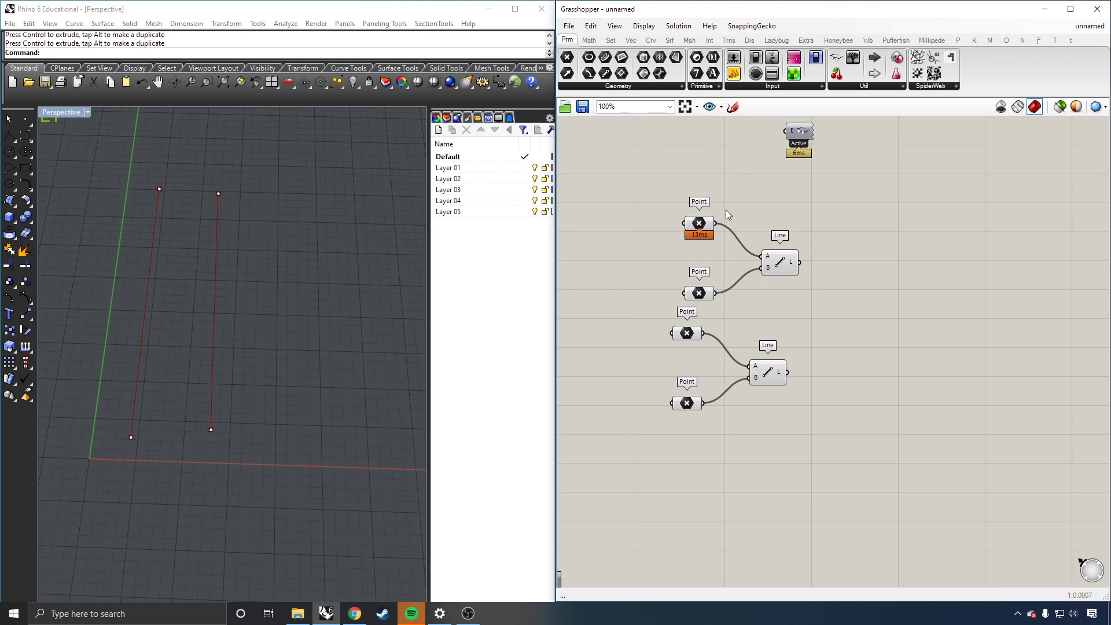
click(782, 263)
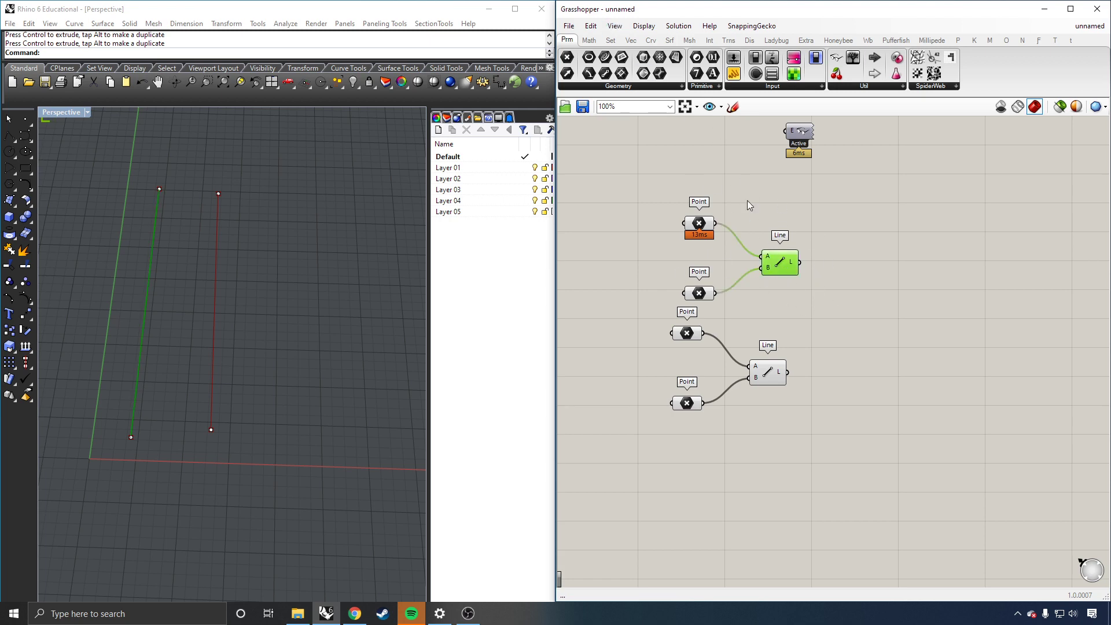
Step: Place a Divide Curve component from Curve > Division to the right of the two Line components
click(652, 42)
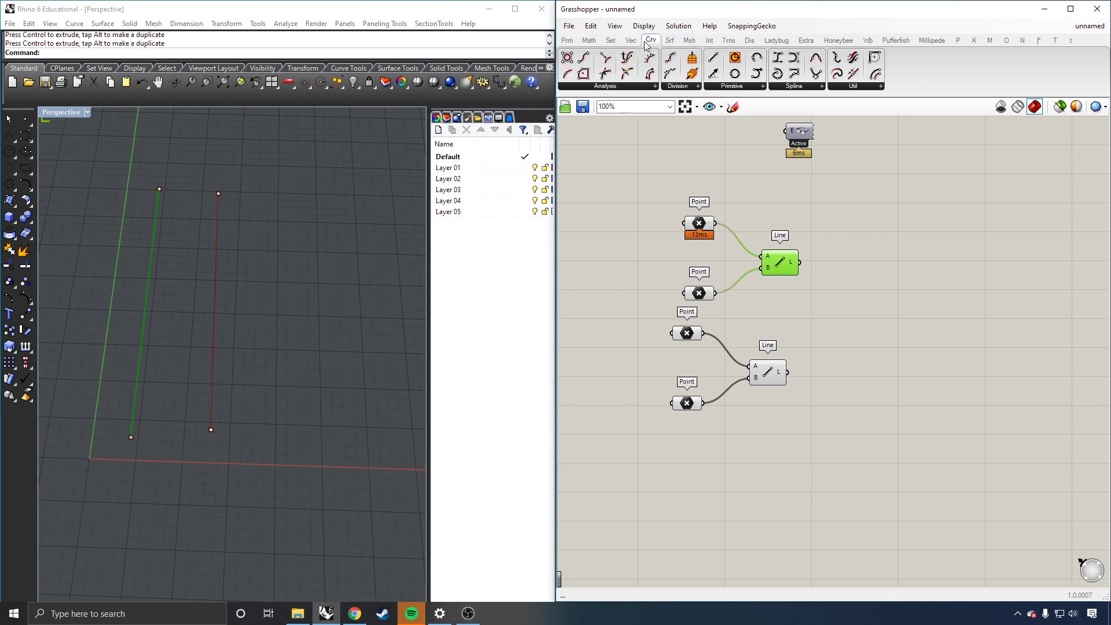
click(684, 88)
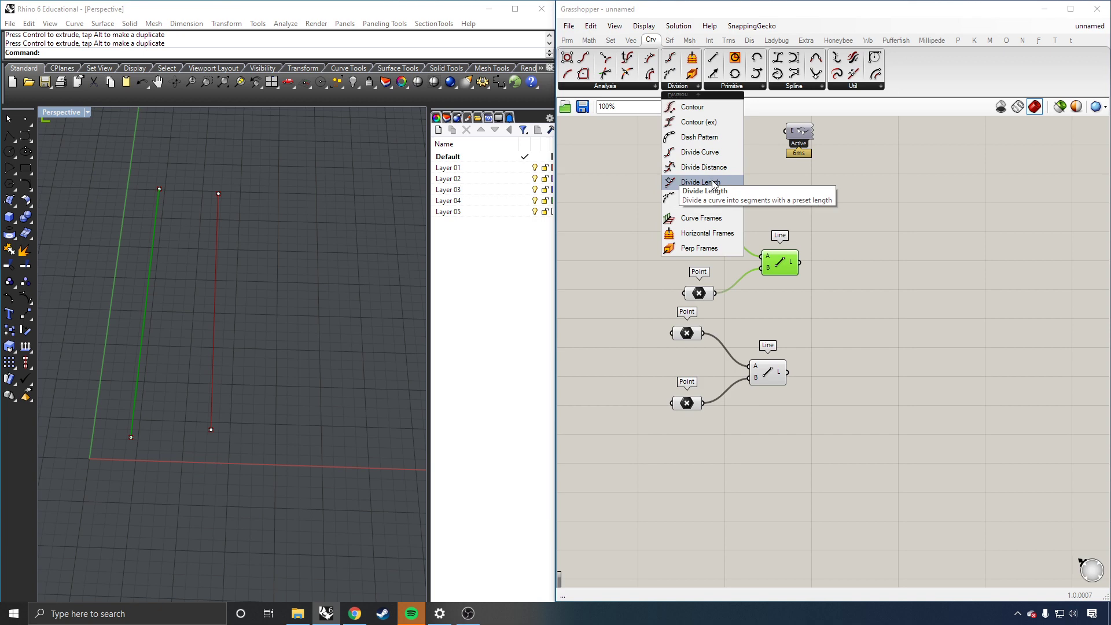
click(698, 153)
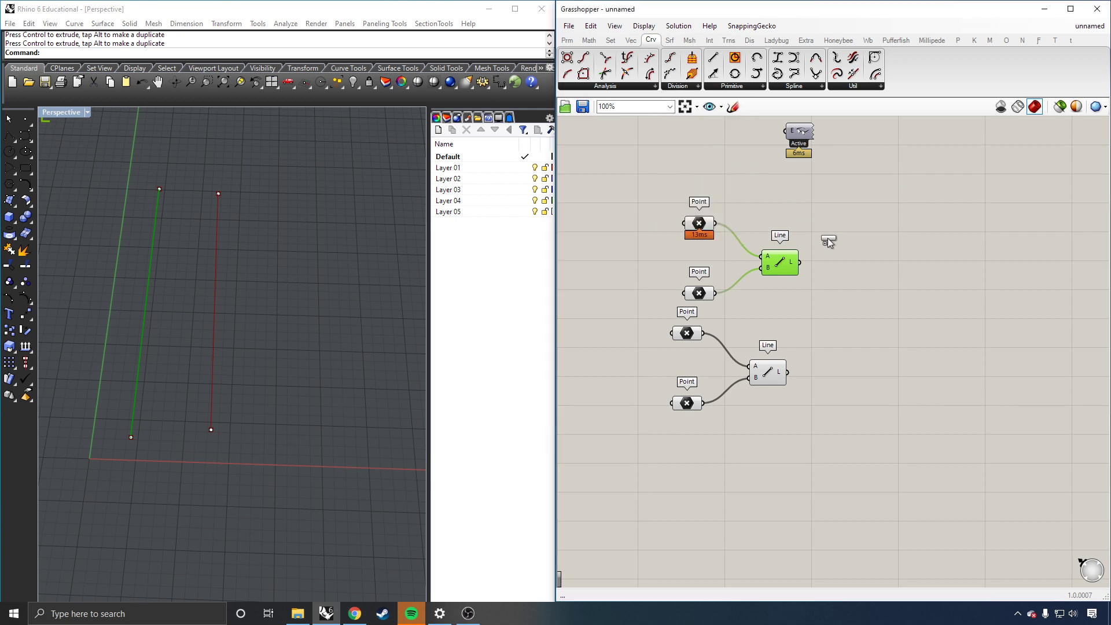
click(885, 289)
drag(886, 297, 881, 320)
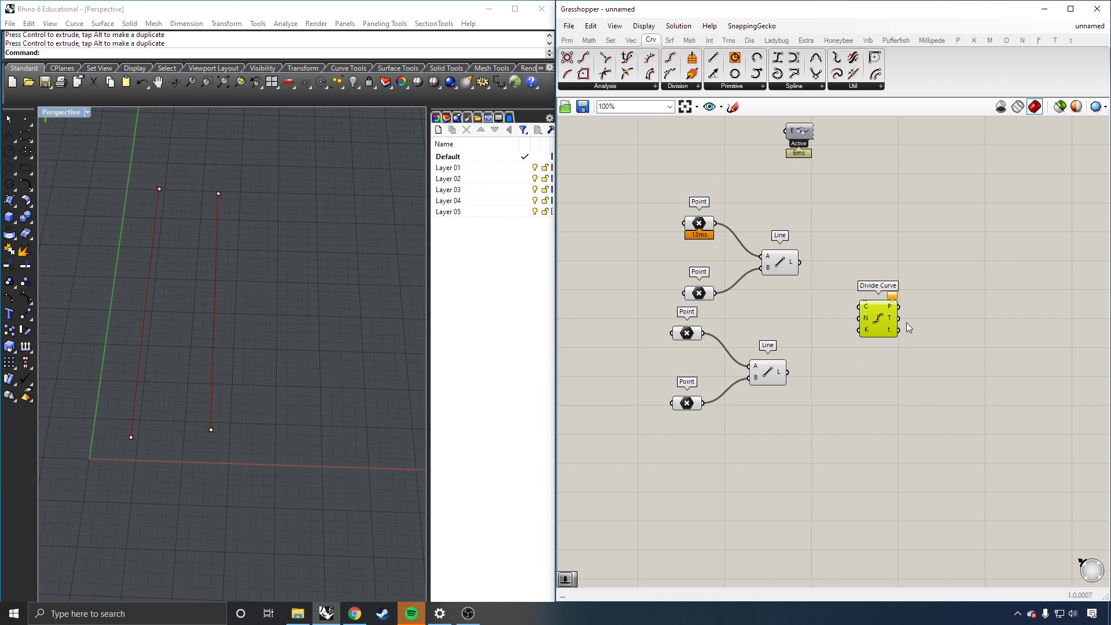
Step: Wire the upper Line's L output into Divide Curve's C input to show its division points
scroll(865, 321, up, 3)
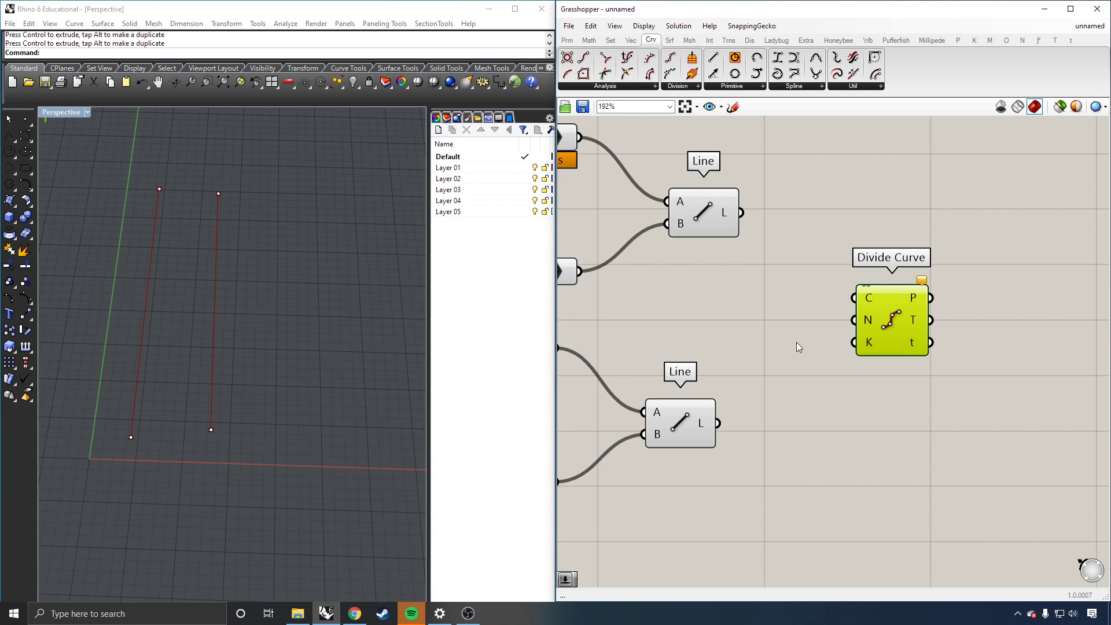
scroll(757, 324, down, 3)
scroll(756, 324, up, 1)
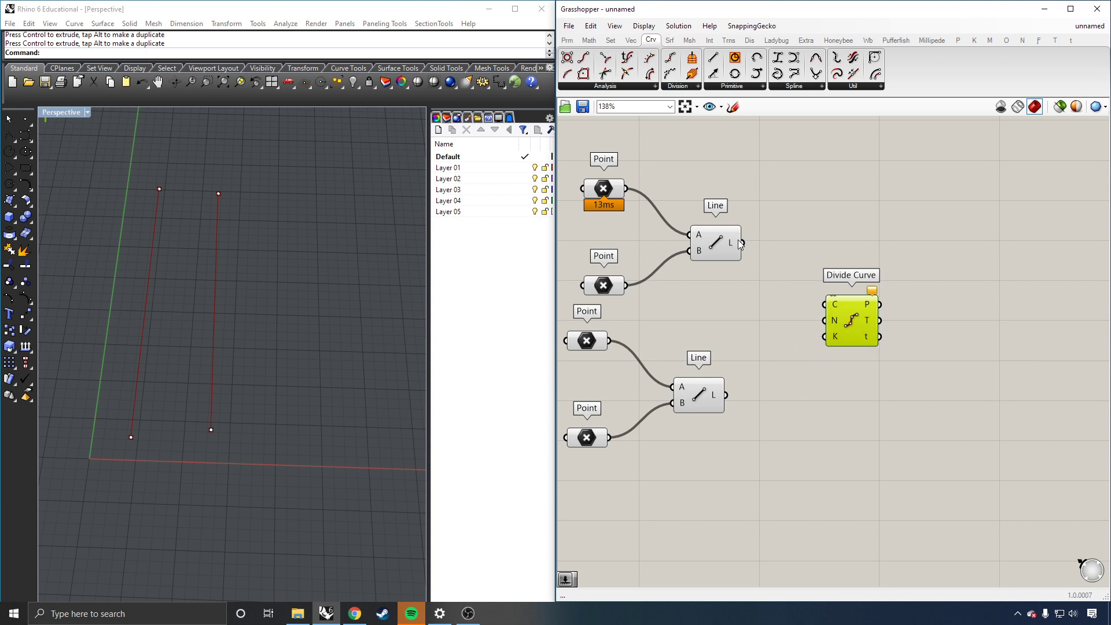
drag(743, 246, 831, 308)
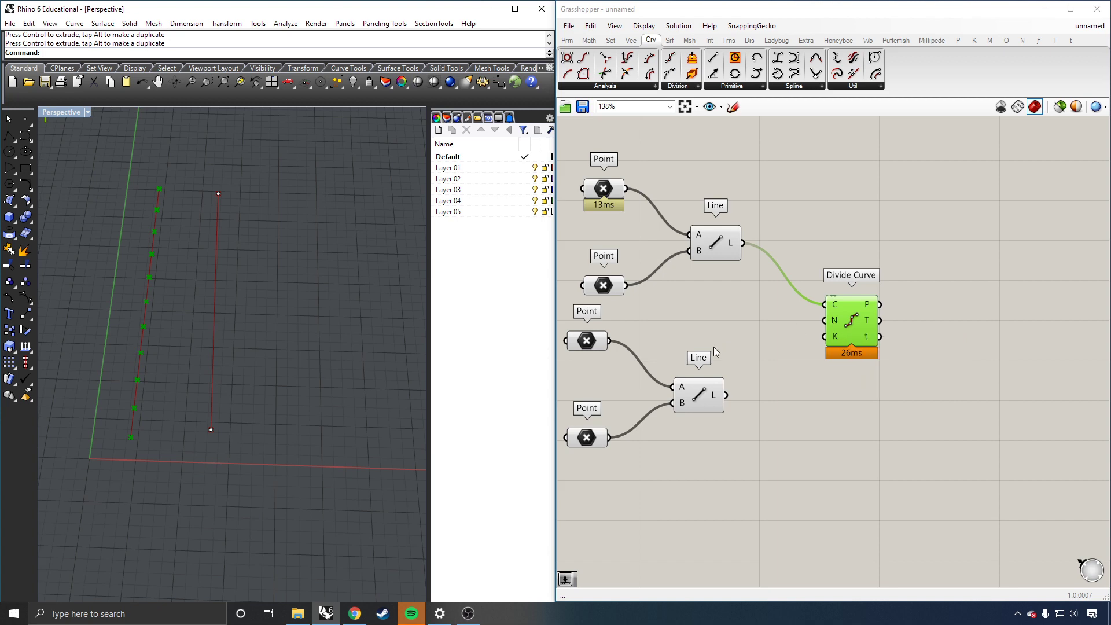
click(853, 436)
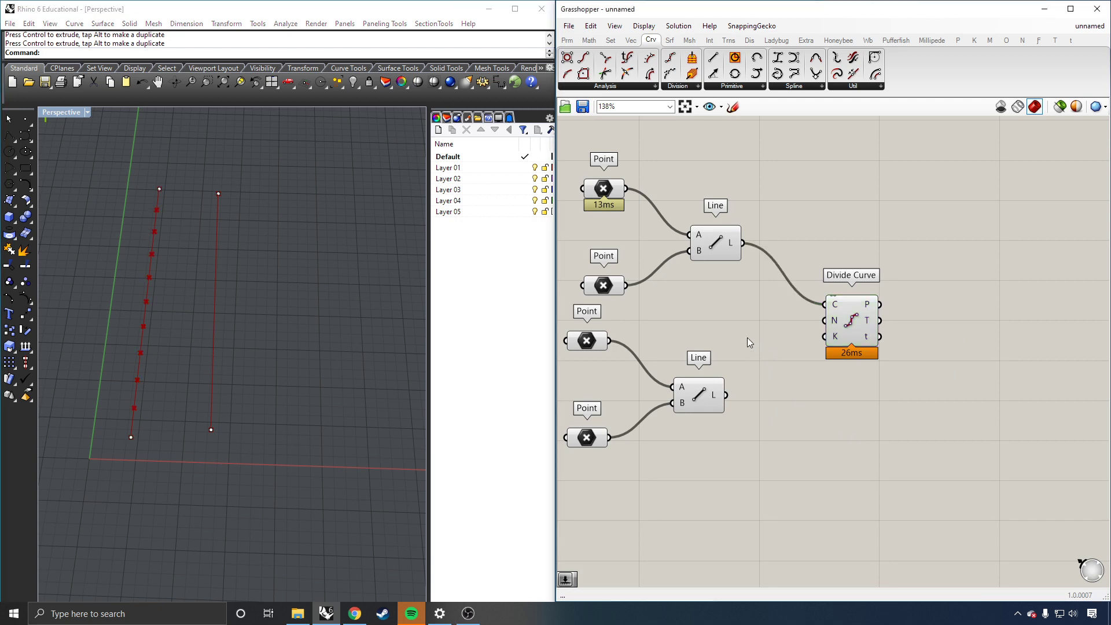
Step: Change Divide Curve's N count from 10 to 15 using Set Integer
right_click(830, 321)
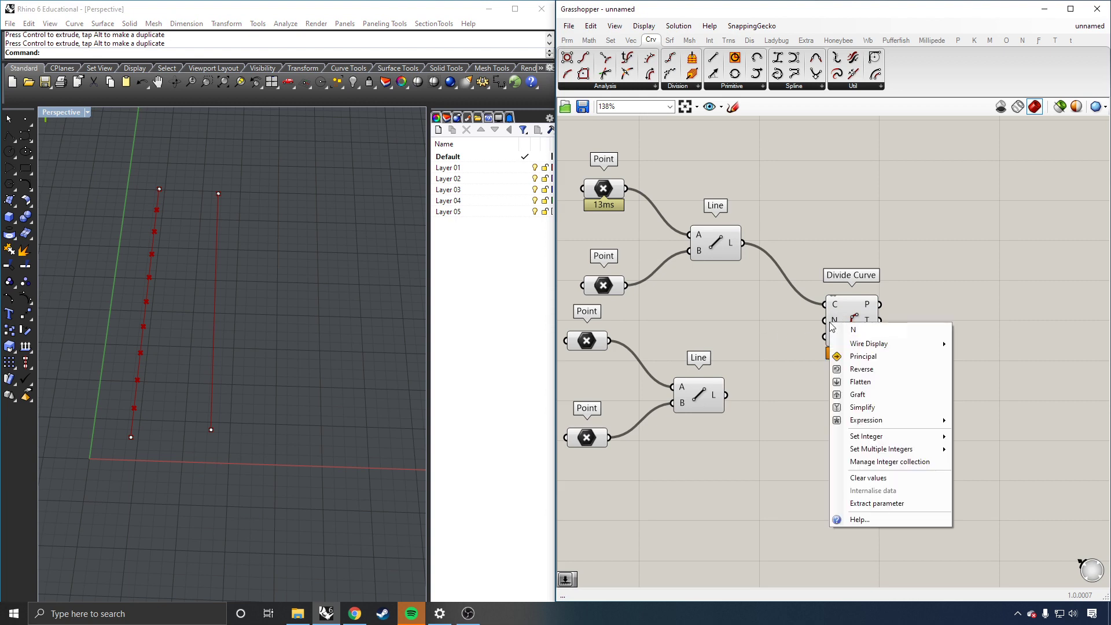
mouse_move(854, 442)
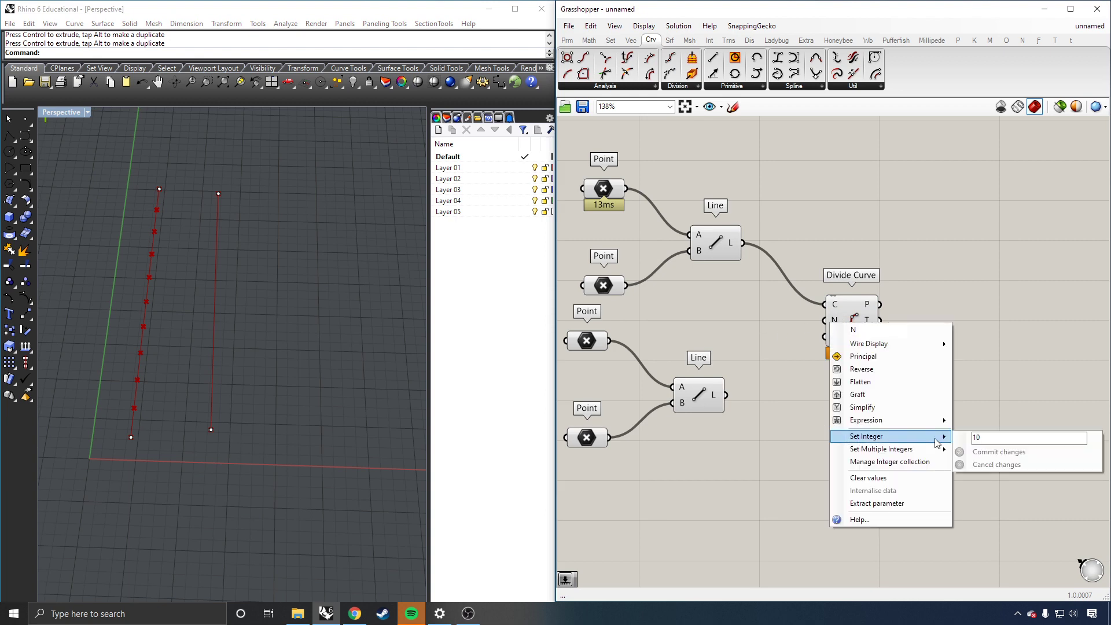
drag(985, 438, 956, 433)
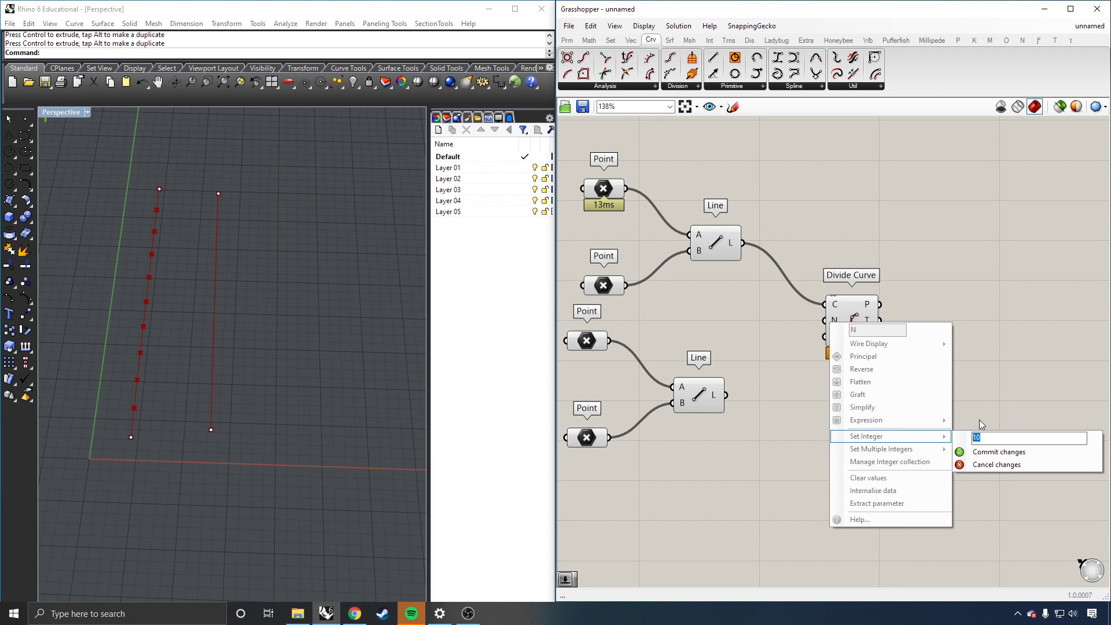
text(15)
click(989, 452)
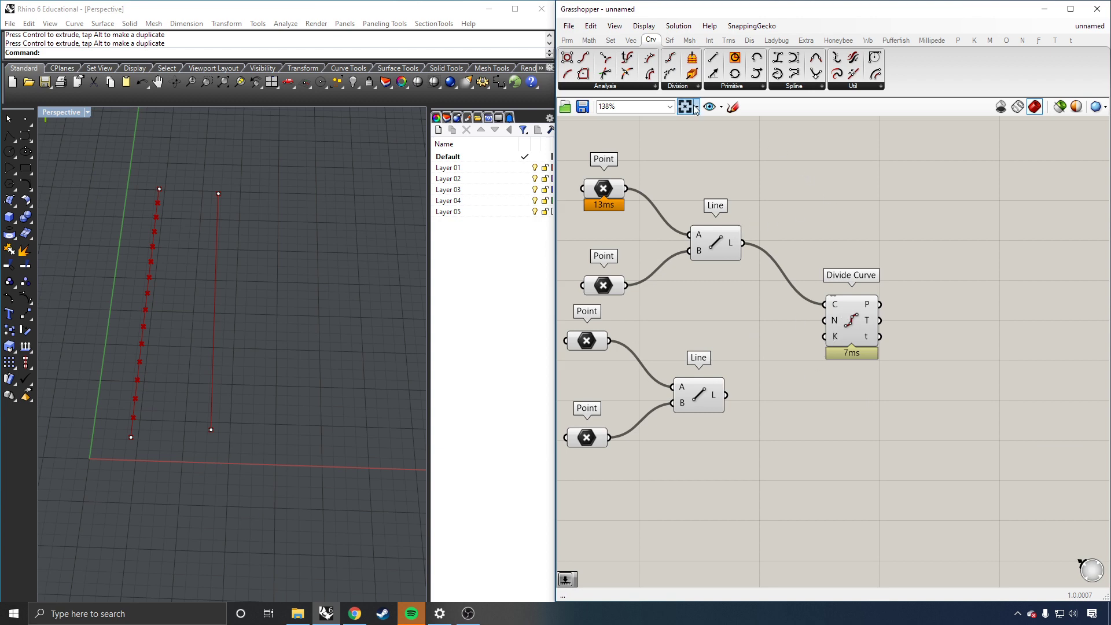
Step: Browse the Params tab's Geometry and Primitive component lists, then close them
click(567, 42)
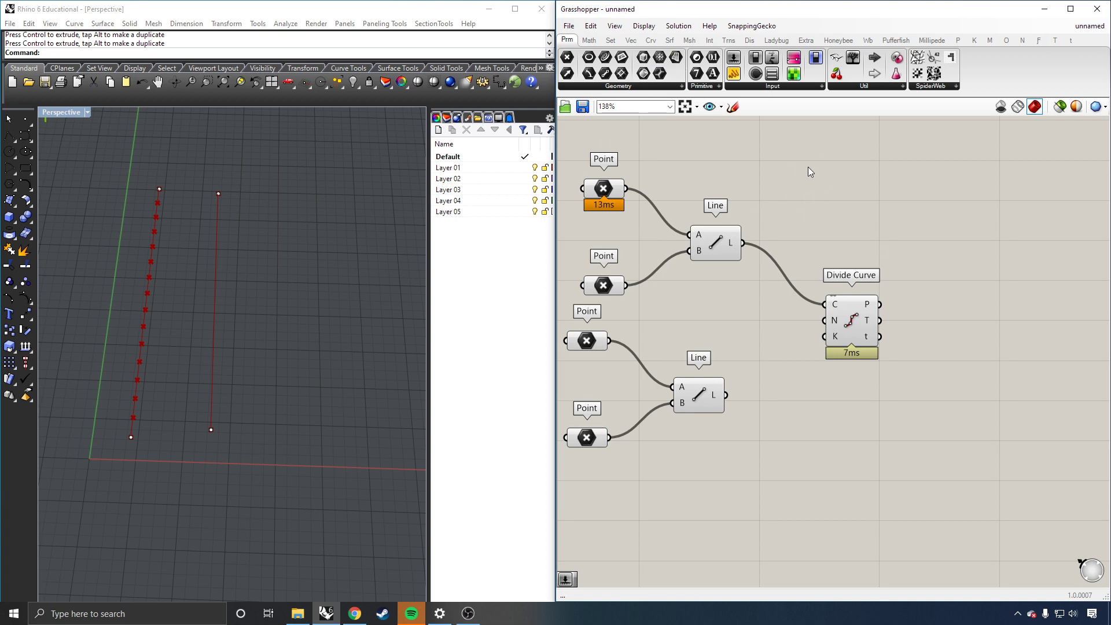
click(624, 85)
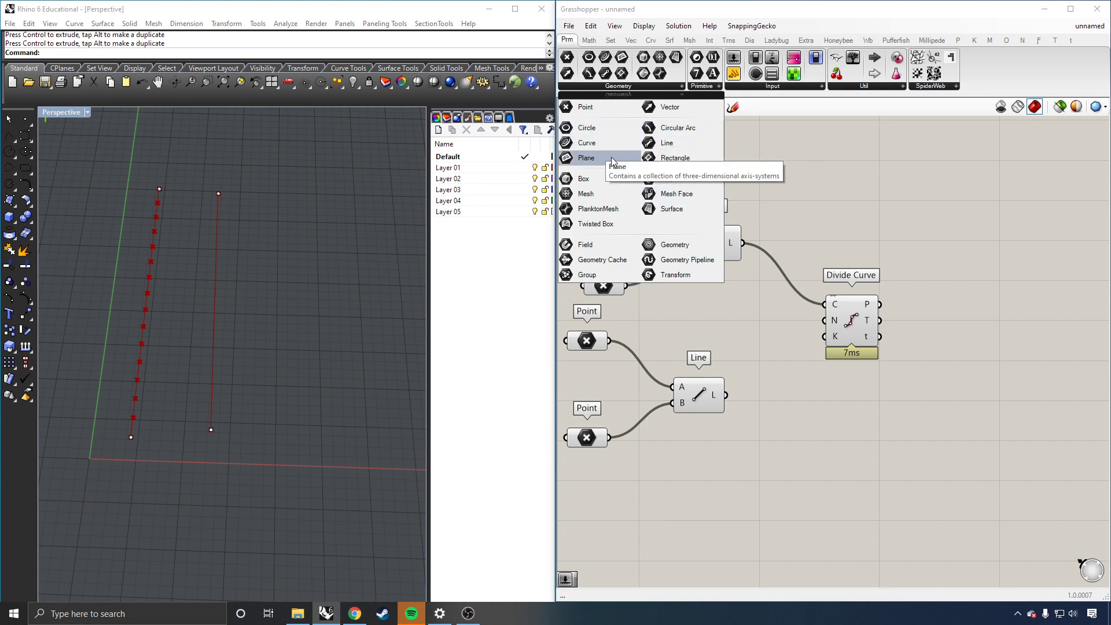
click(705, 86)
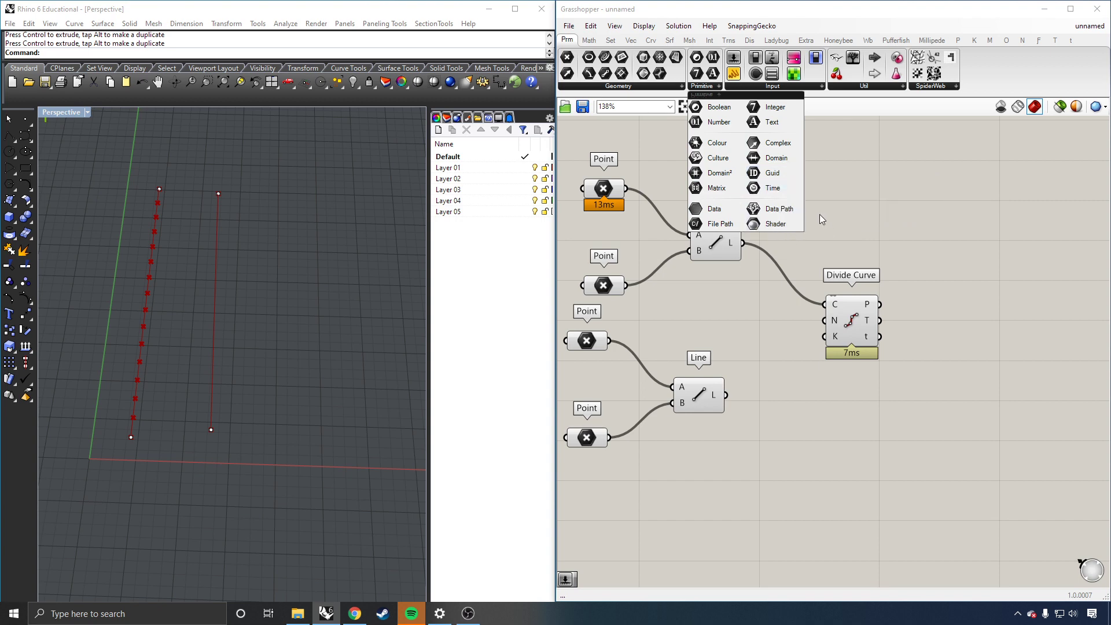
click(939, 256)
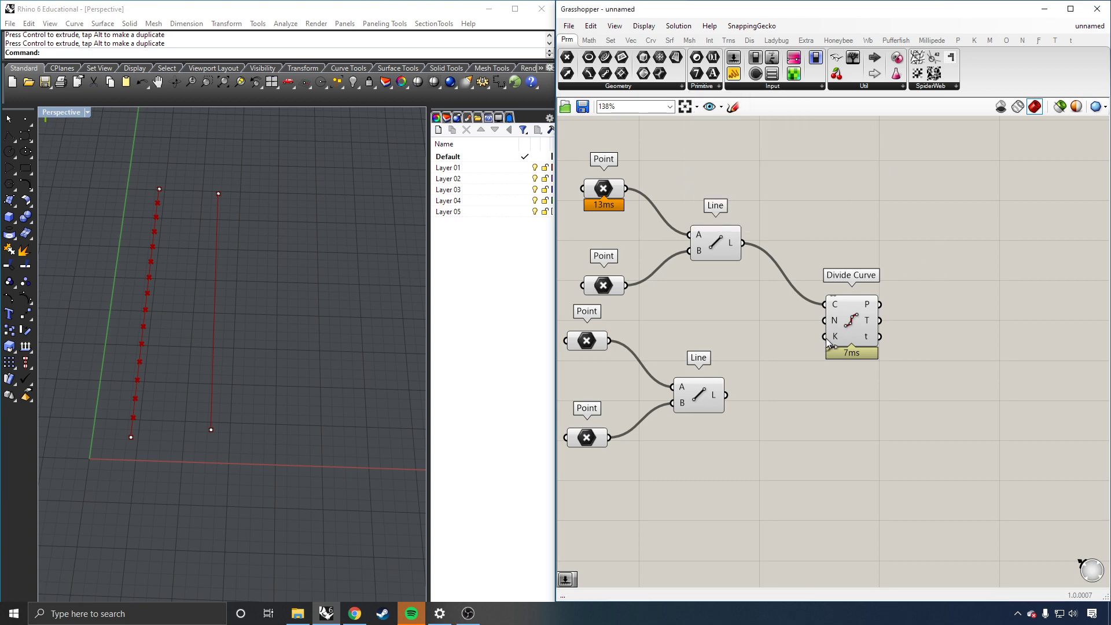
Step: Place a Panel from Params > Input on the canvas beside Divide Curve
mouse_move(833, 318)
click(746, 87)
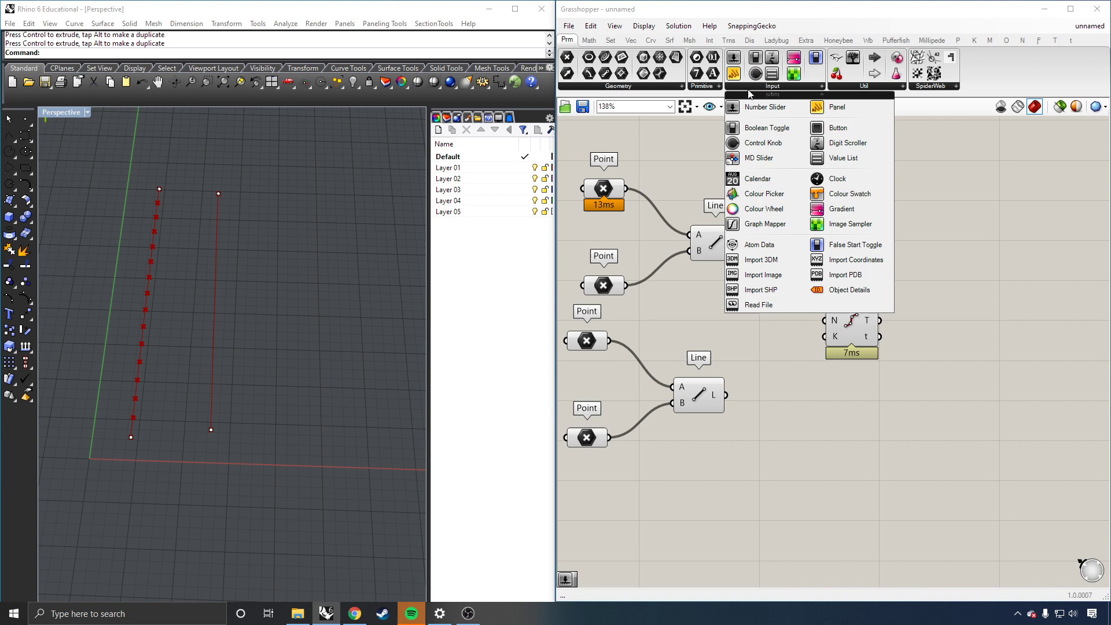
click(830, 110)
click(950, 299)
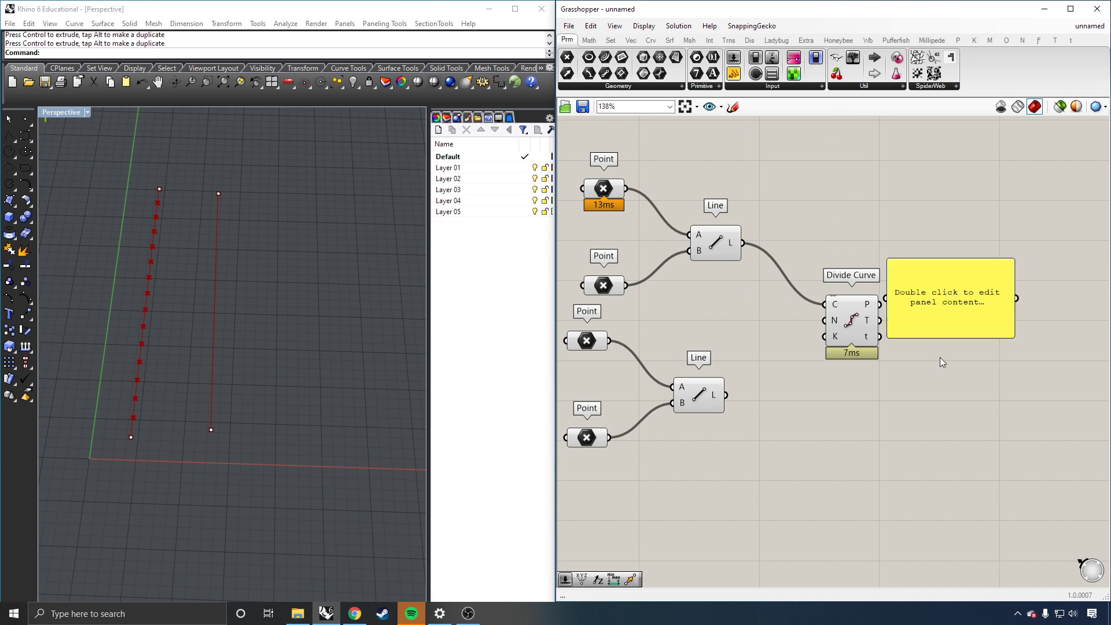
click(988, 309)
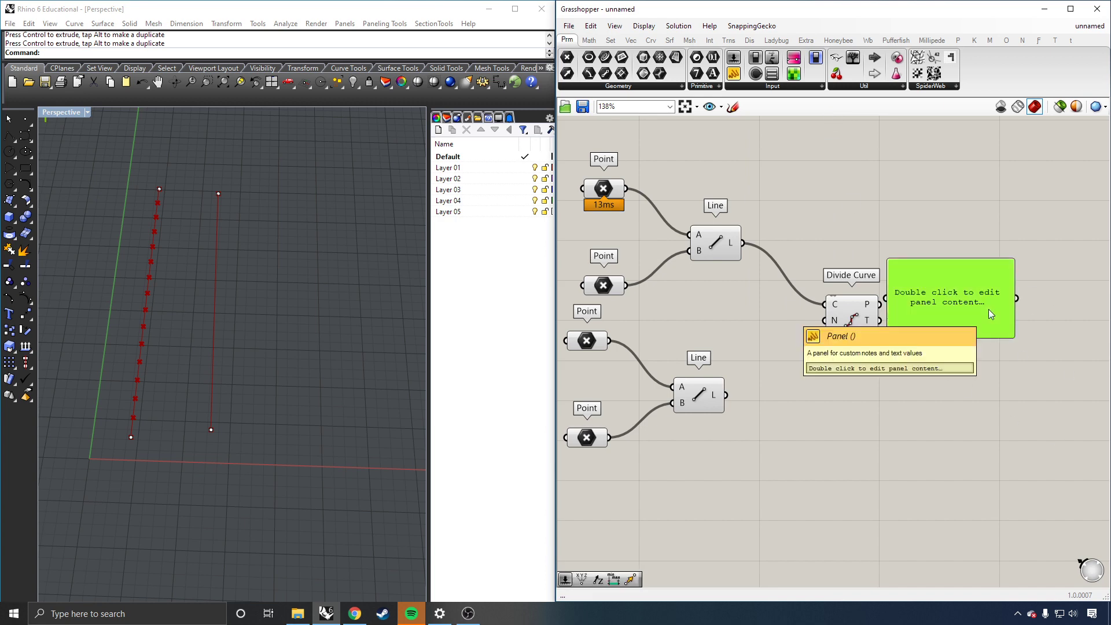
drag(988, 309, 989, 312)
Step: Enter 5 in the panel and shrink it to a small box
double_click(988, 309)
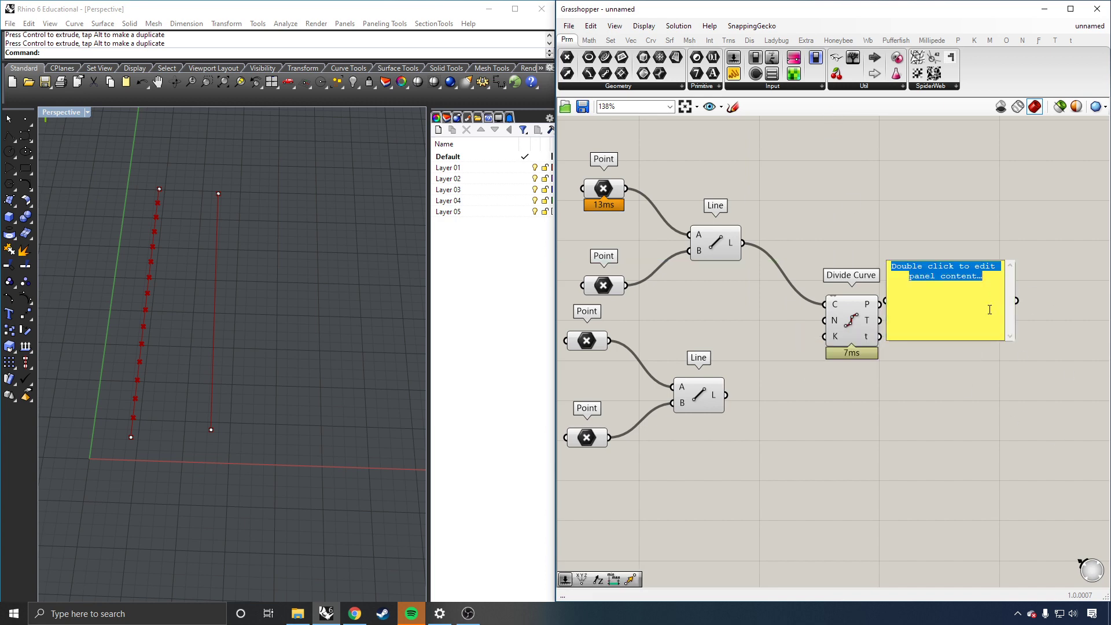
text(5)
click(1033, 252)
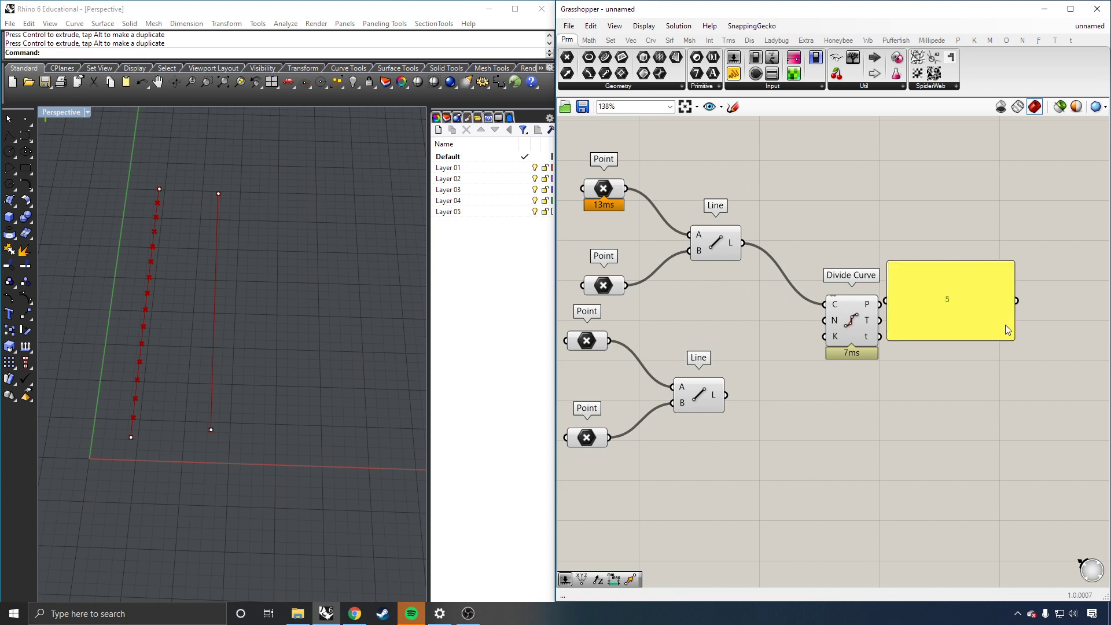
drag(1009, 341, 823, 321)
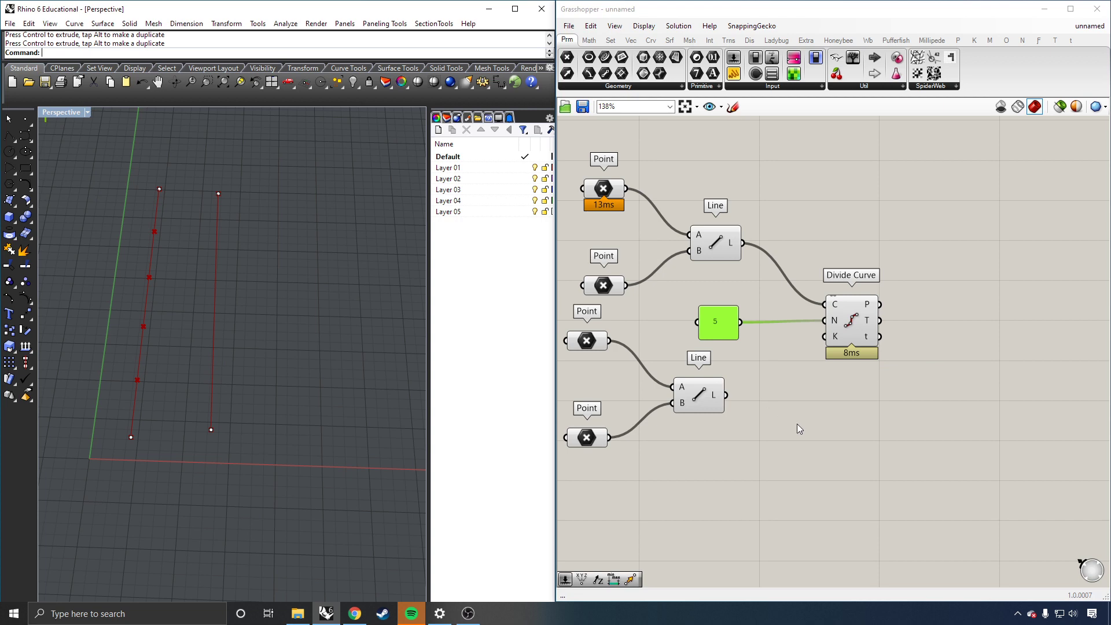
Step: Use canvas search to place an empty Panel component via the quote shortcut
click(762, 390)
double_click(761, 390)
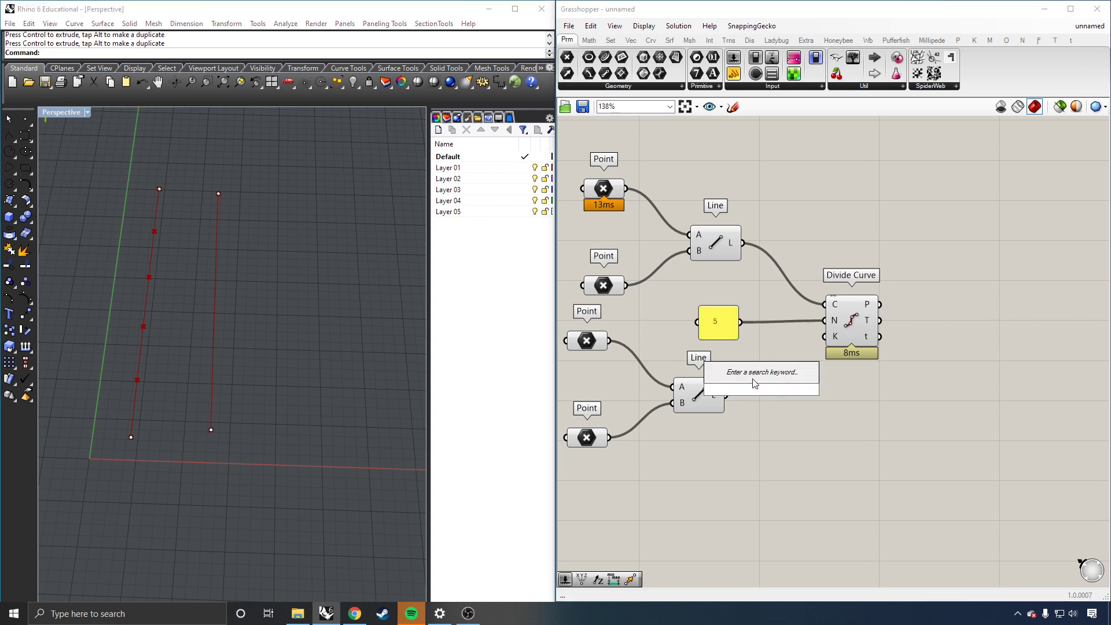
text(li)
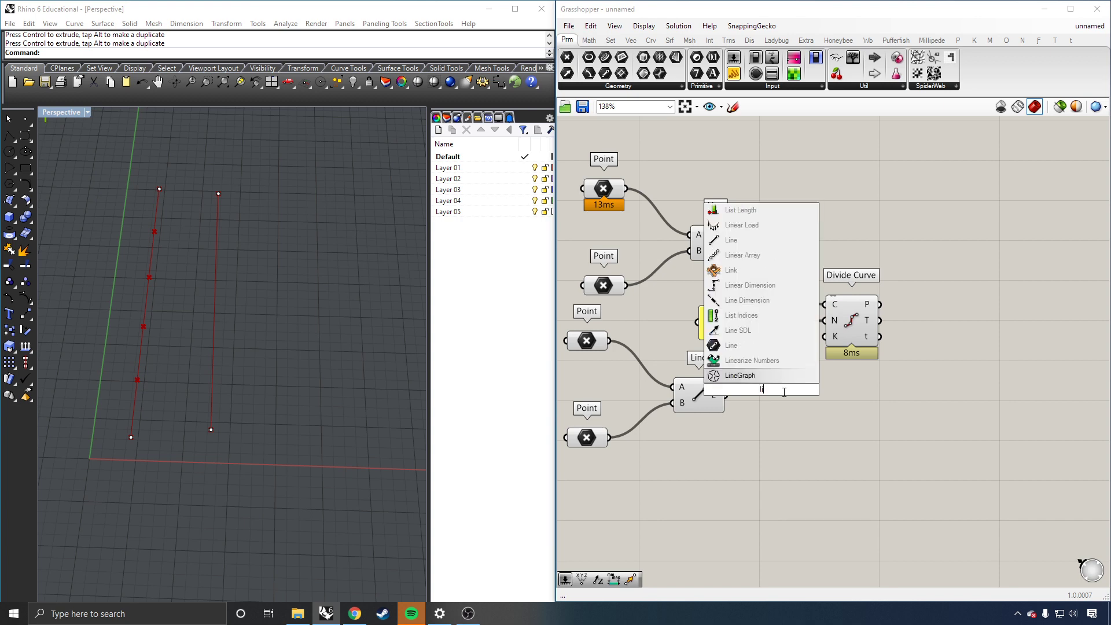
text(ne)
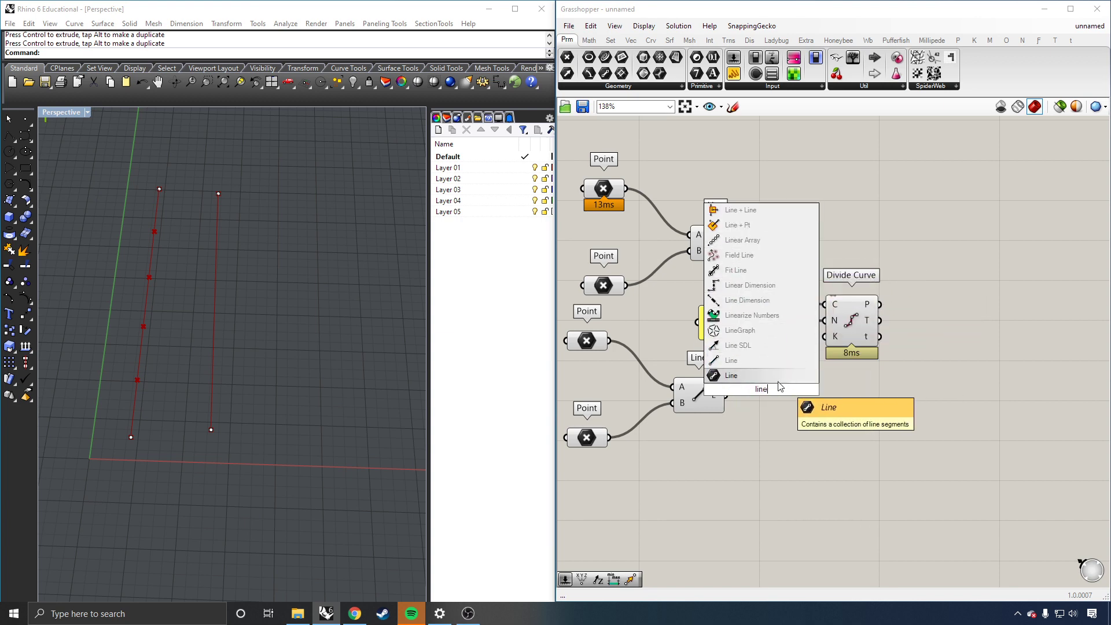
drag(776, 387, 734, 382)
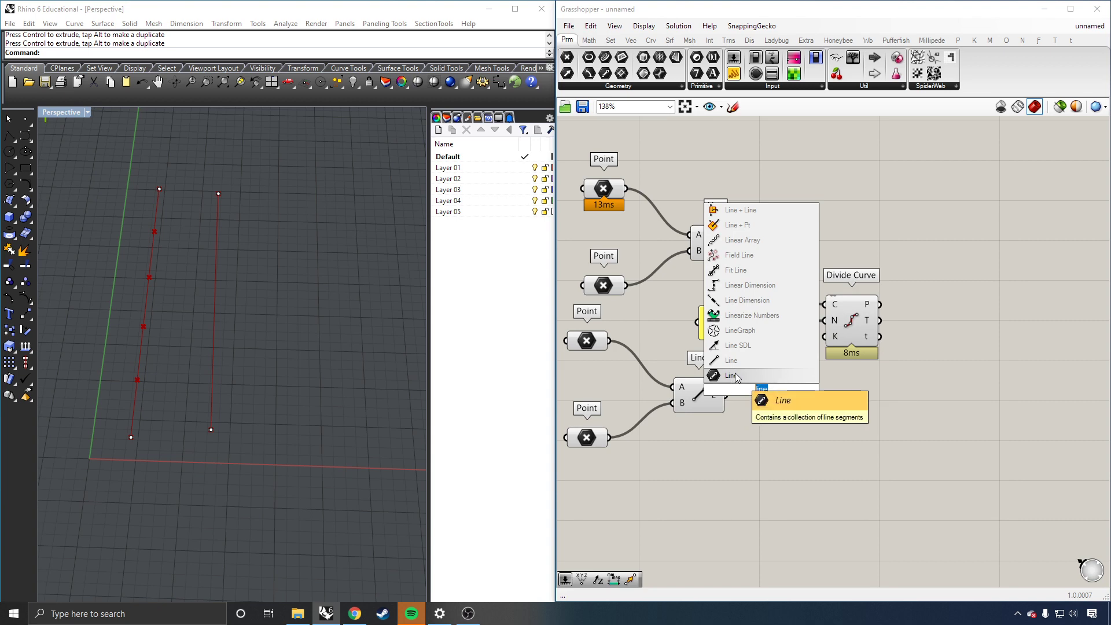
key(BackSpace)
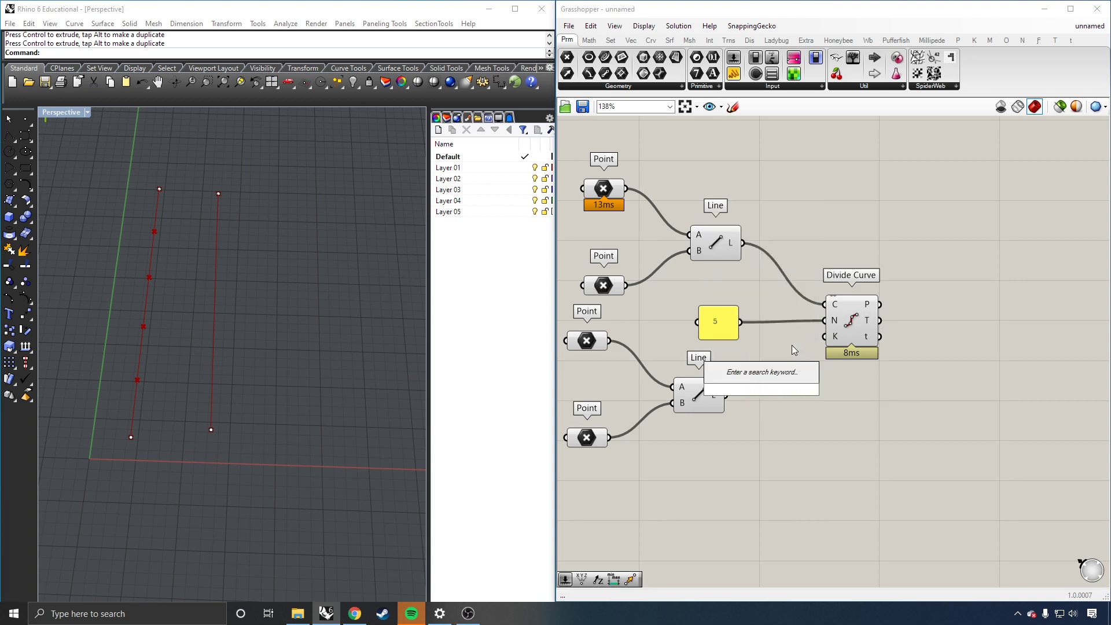
text(pan)
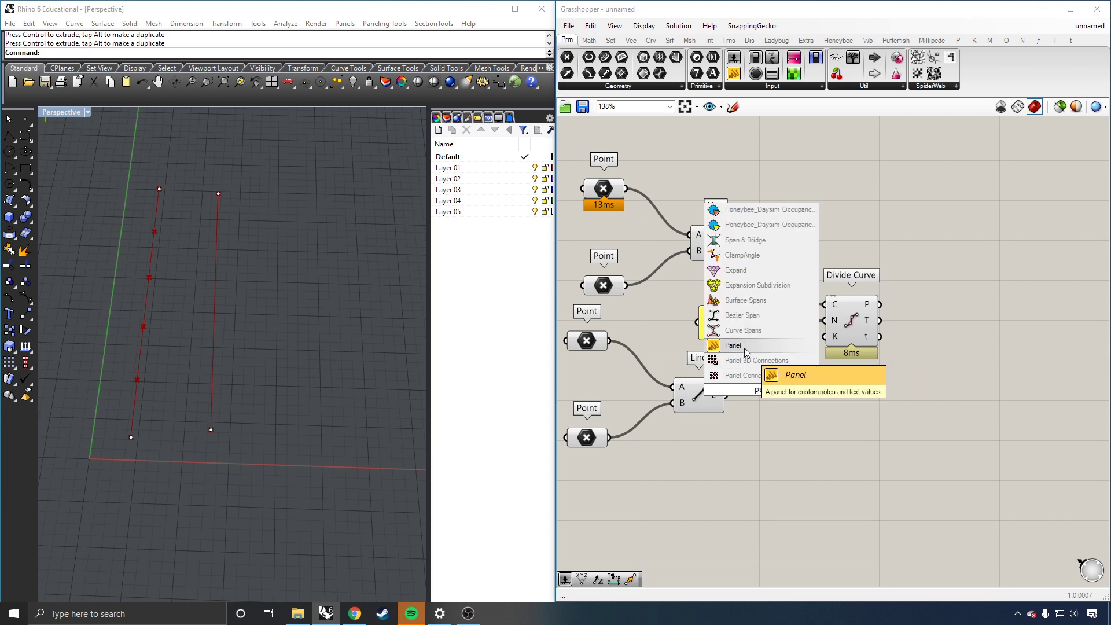
key(BackSpace)
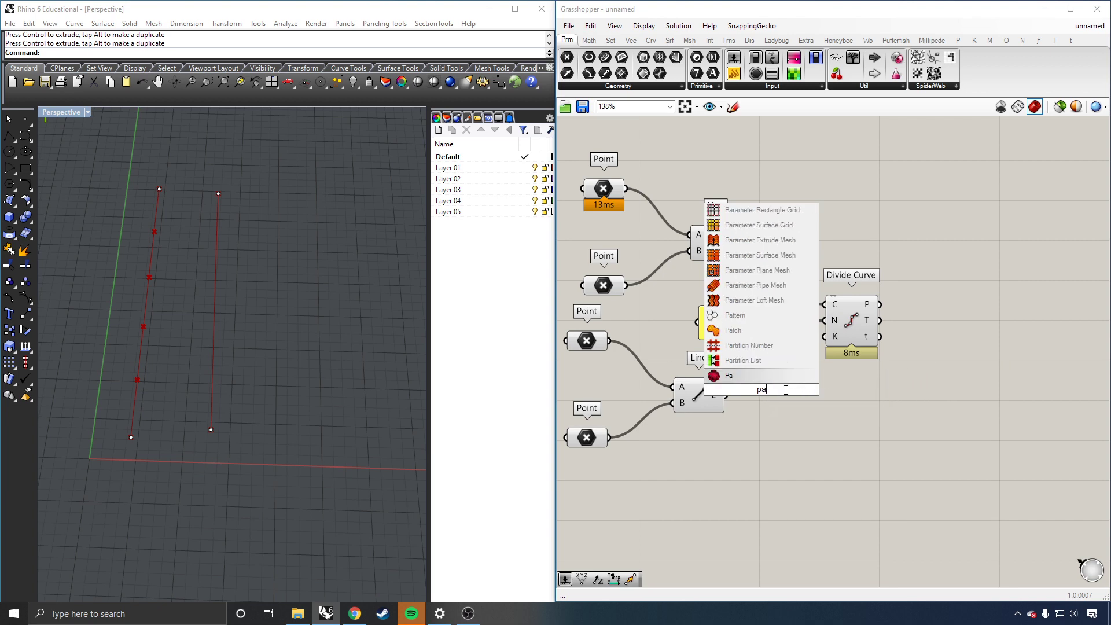
key(BackSpace)
key(BackSpace)
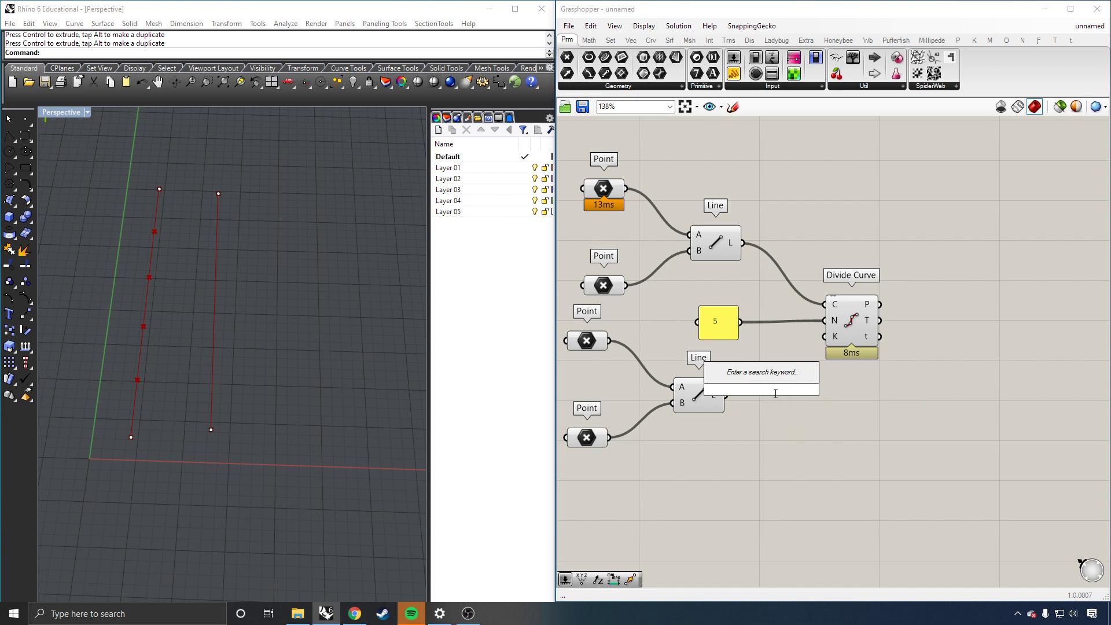
text(")
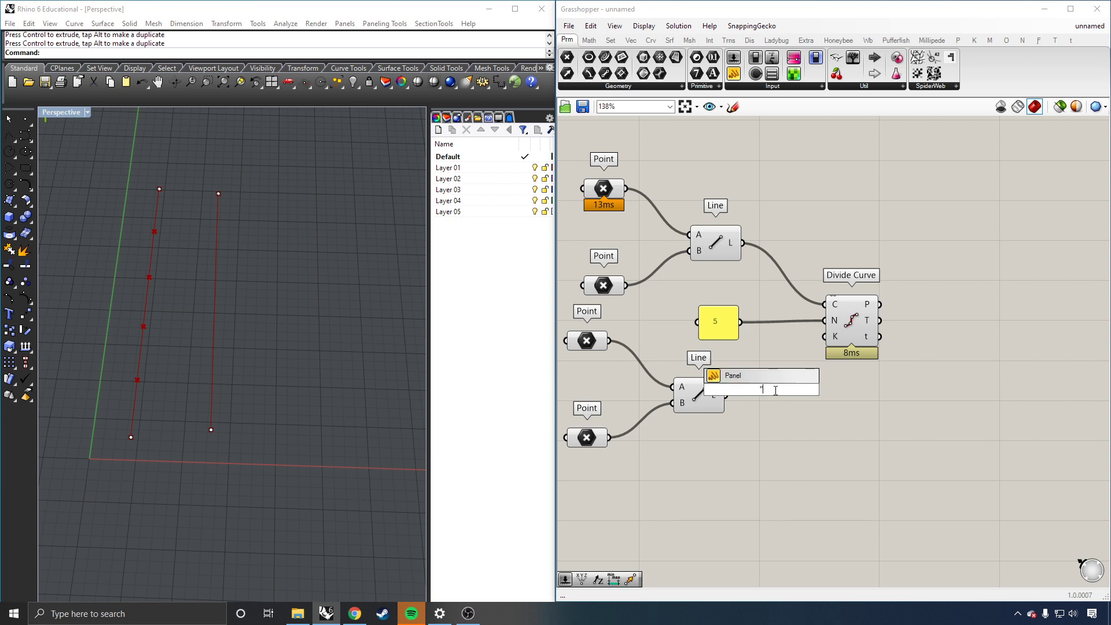
key(Return)
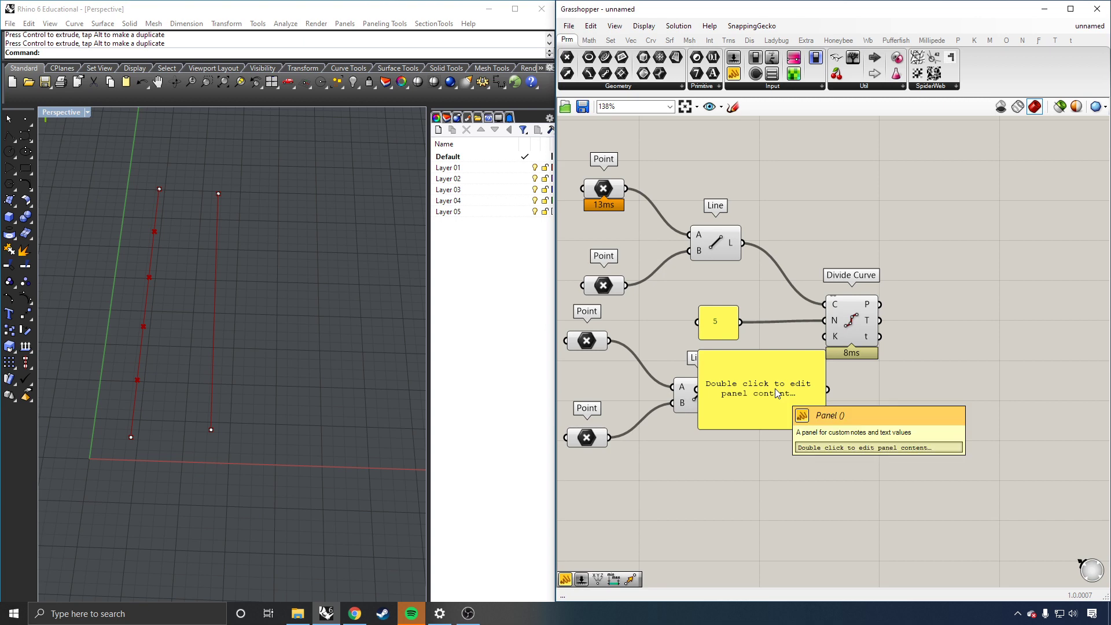
Step: Create a panel holding 7, delete the stray panel, and wire 7 into Divide Curve's N input
double_click(873, 442)
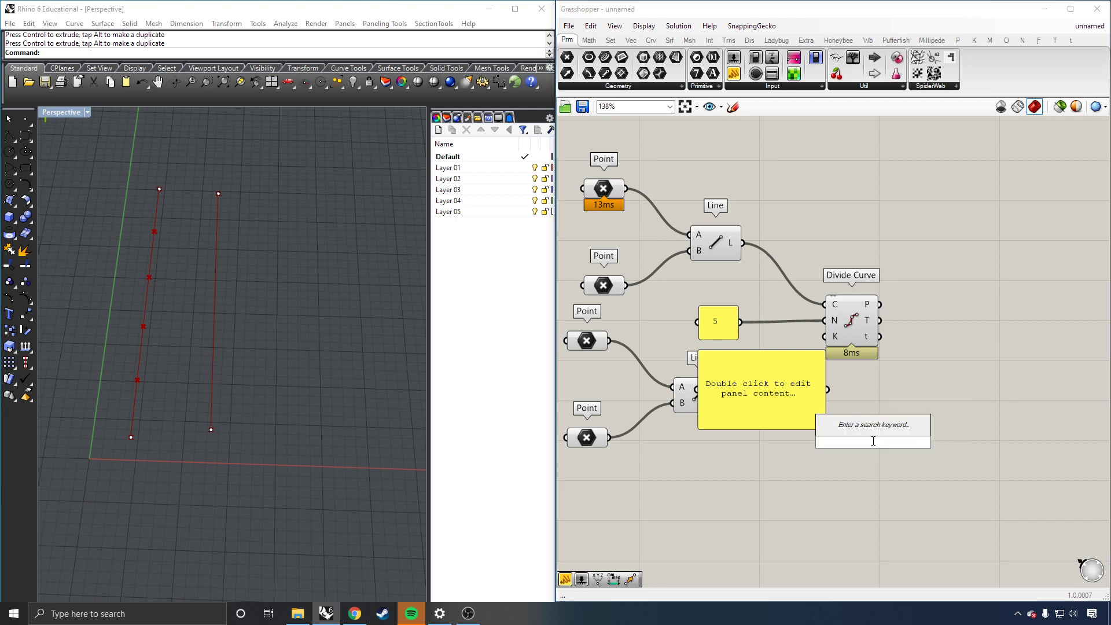
text("7)
key(Return)
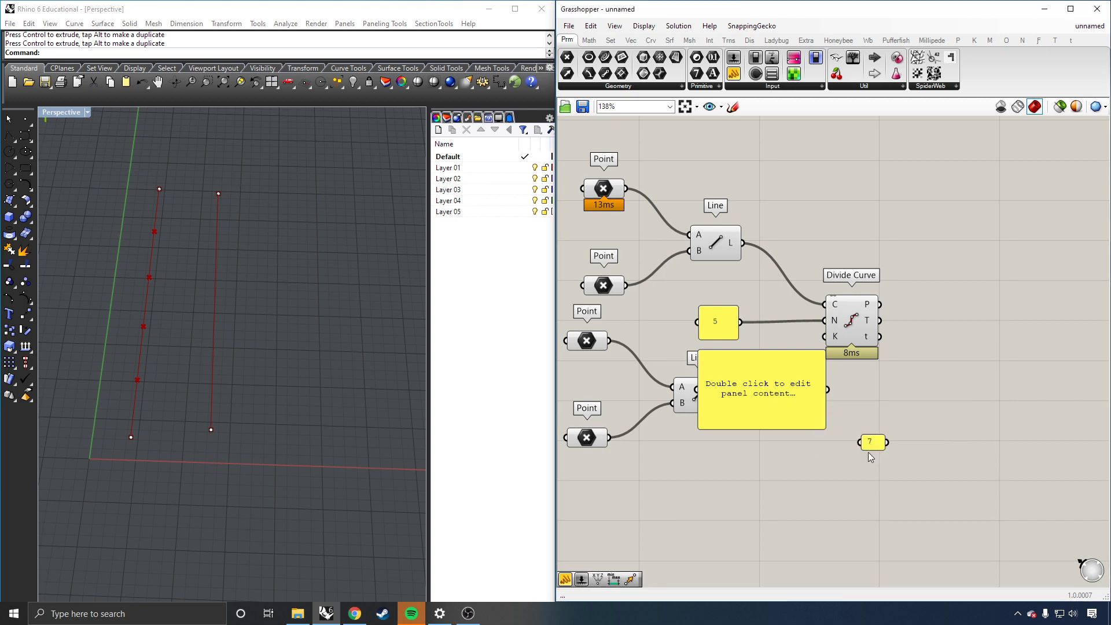
drag(887, 442, 789, 393)
key(Delete)
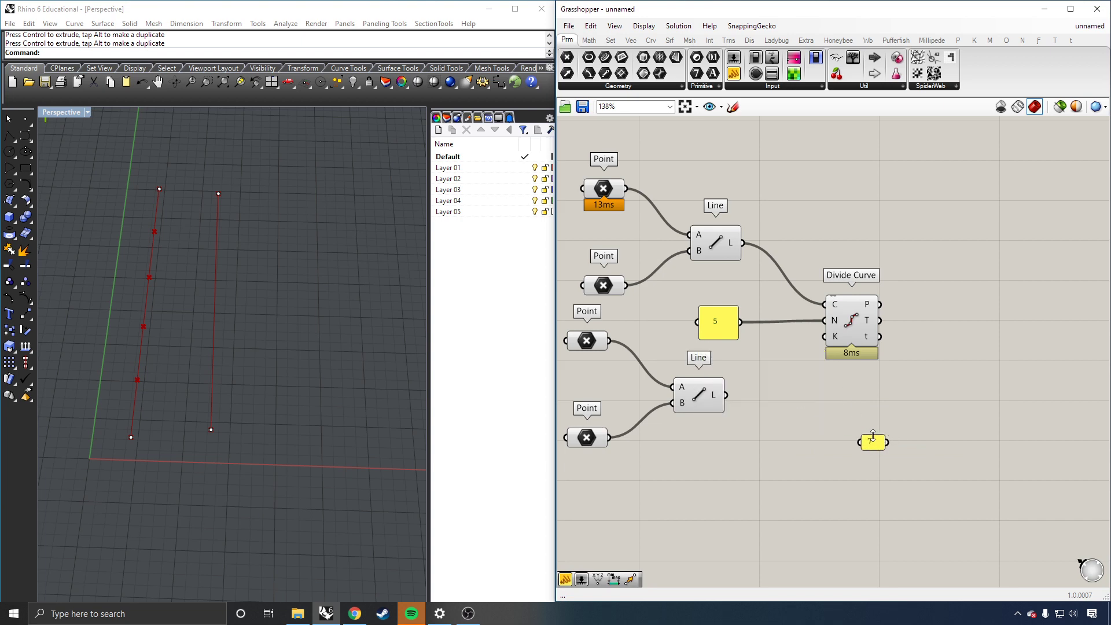
drag(864, 444, 823, 320)
click(179, 349)
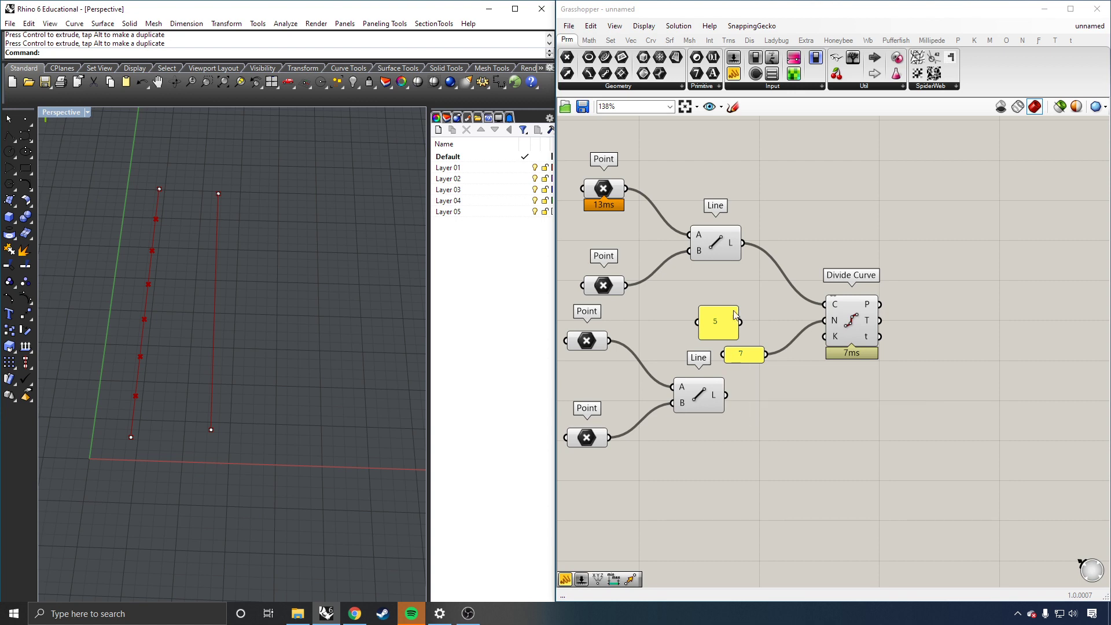
Step: Place a Number Slider from Params > Input, set it to 0.445, and move it under the lower Line
click(780, 86)
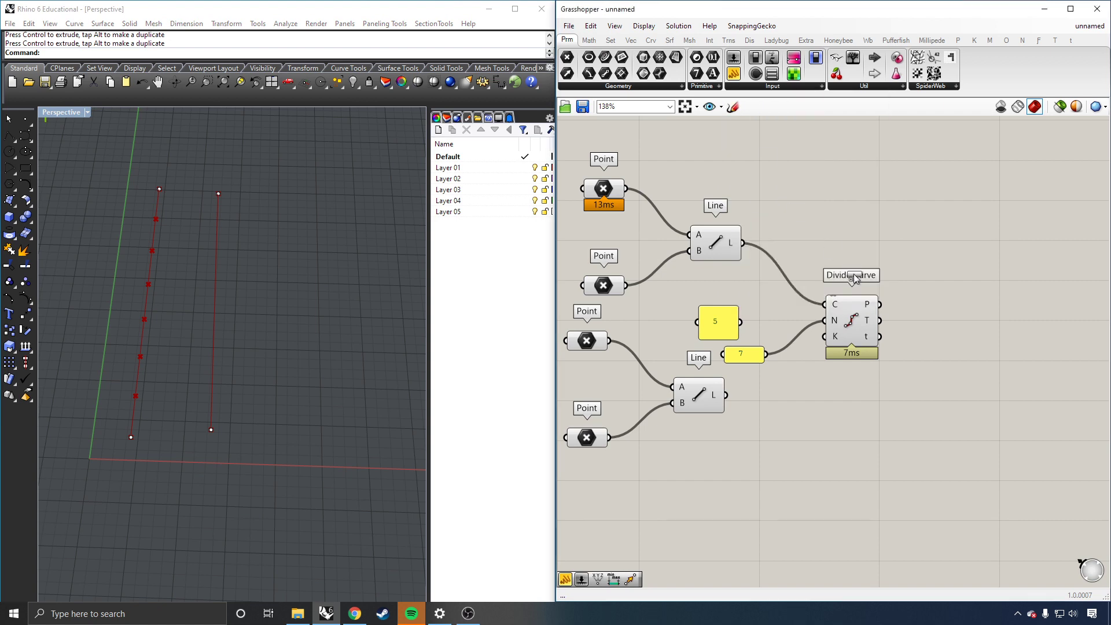
click(778, 456)
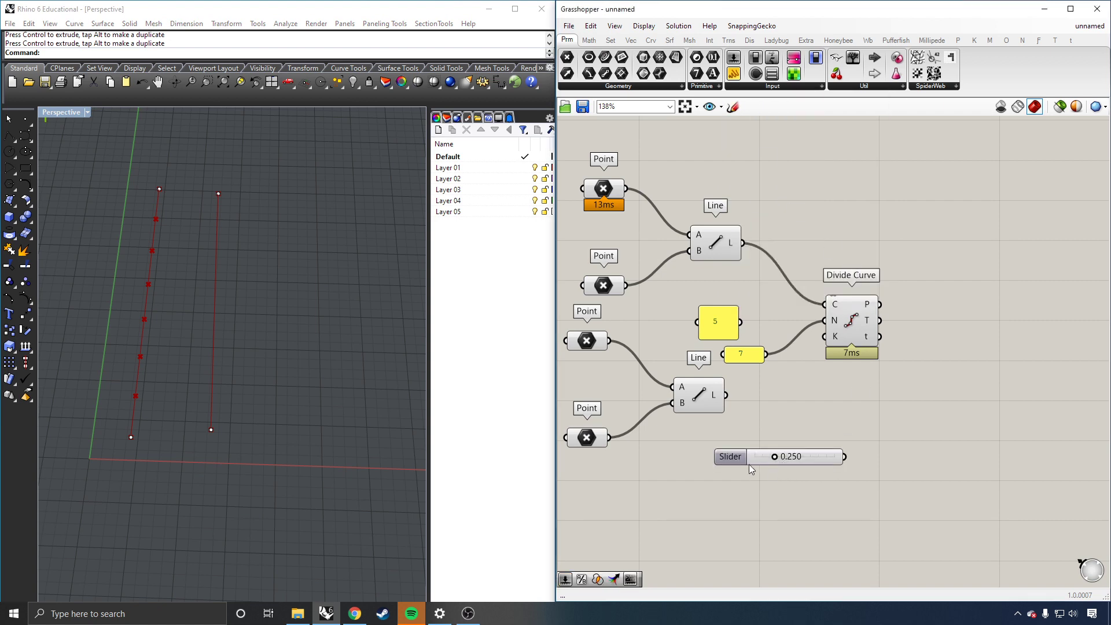
drag(741, 459, 793, 469)
drag(720, 459, 679, 457)
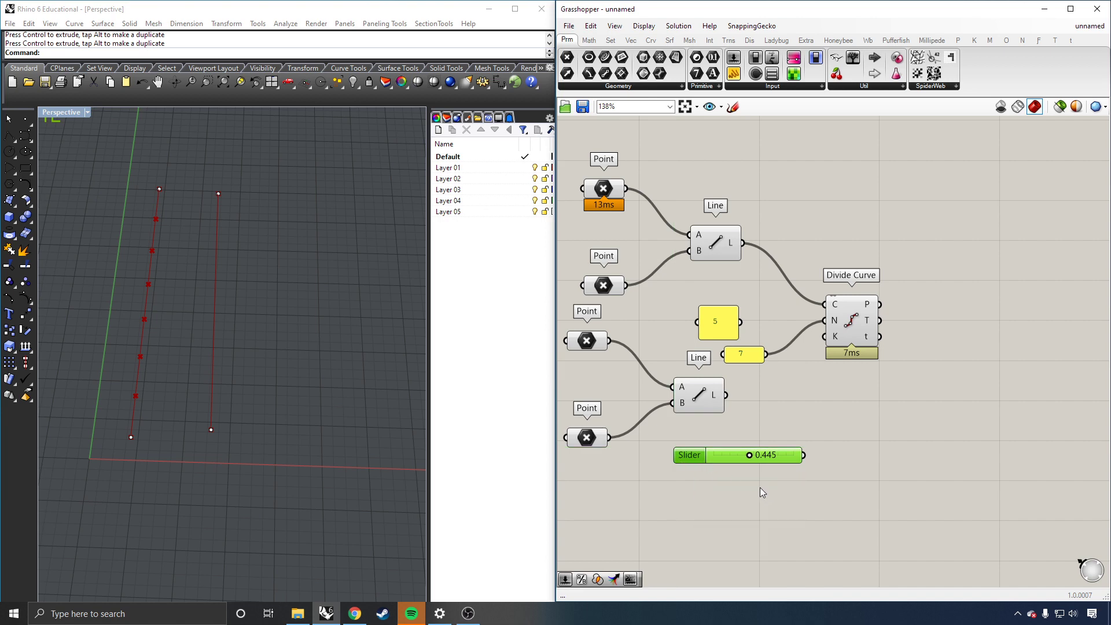
click(747, 464)
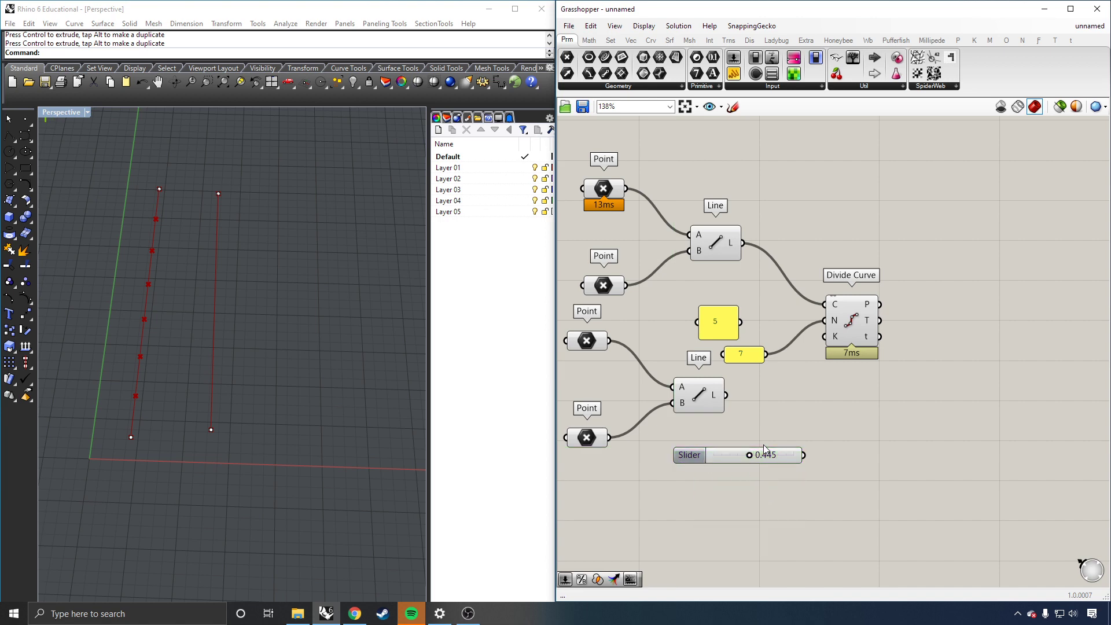
click(755, 457)
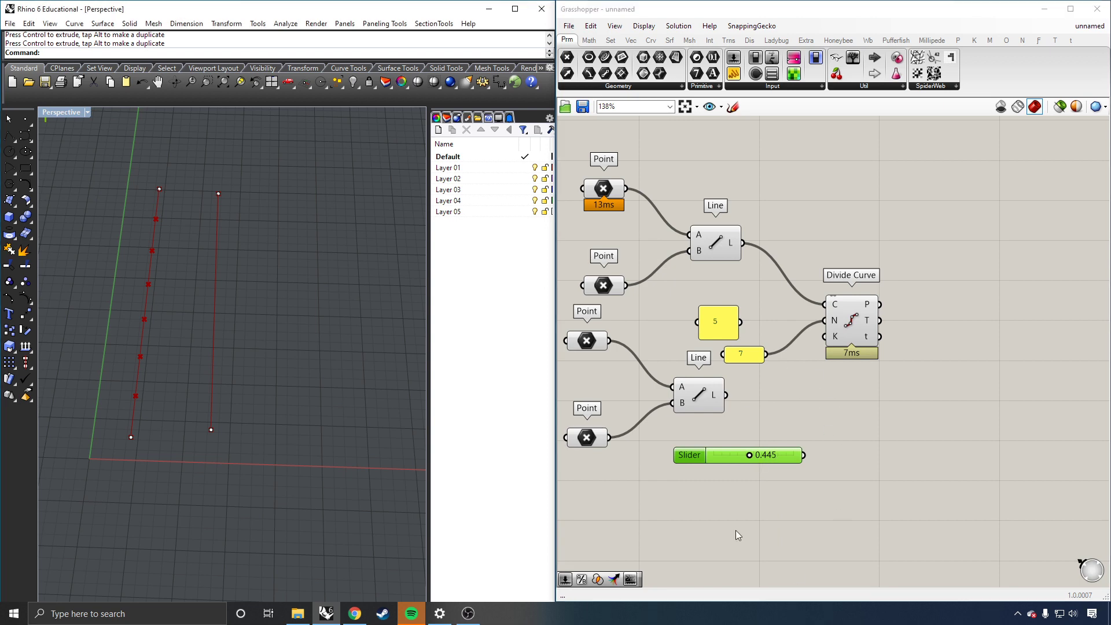
double_click(723, 457)
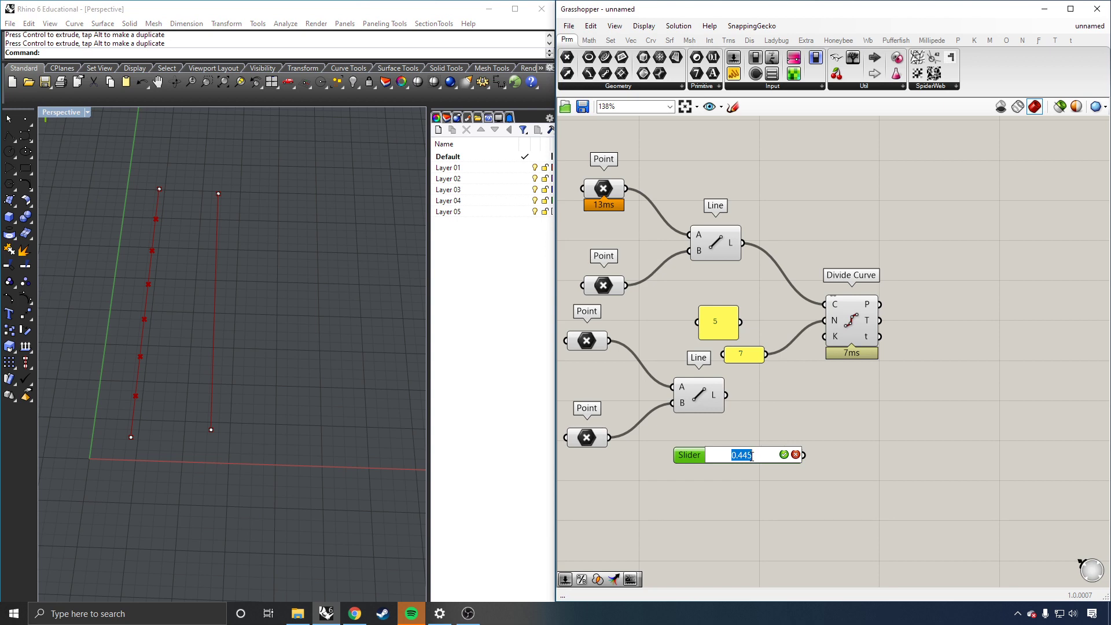
click(684, 455)
Step: Set the slider to whole-number (N) rounding with a 0 to 20 domain and value 8
double_click(687, 454)
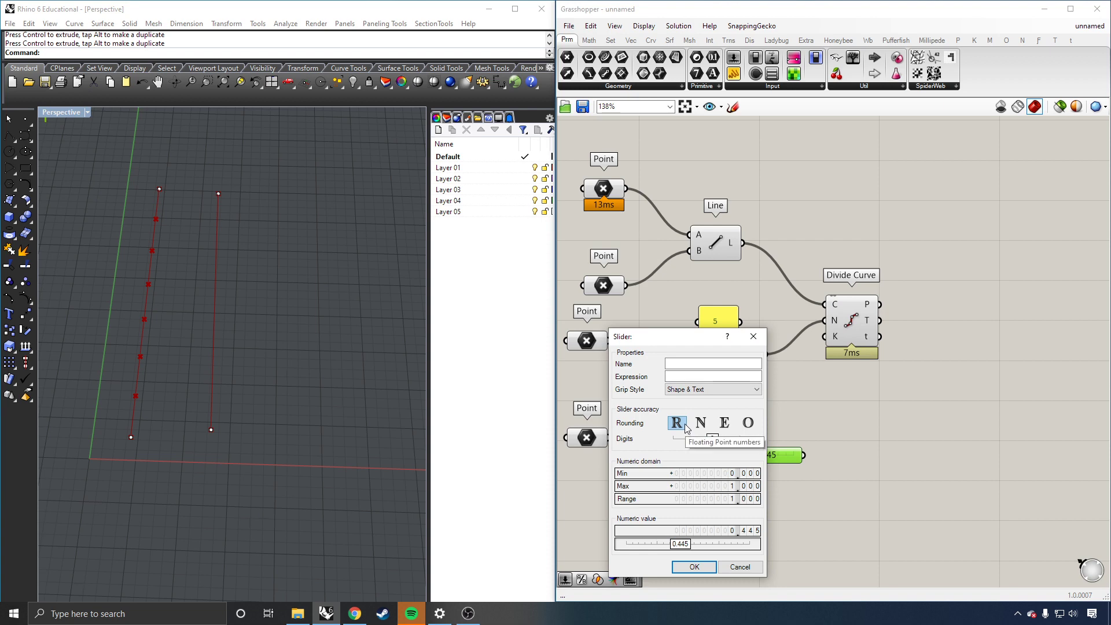
click(708, 424)
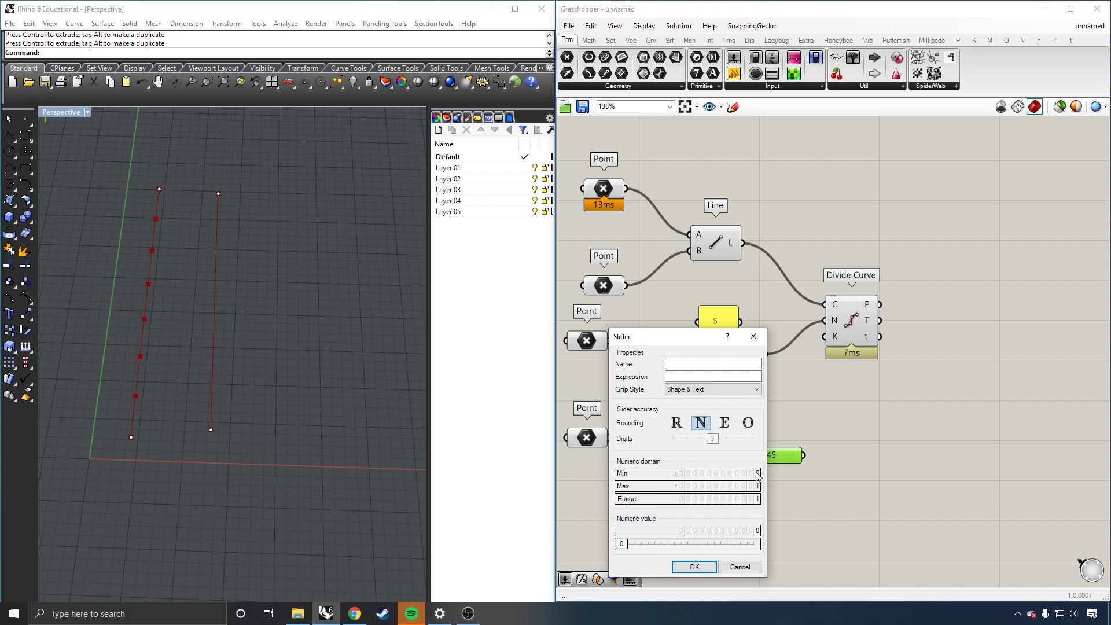
click(724, 424)
click(699, 422)
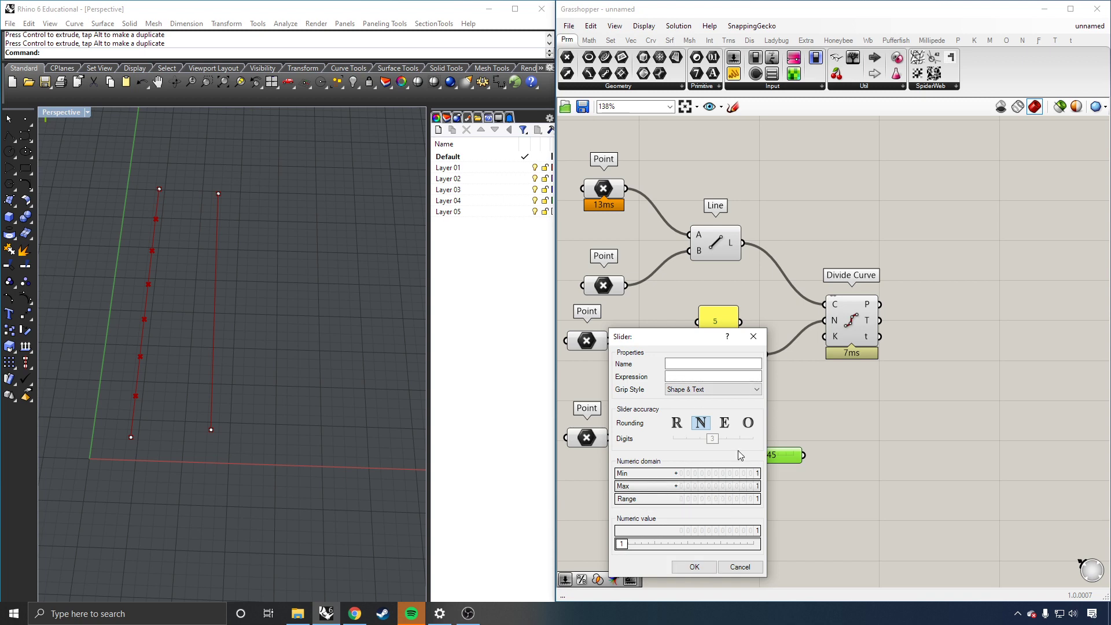
double_click(735, 487)
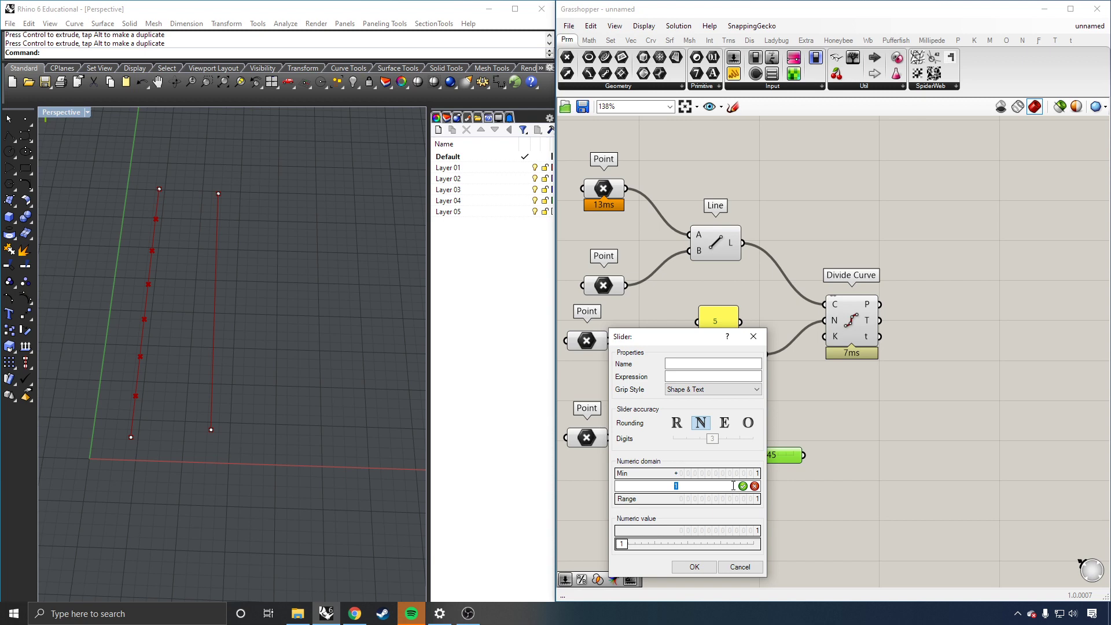
text(20)
click(743, 486)
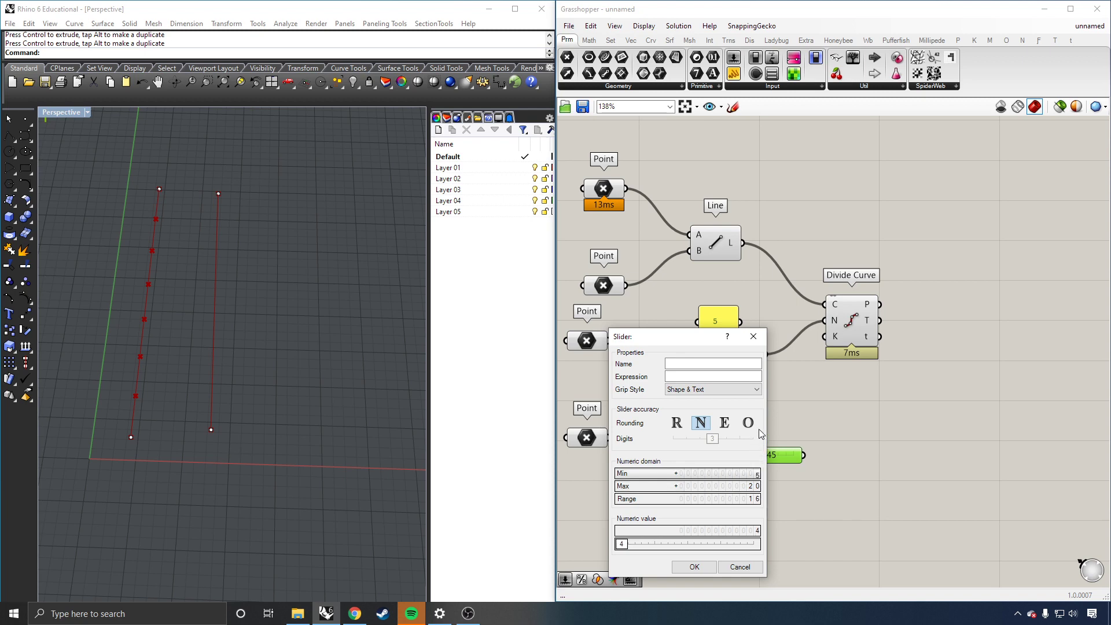
drag(760, 392, 762, 486)
Step: Apply the slider settings, then create a slider by searching '5' and delete it
click(694, 566)
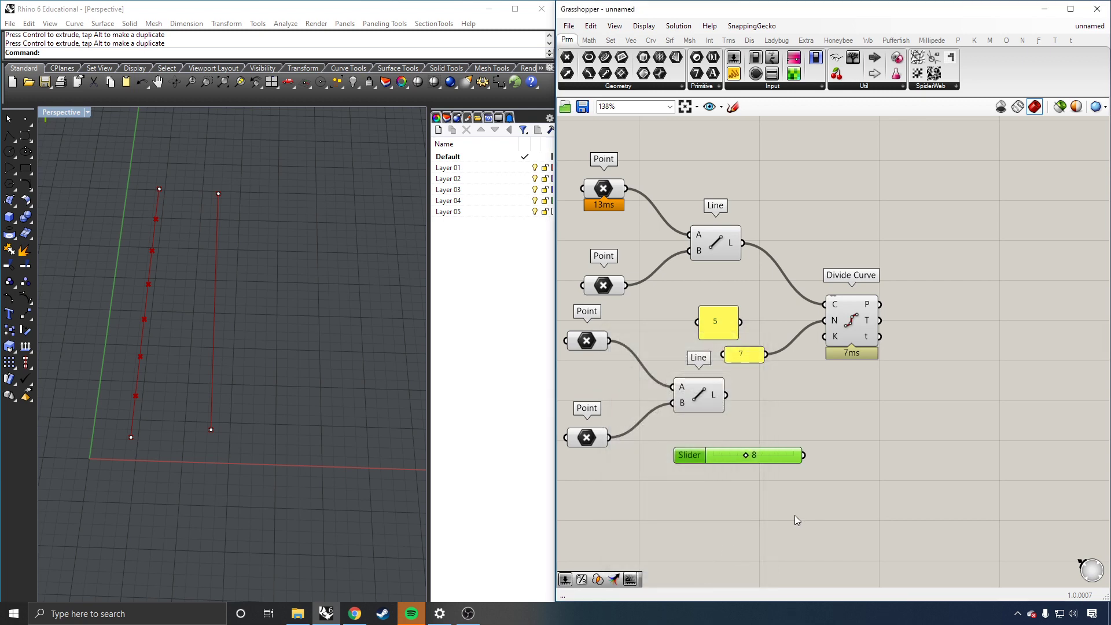
double_click(766, 501)
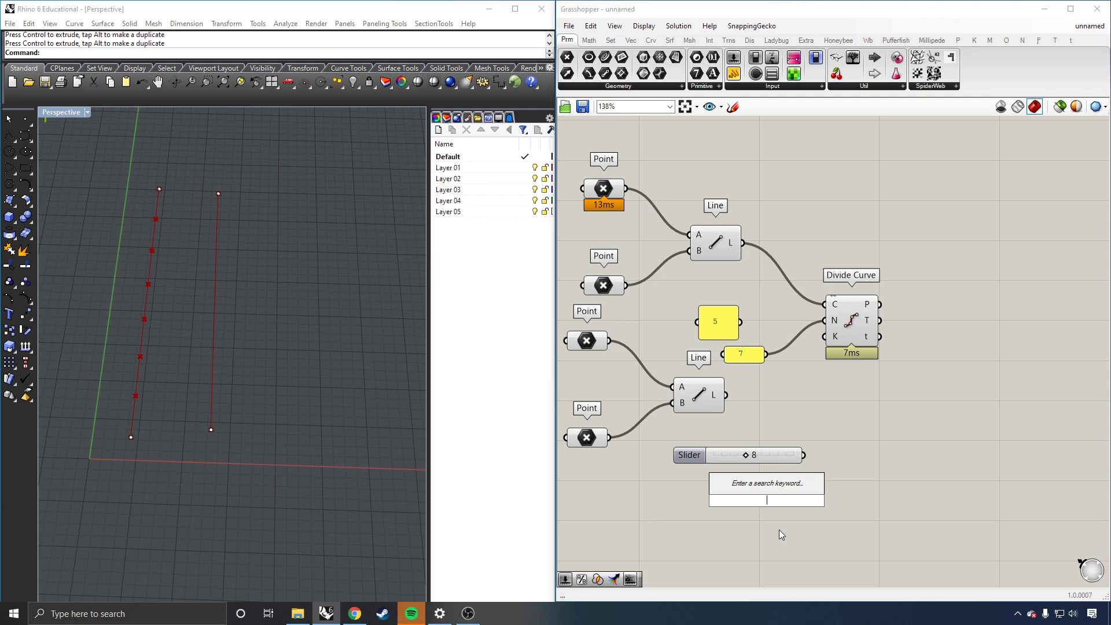
text(5)
key(Return)
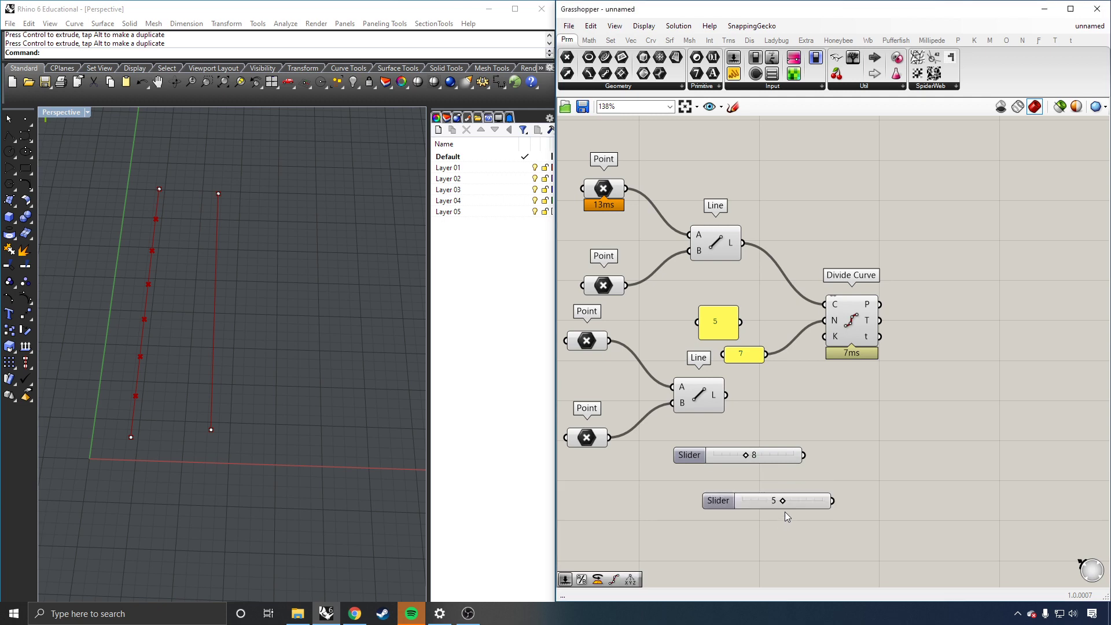
drag(738, 501, 796, 504)
click(755, 507)
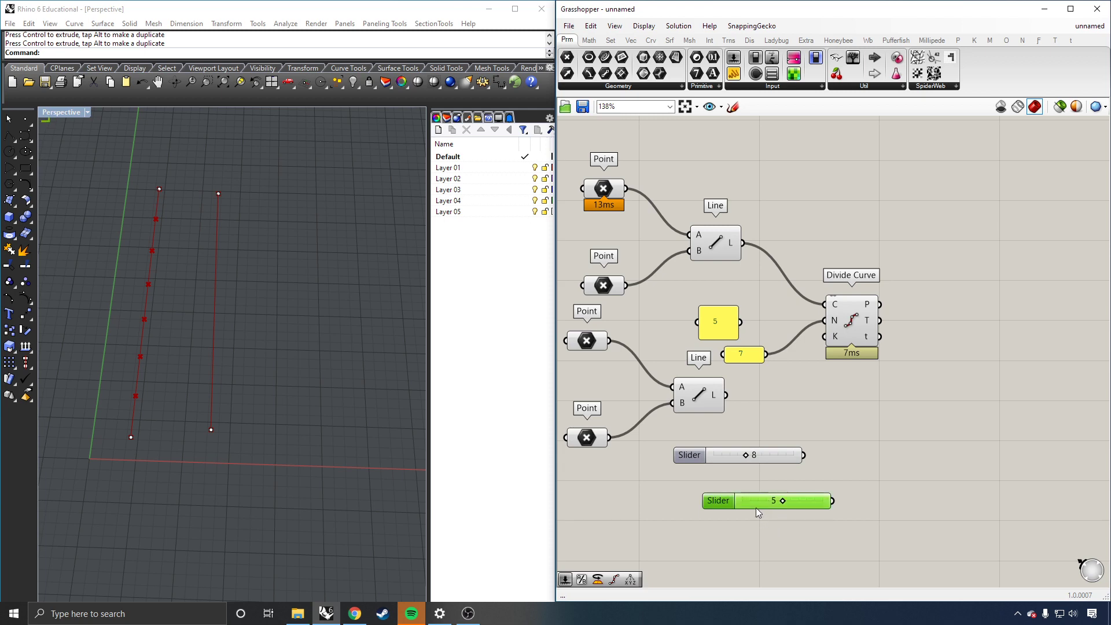
key(Delete)
Step: Create another slider from '5', adjust it to 5.7, and delete it
double_click(755, 506)
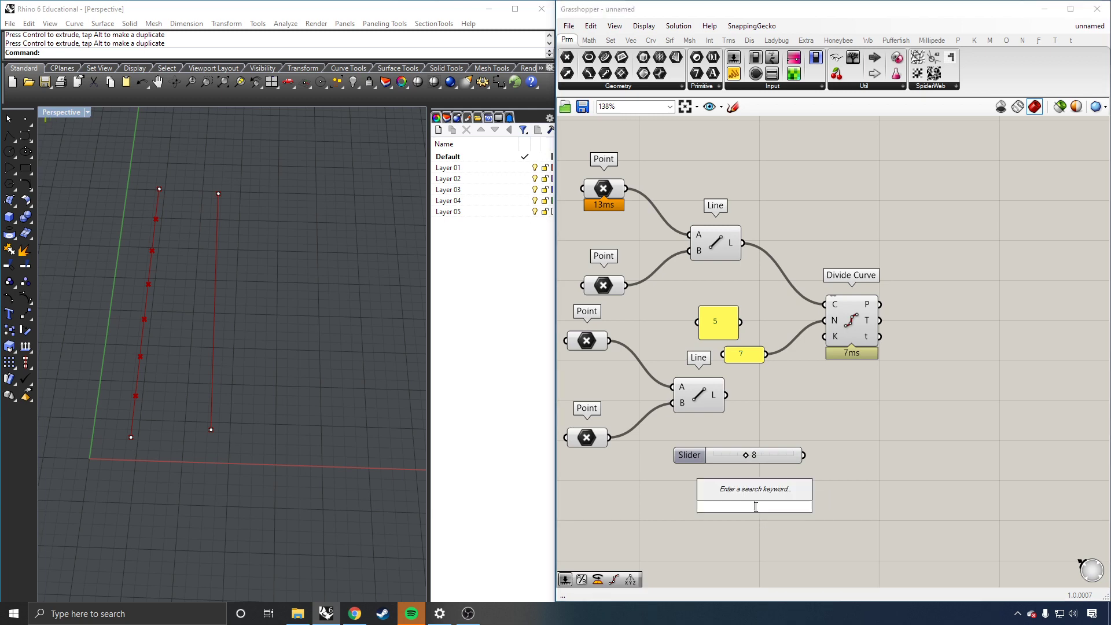
text(5)
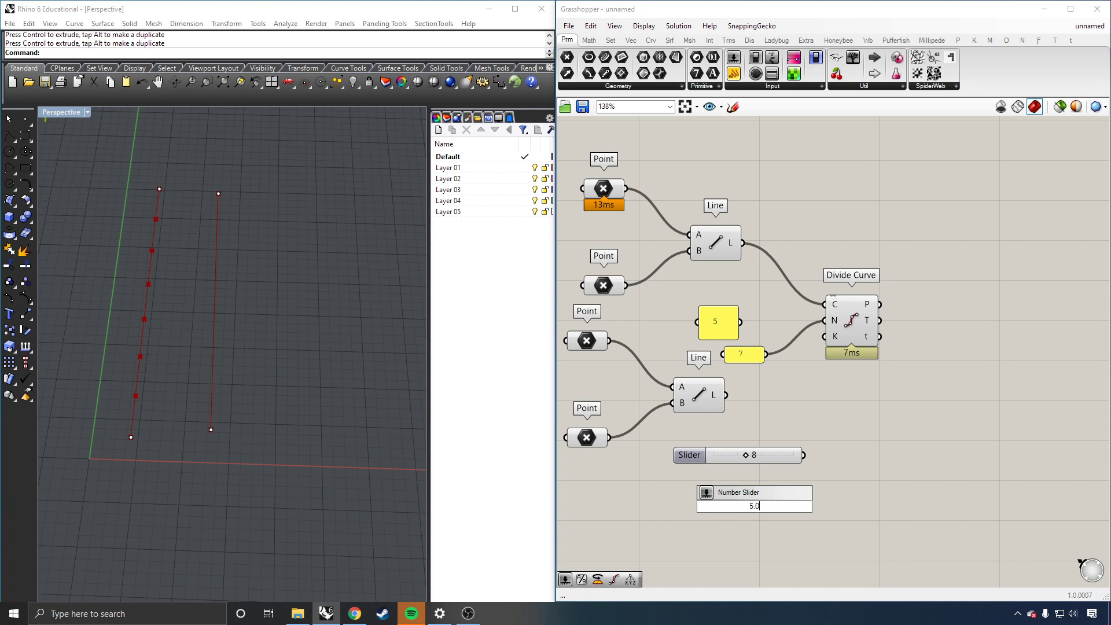
key(Return)
drag(770, 507, 725, 520)
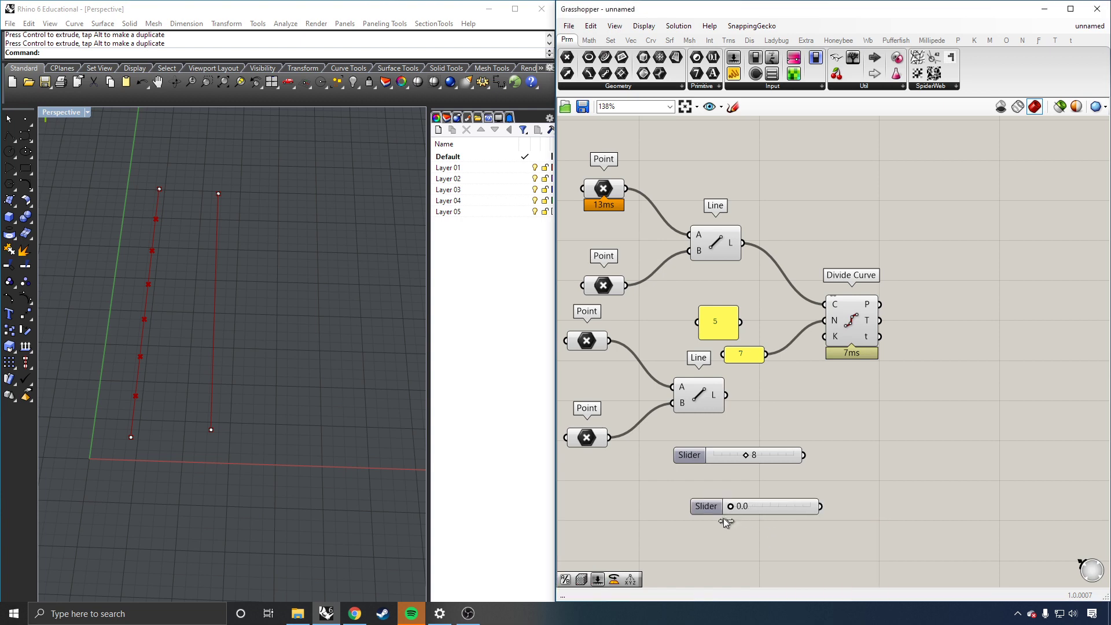
drag(845, 516, 808, 515)
click(740, 512)
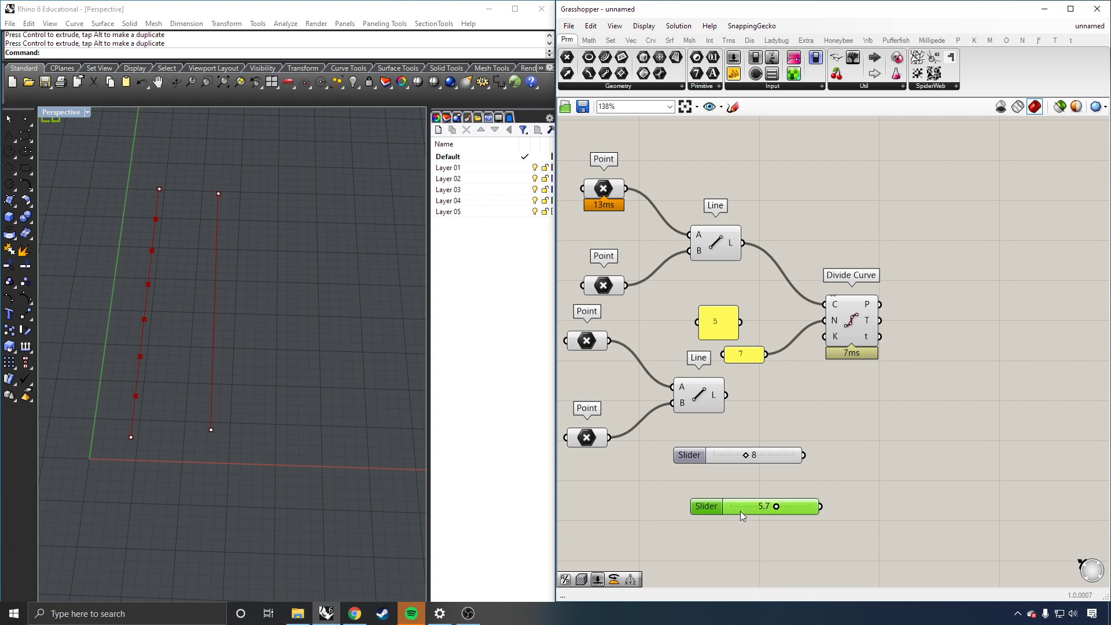
key(Delete)
Step: Create a 0 to 50 slider by typing 0..50.00, delete it, and set the integer slider to 7
double_click(758, 519)
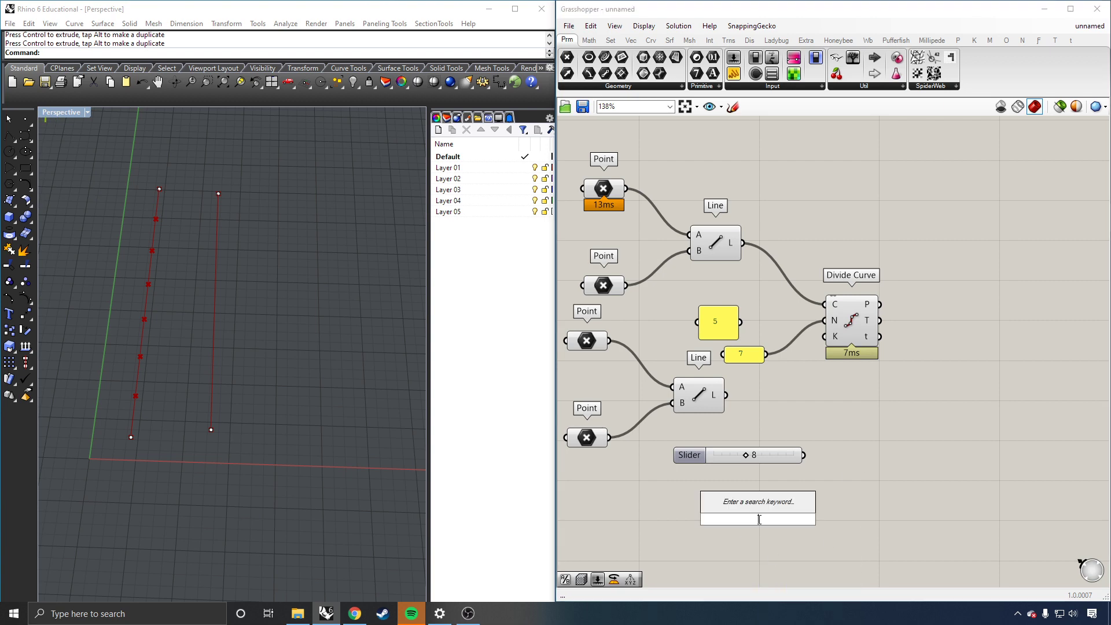
text(0)
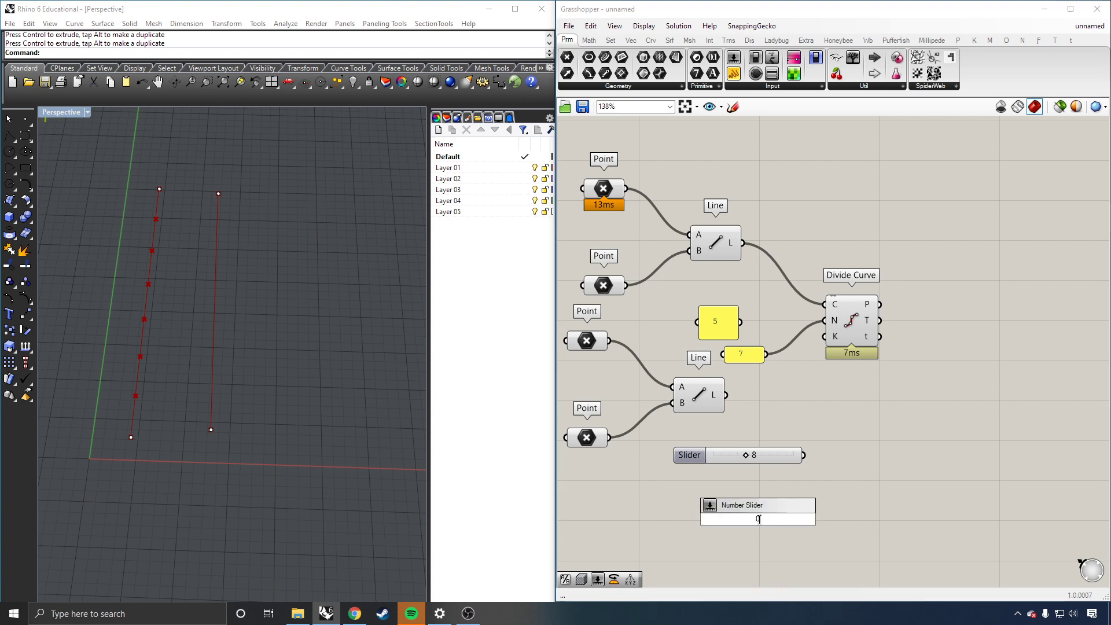
text(..50.00)
key(Return)
mouse_move(749, 522)
mouse_down()
mouse_move(739, 519)
mouse_move(814, 521)
mouse_move(738, 518)
mouse_up()
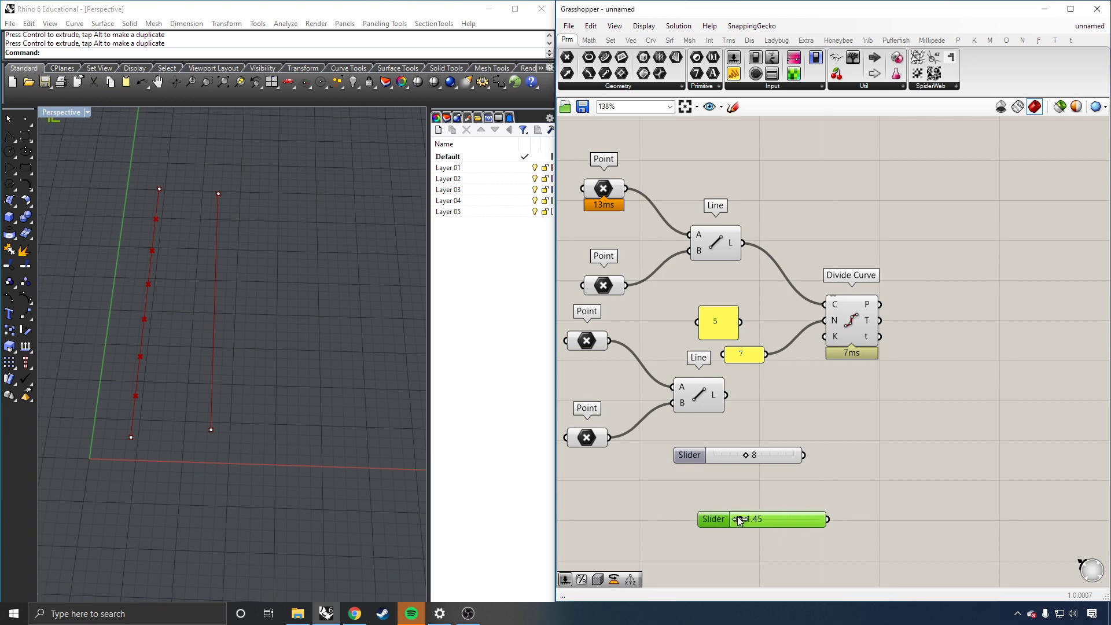
click(796, 529)
click(797, 525)
key(Delete)
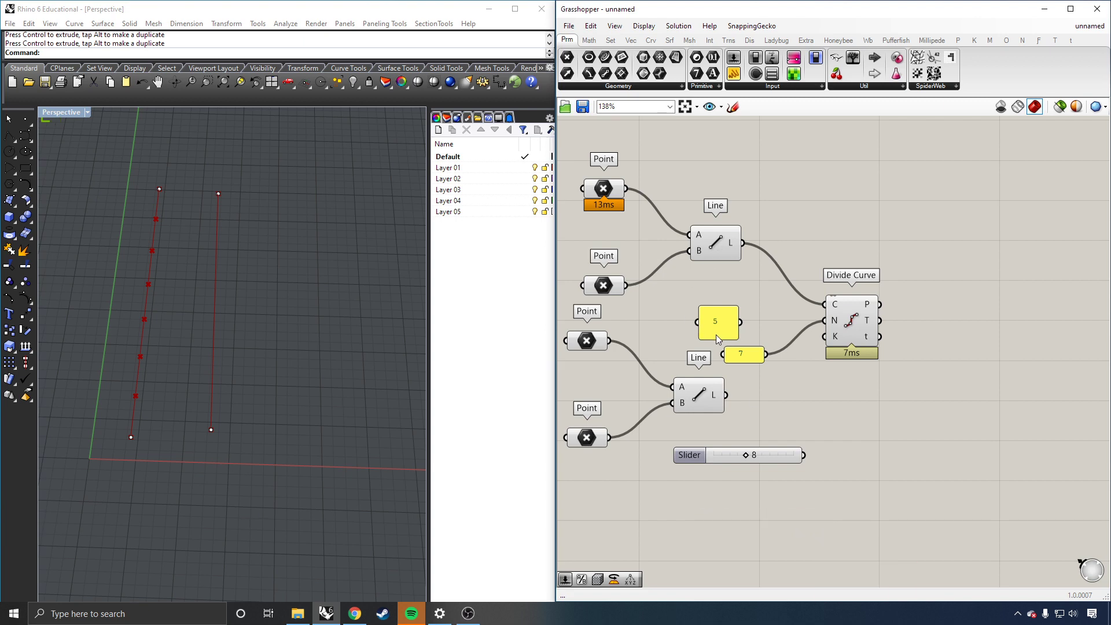
drag(697, 461, 718, 454)
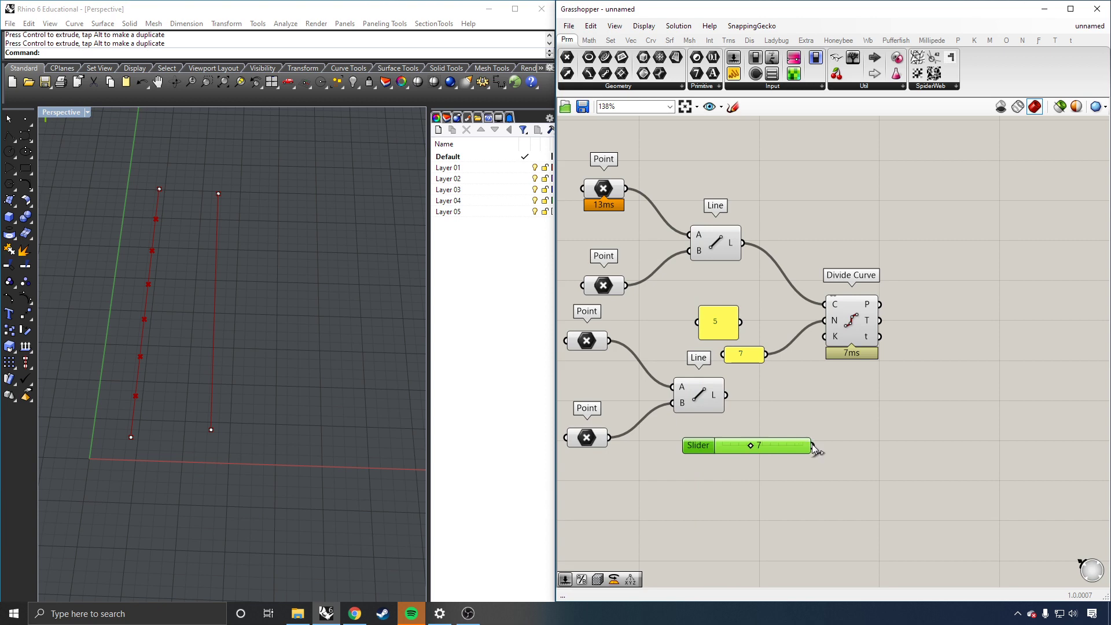
Step: Wire the Count slider into Divide Curve's N input and set it to 10
drag(812, 445, 812, 326)
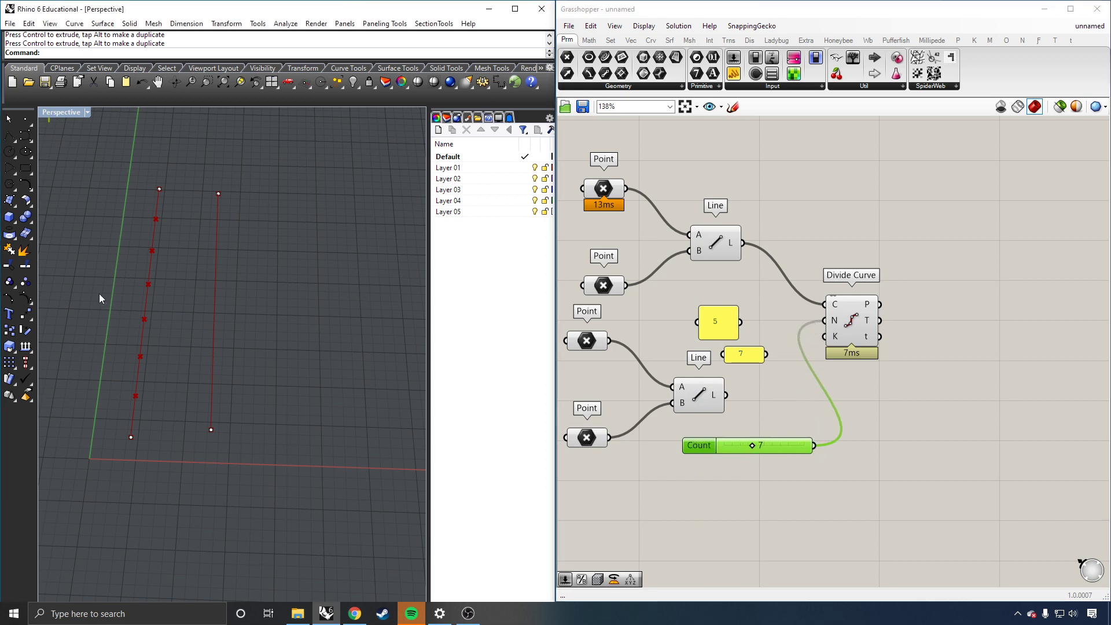
mouse_move(751, 445)
mouse_down()
mouse_move(768, 450)
mouse_move(734, 452)
mouse_move(787, 449)
mouse_move(756, 451)
mouse_up()
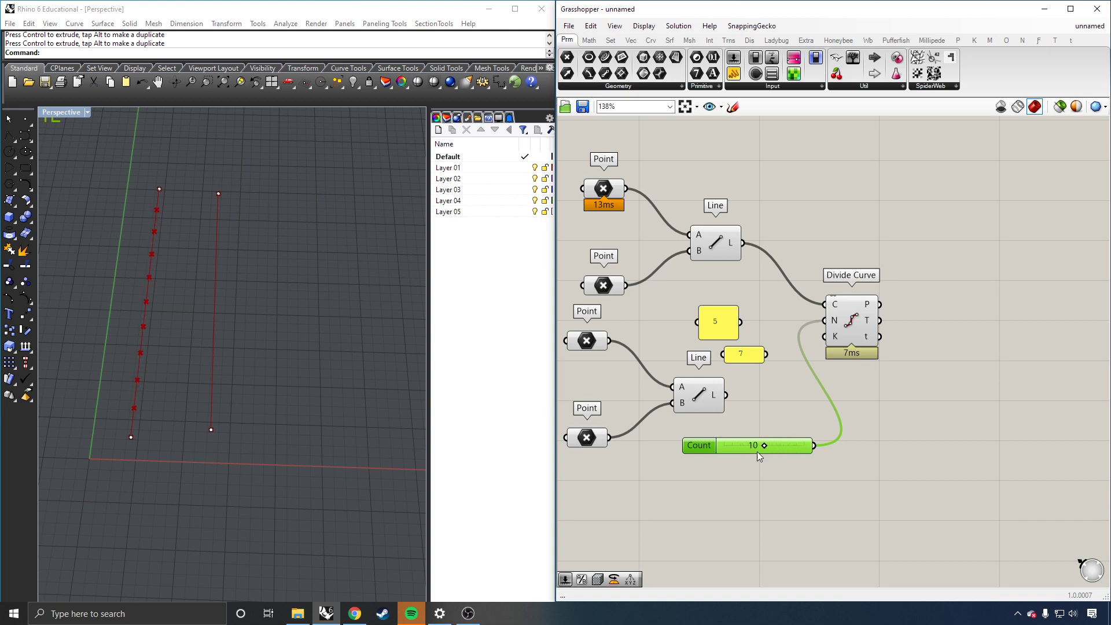
right_click(786, 545)
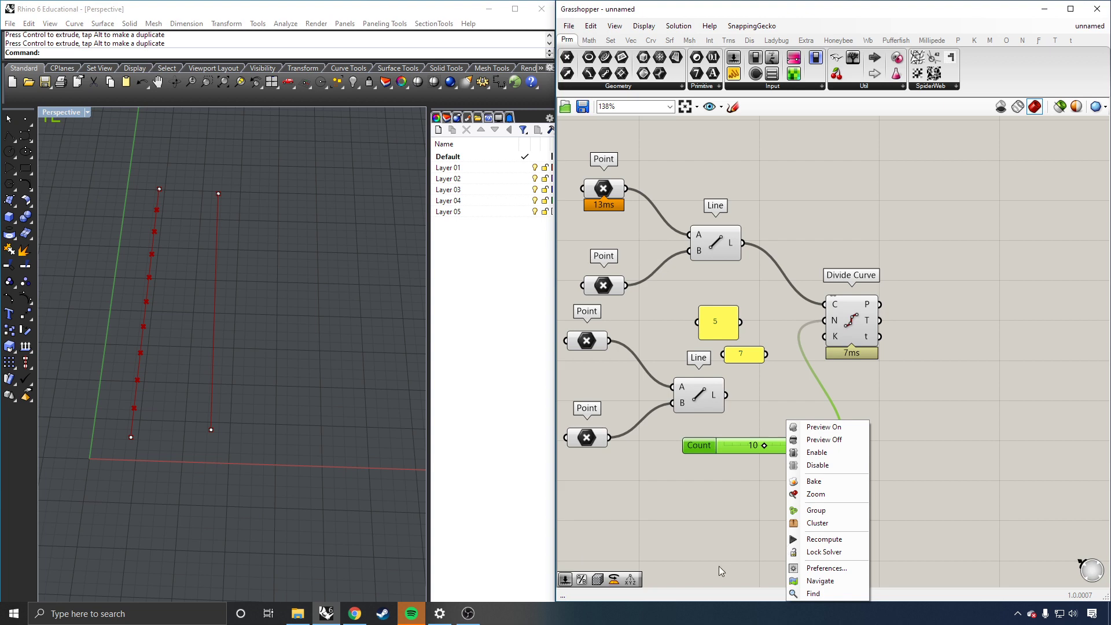
click(699, 520)
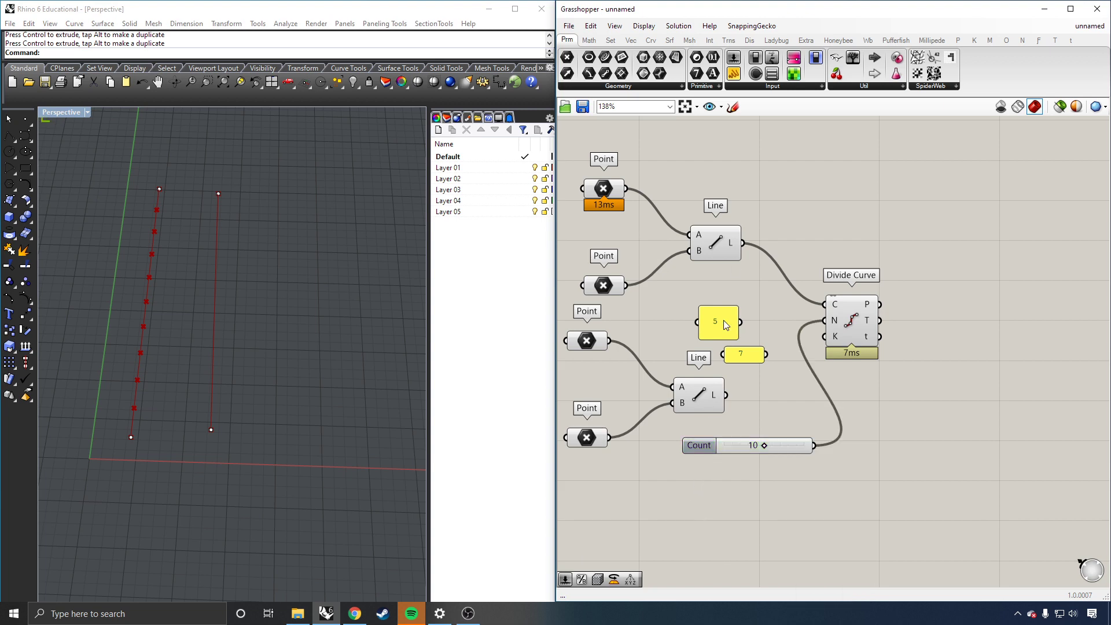
Step: Delete the 5 and 7 panels and place the Count slider beside Divide Curve
drag(733, 445, 766, 455)
click(792, 311)
drag(792, 315, 724, 359)
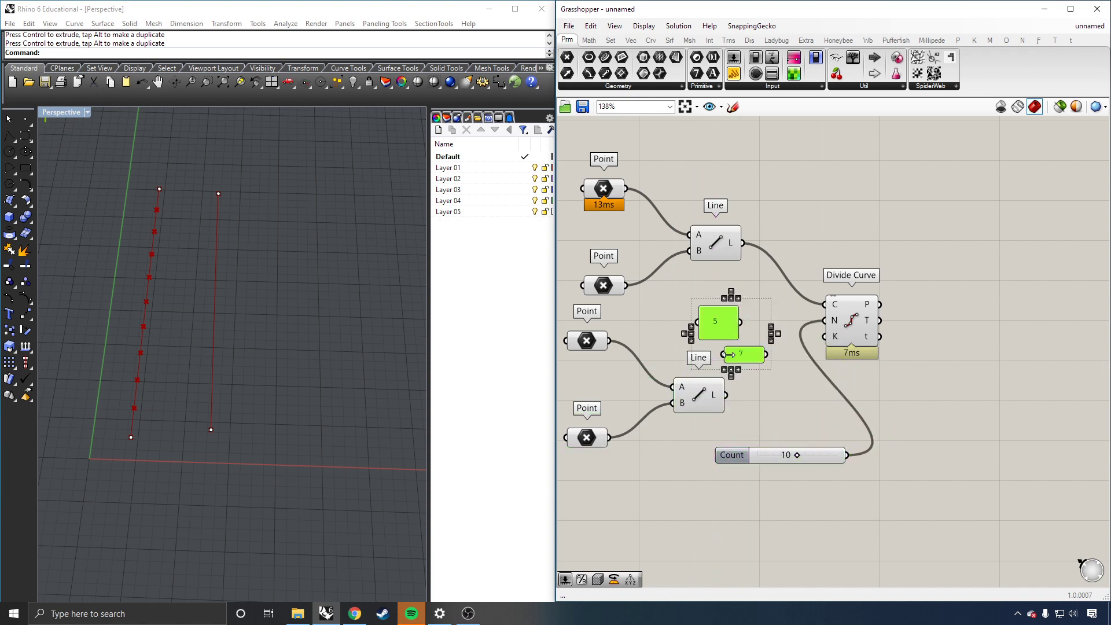
key(Delete)
drag(739, 447, 667, 312)
click(536, 99)
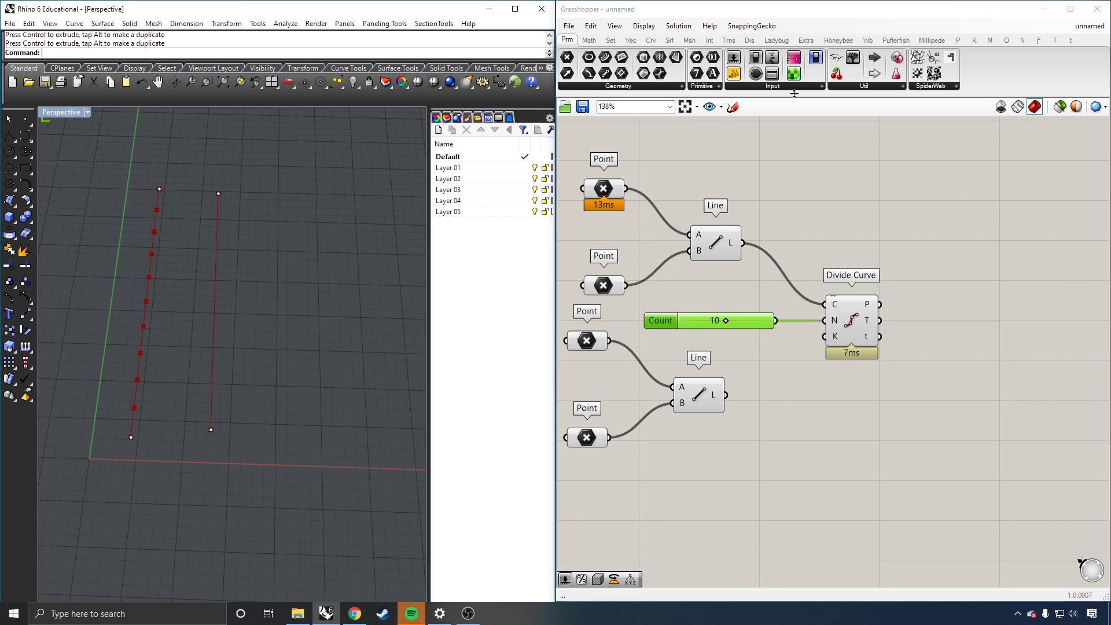
Step: Align the lower Points and Line components with the upper ones and check which line each draws
scroll(862, 363, down, 2)
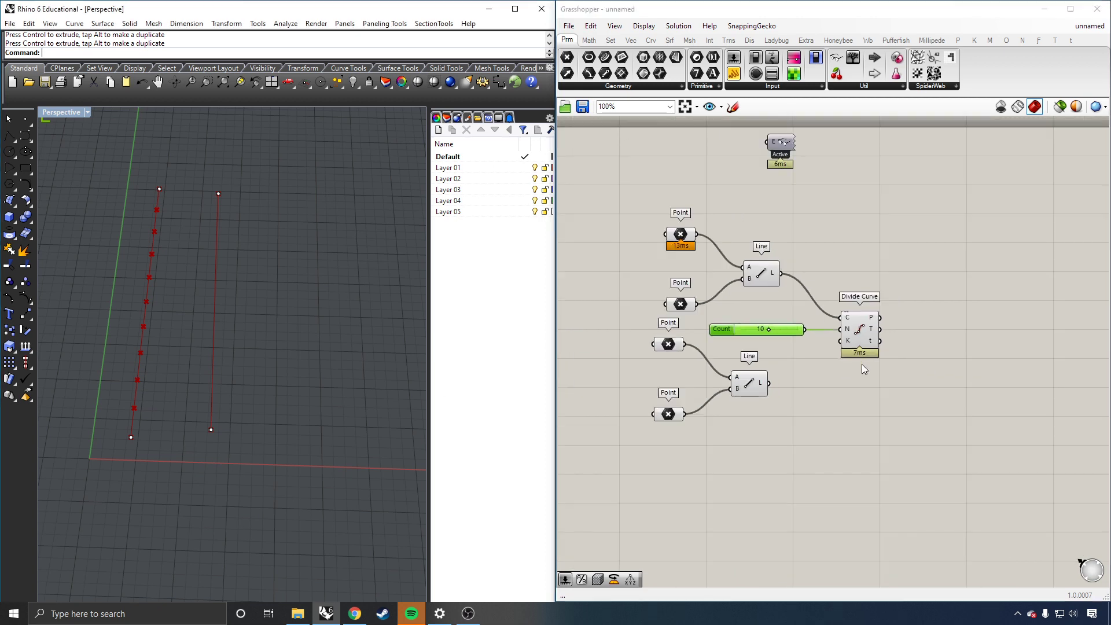
drag(625, 354, 667, 351)
click(863, 470)
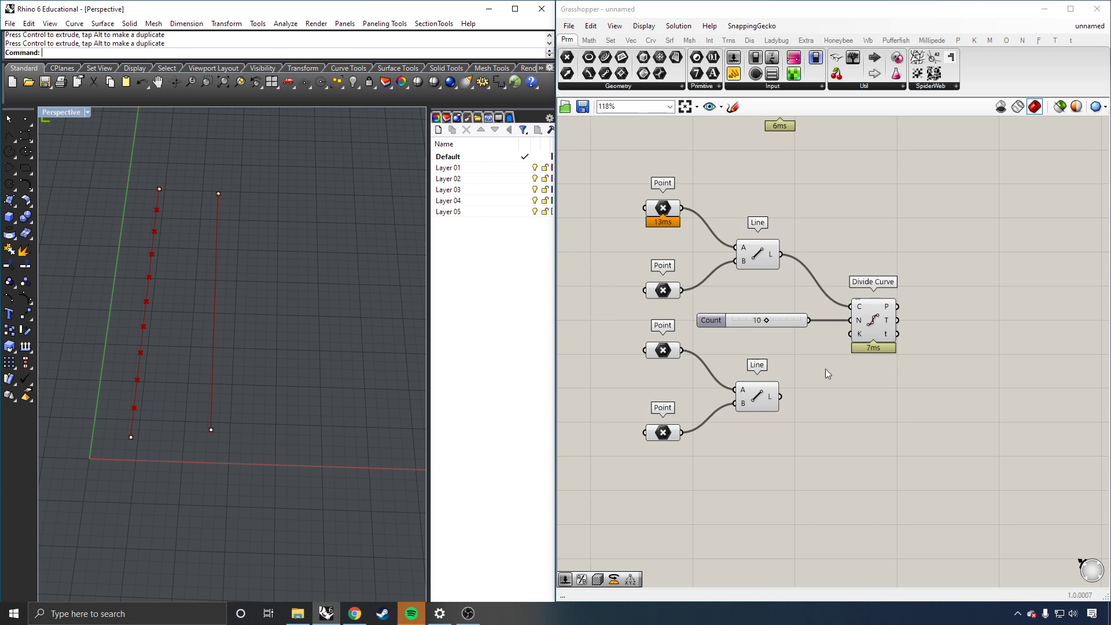
click(760, 259)
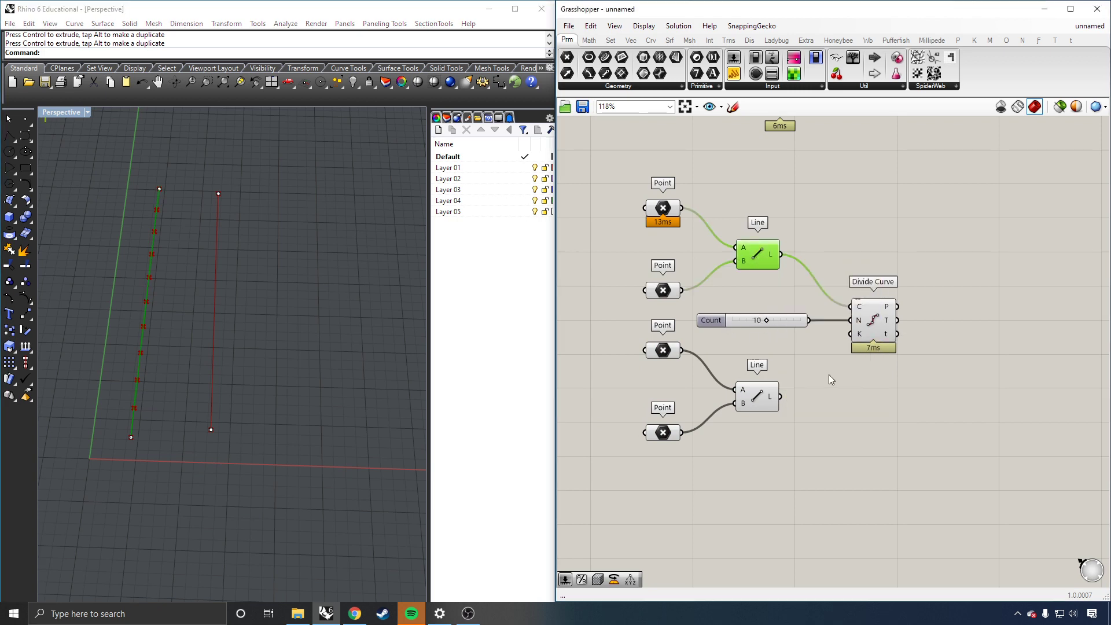
click(759, 397)
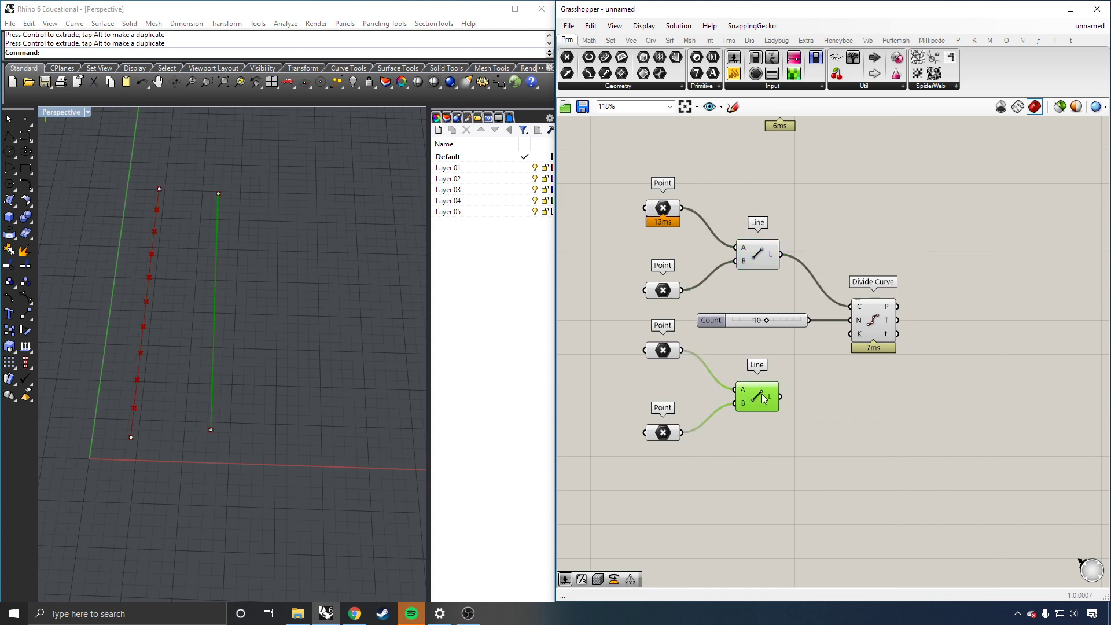
Step: Duplicate the Count slider and Divide Curve, and feed the lower Line into the copy's C input
drag(927, 284, 796, 339)
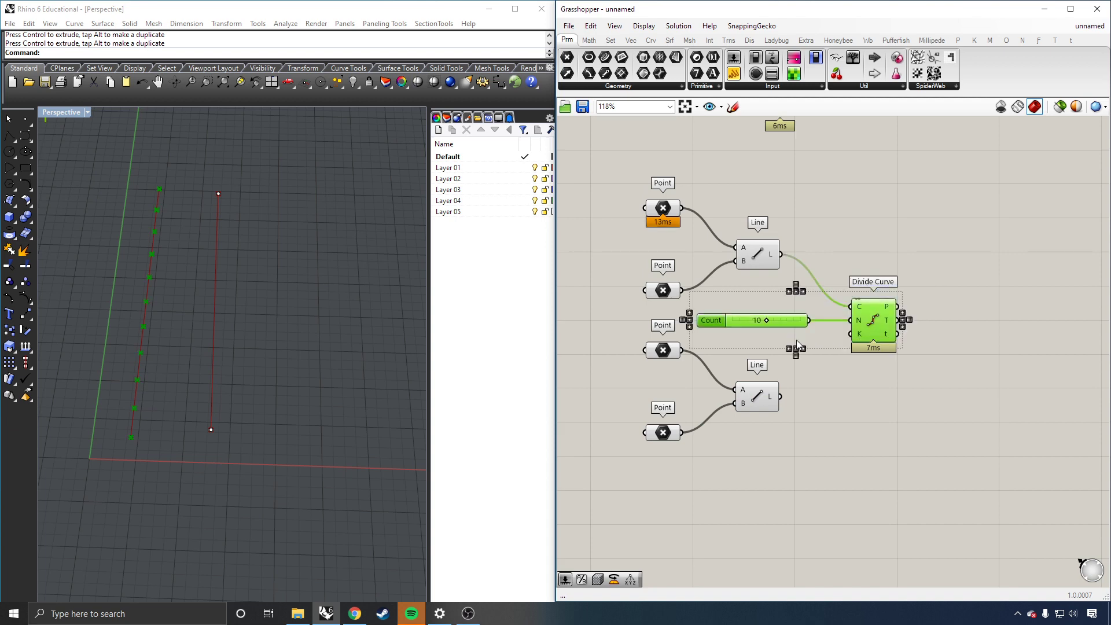
alt+drag(871, 316, 915, 429)
drag(781, 396, 896, 419)
click(944, 354)
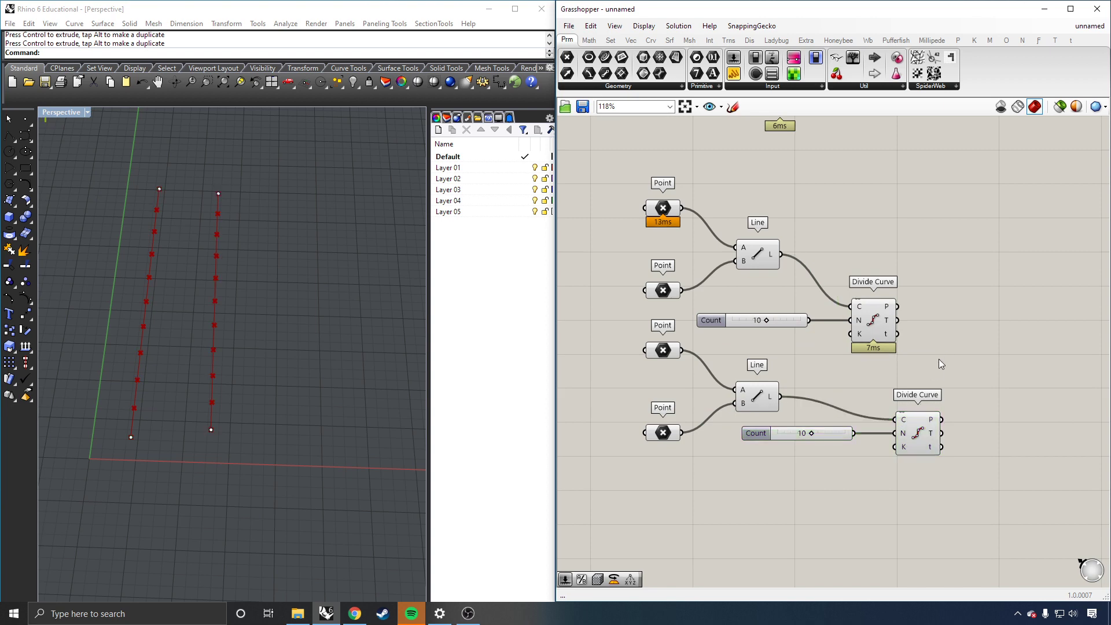
mouse_move(766, 320)
mouse_down()
mouse_move(755, 318)
mouse_move(782, 321)
mouse_move(766, 331)
mouse_up()
drag(983, 376, 829, 470)
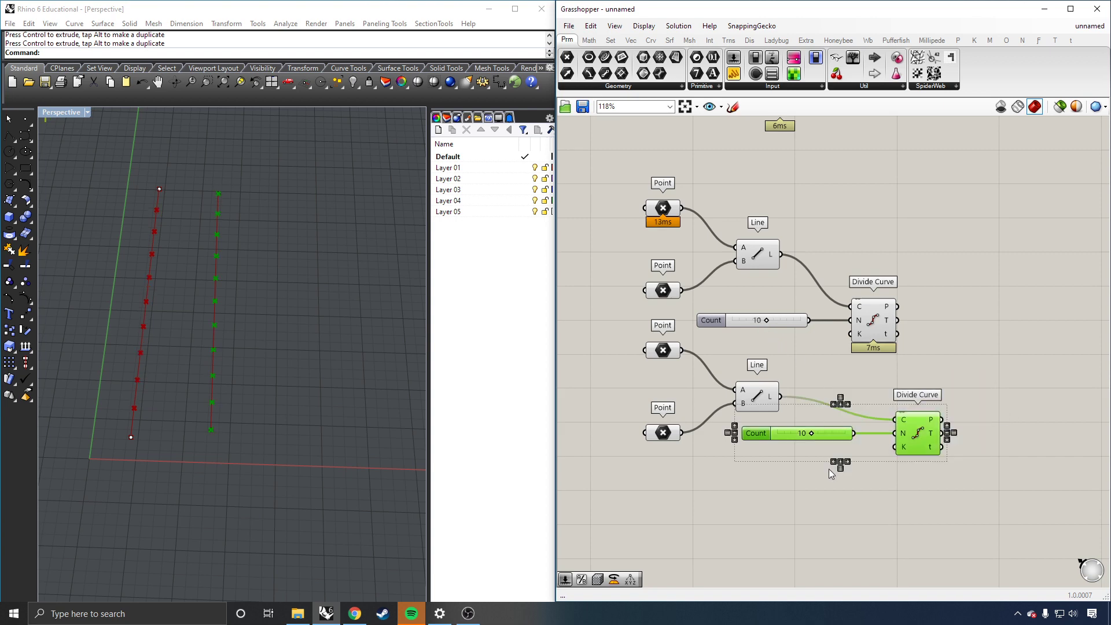
Step: Delete the duplicate slider and Divide Curve, and wire the lower Line's L into the original Divide Curve's C
key(Delete)
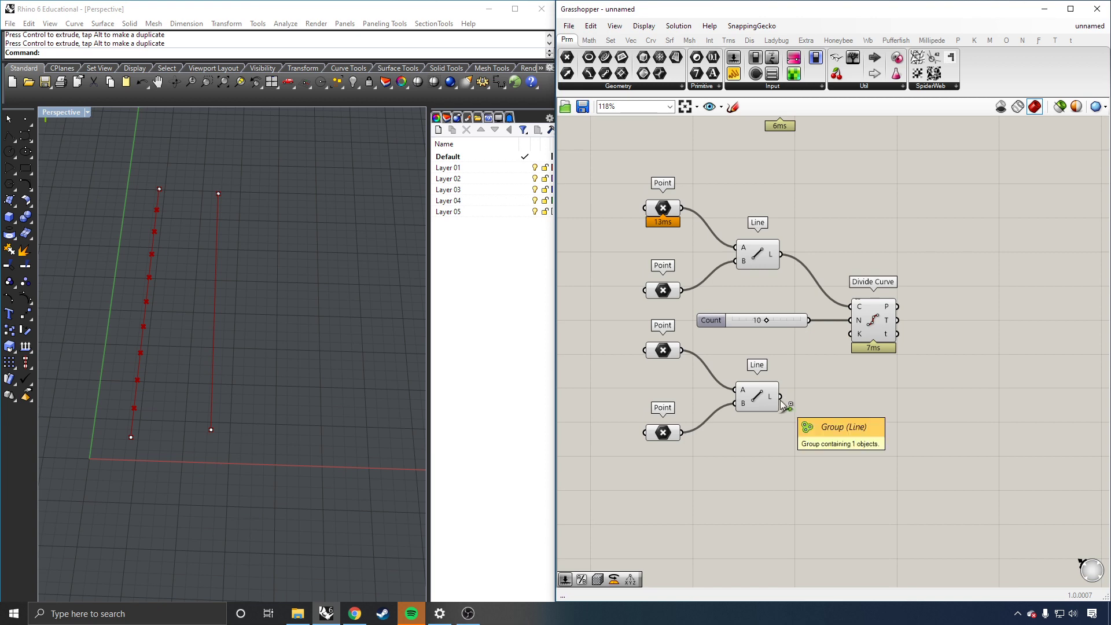
drag(780, 396, 848, 309)
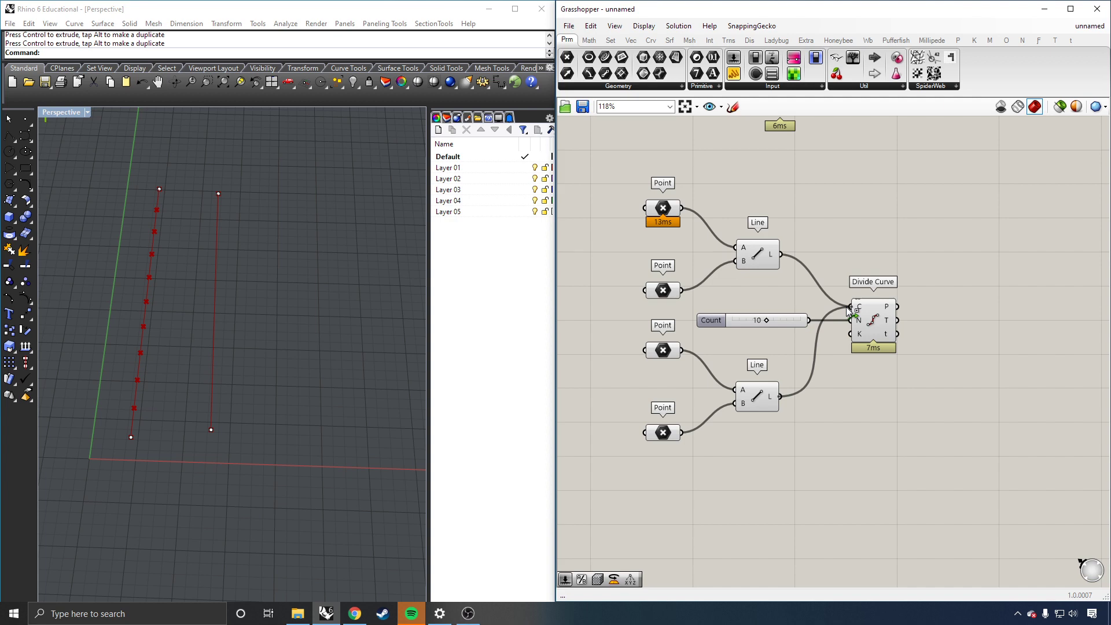
shift+drag(846, 307, 847, 307)
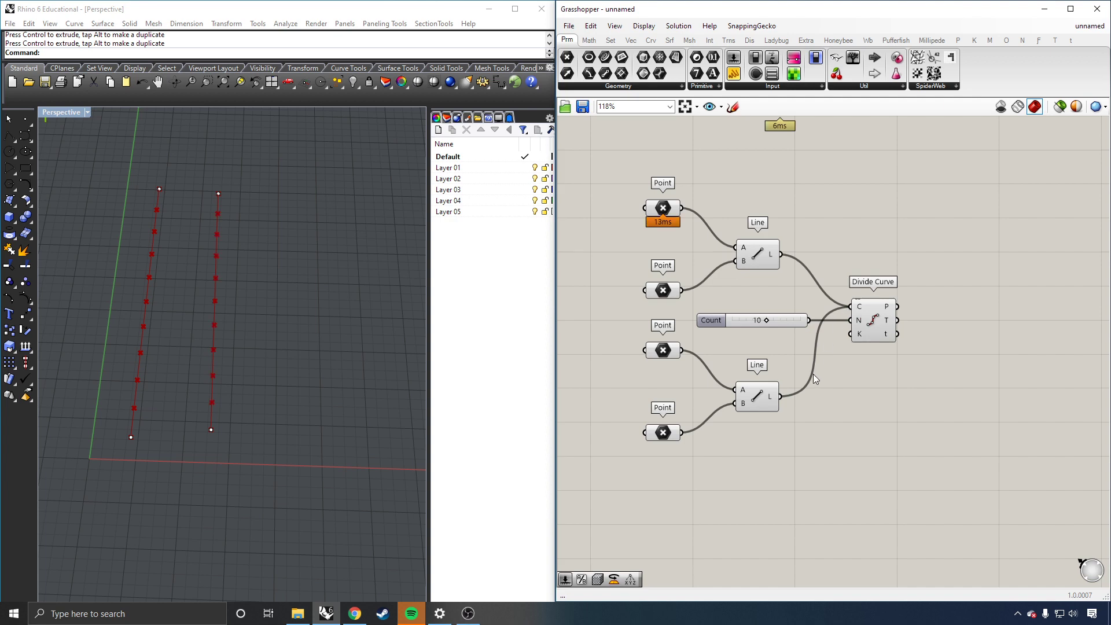
click(860, 315)
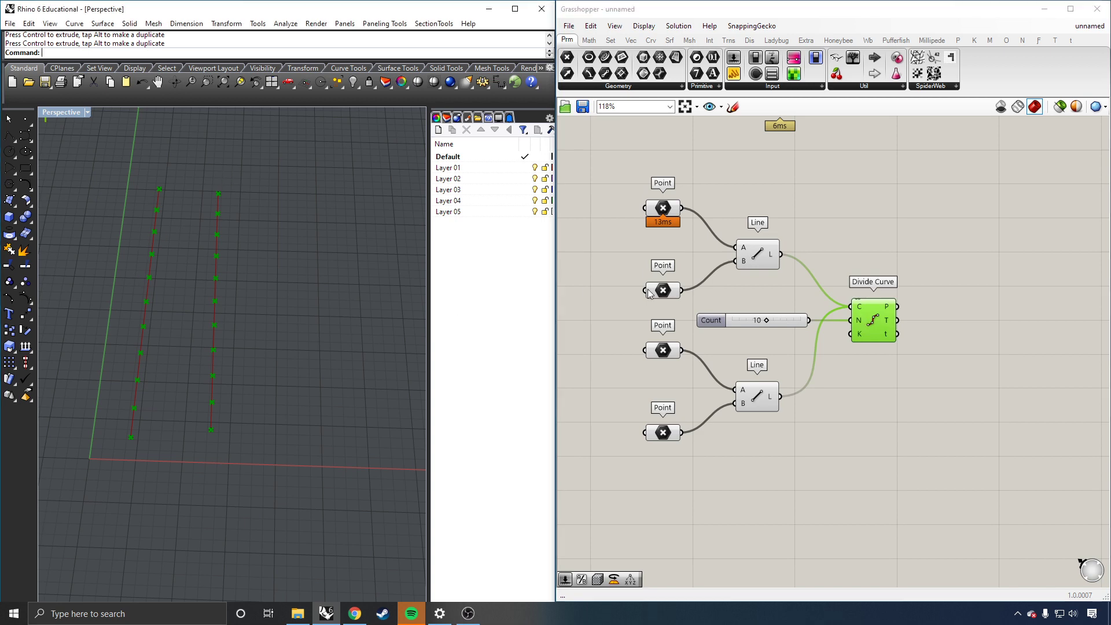
Step: Adjust the shared division count and place a Panel to the right of Divide Curve
drag(764, 318, 751, 315)
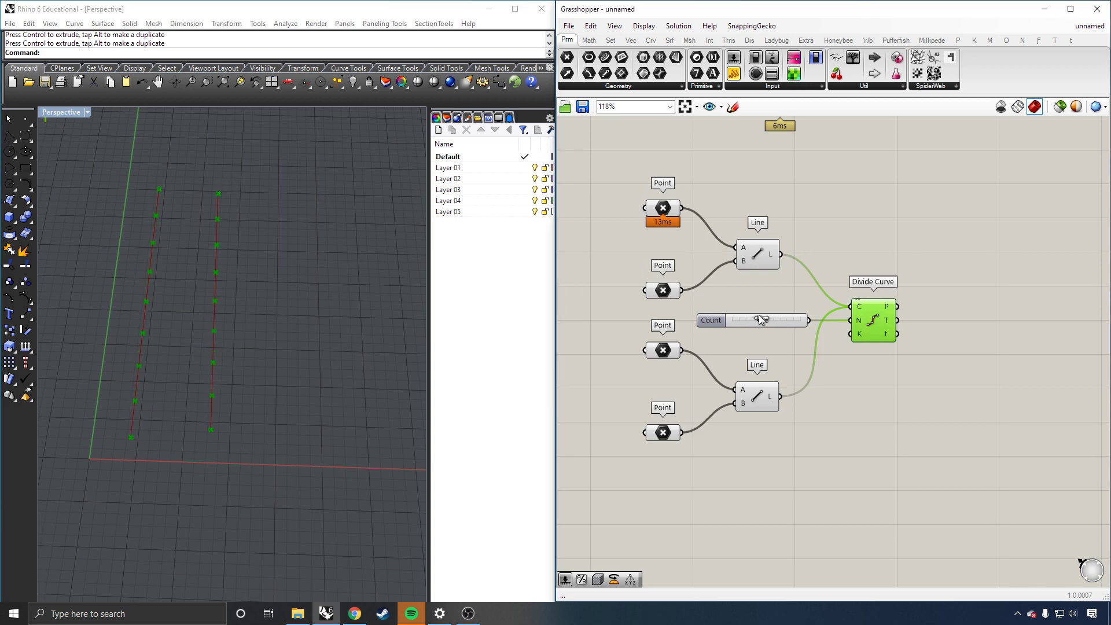
double_click(893, 404)
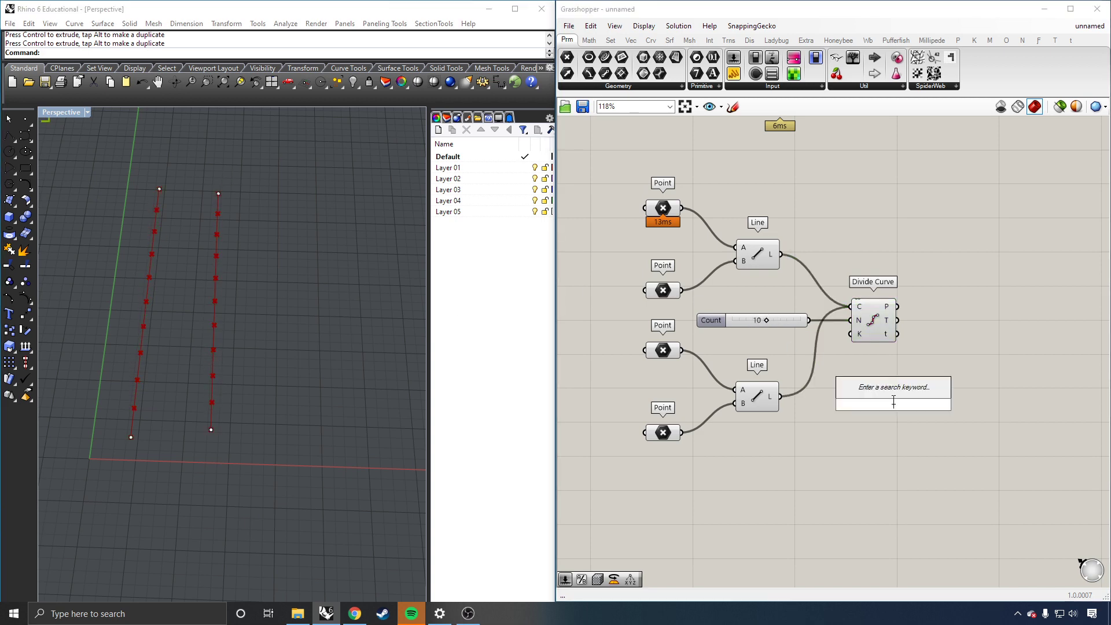
text(pa)
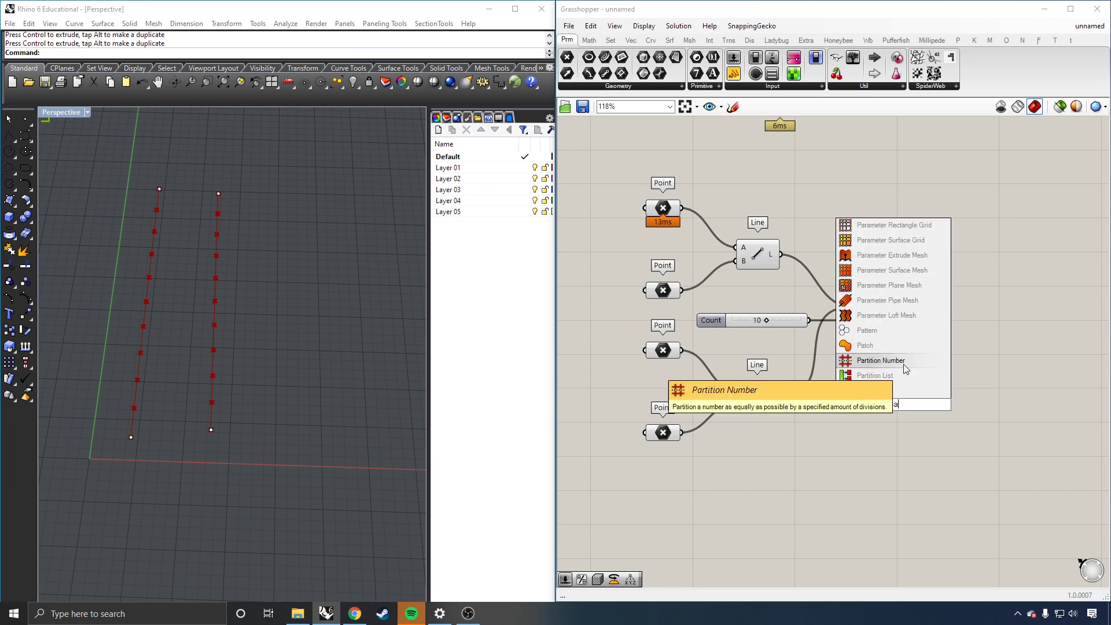
text(n)
click(885, 358)
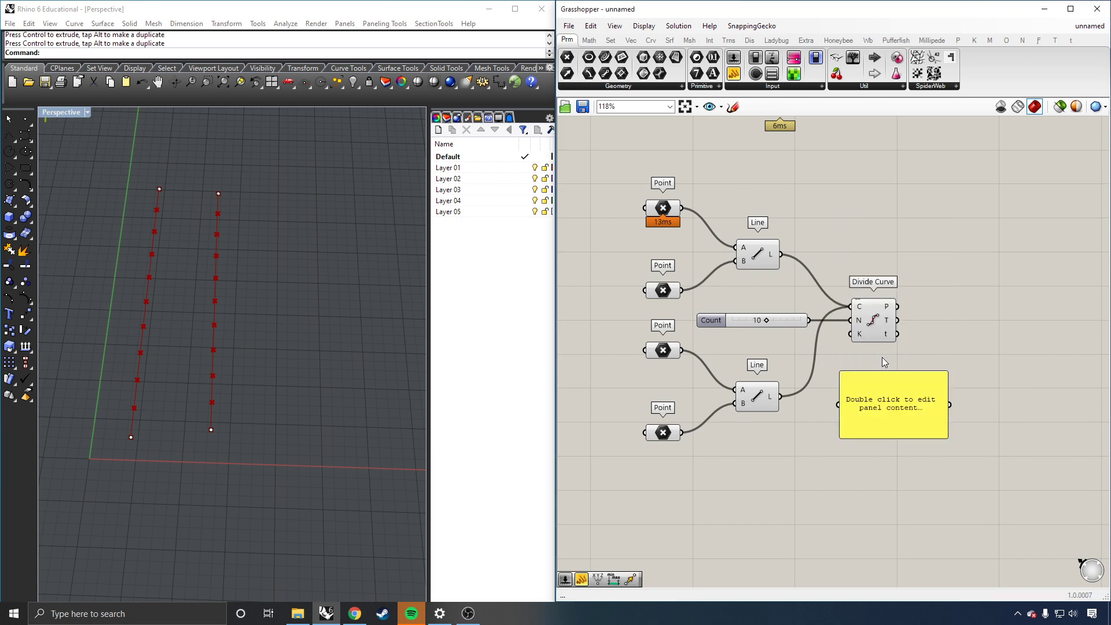
drag(894, 379, 988, 213)
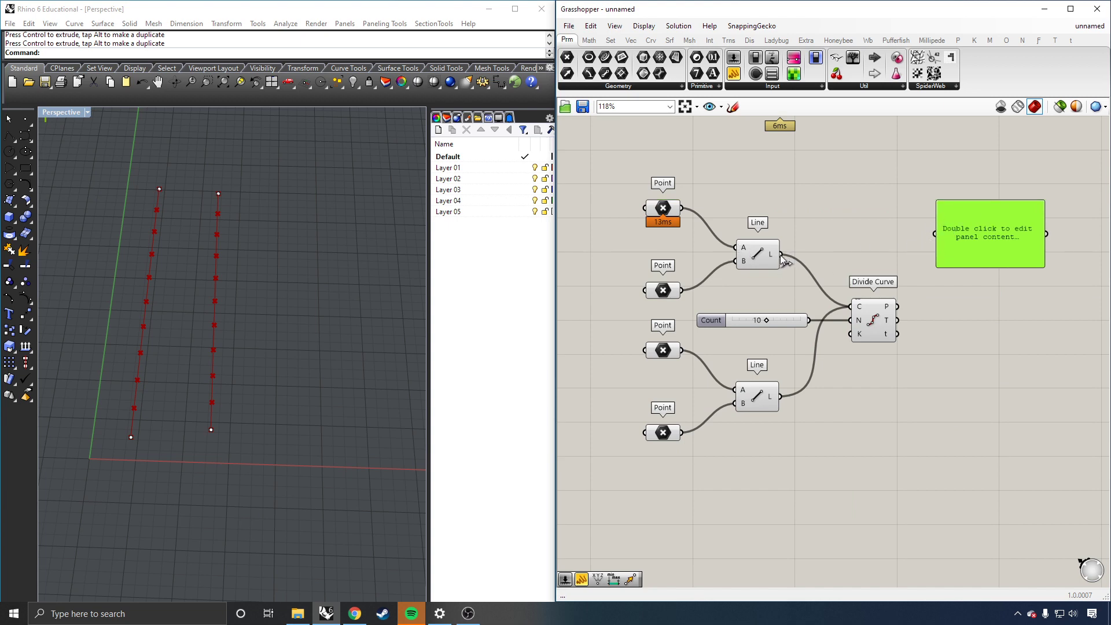
Step: Wire Divide Curve's P output into the panel and enlarge it so each point fits one row
drag(780, 254, 934, 233)
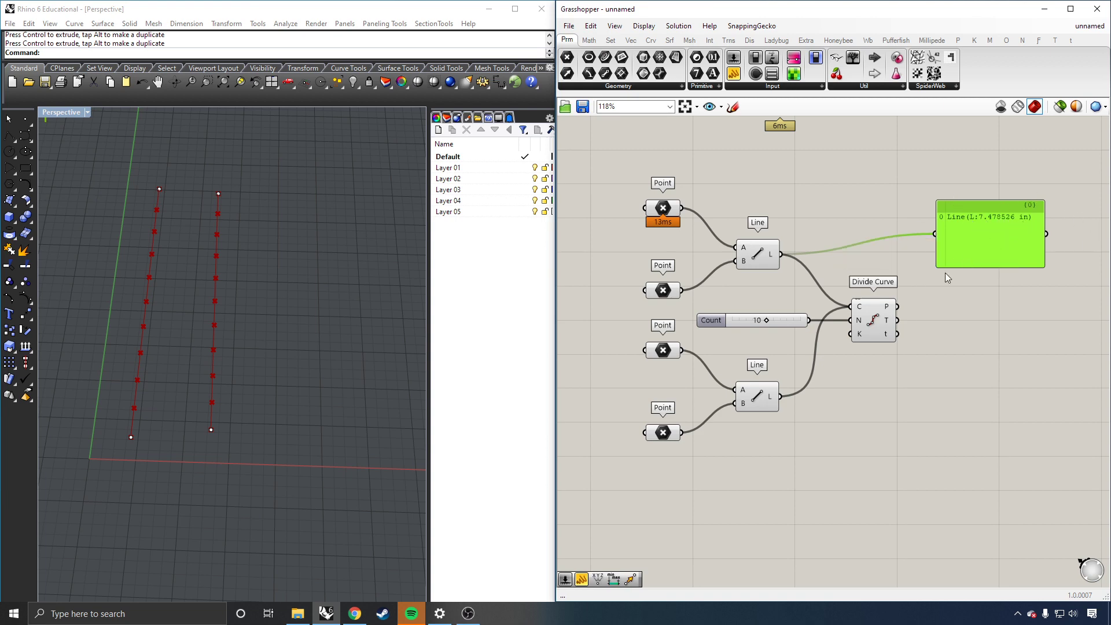
drag(681, 290, 931, 230)
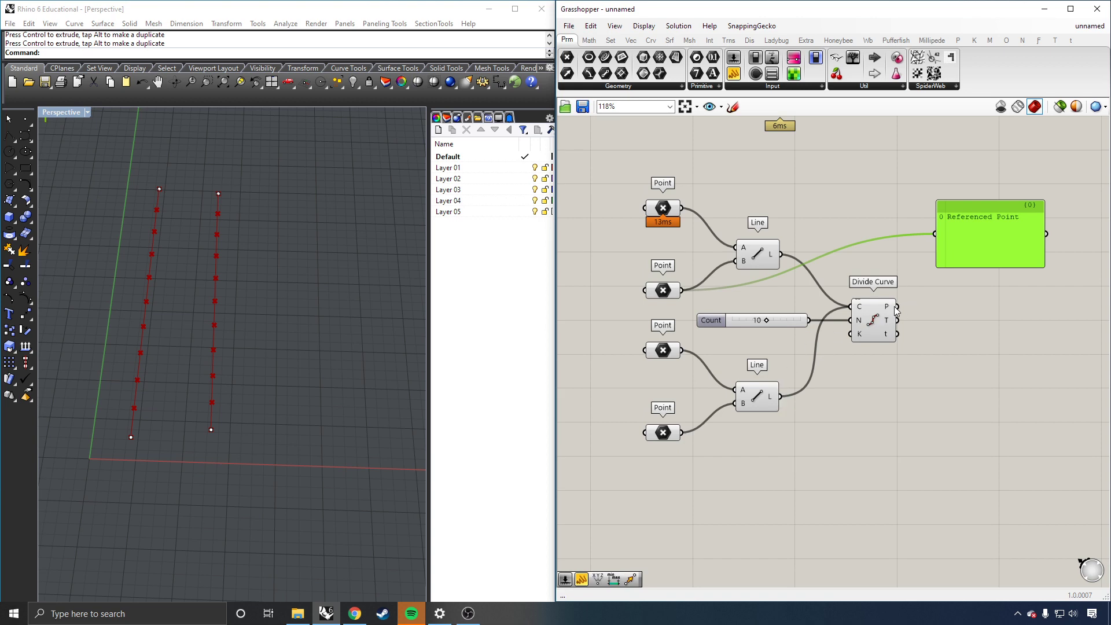
mouse_move(889, 308)
drag(889, 307, 929, 237)
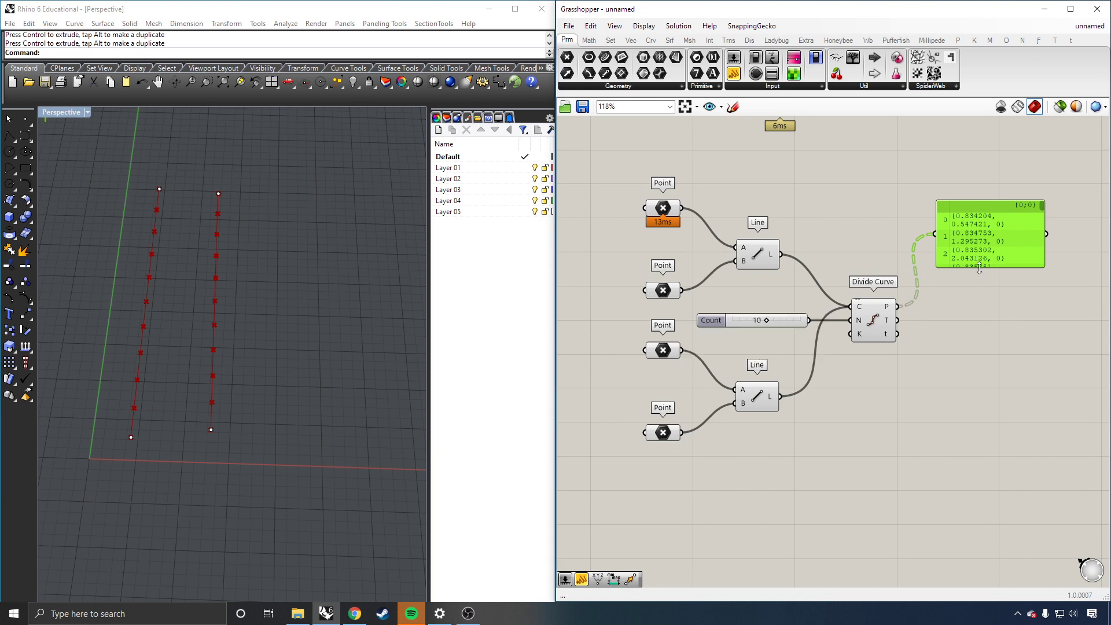
drag(979, 269, 992, 380)
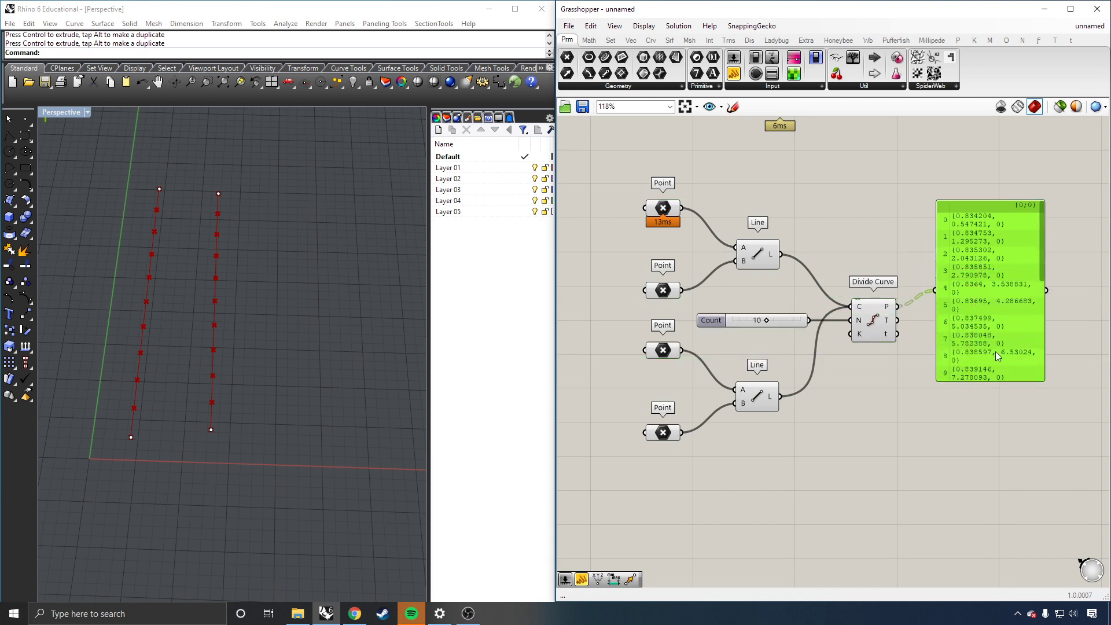
drag(1044, 322, 1103, 318)
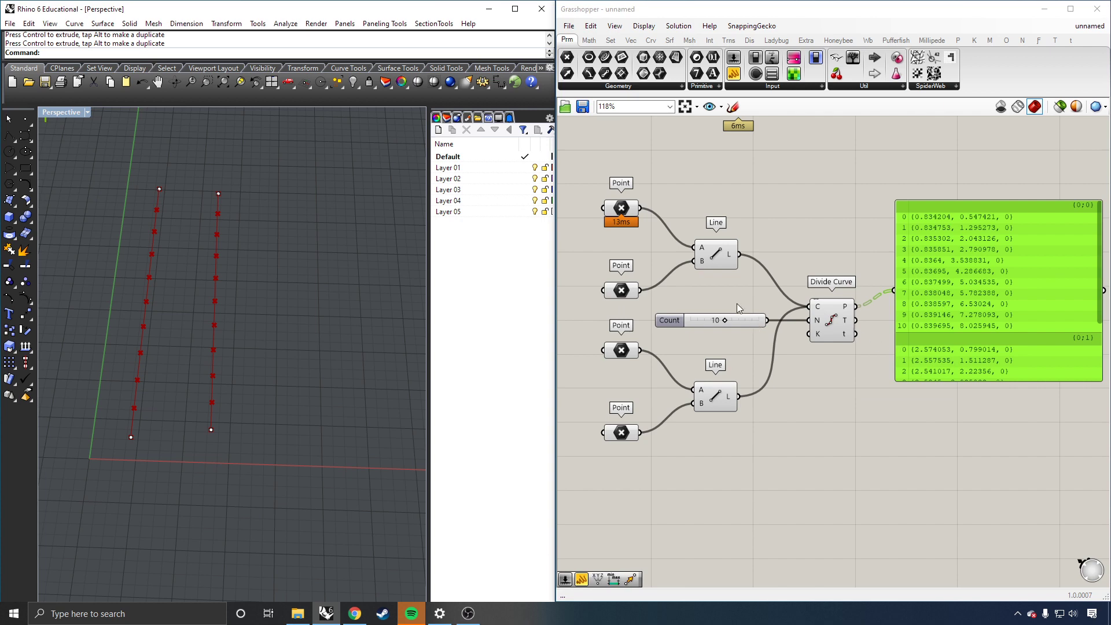
Step: Set the Count slider to 6 and rewire the second line into Divide Curve, giving seven points per branch
key(super)
key(super)
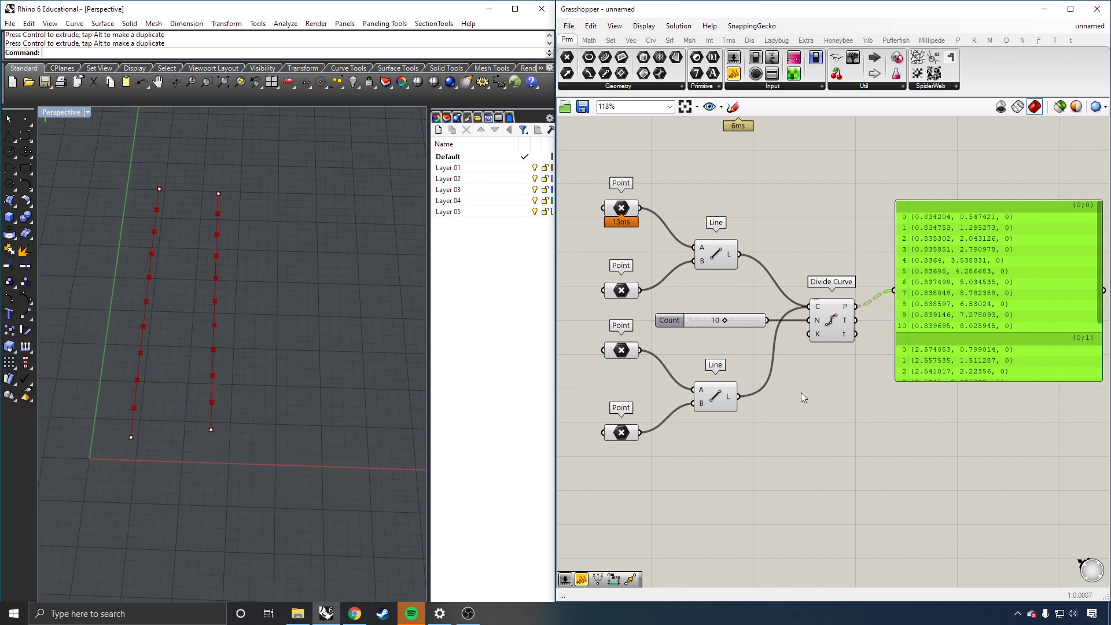
drag(739, 396, 808, 312)
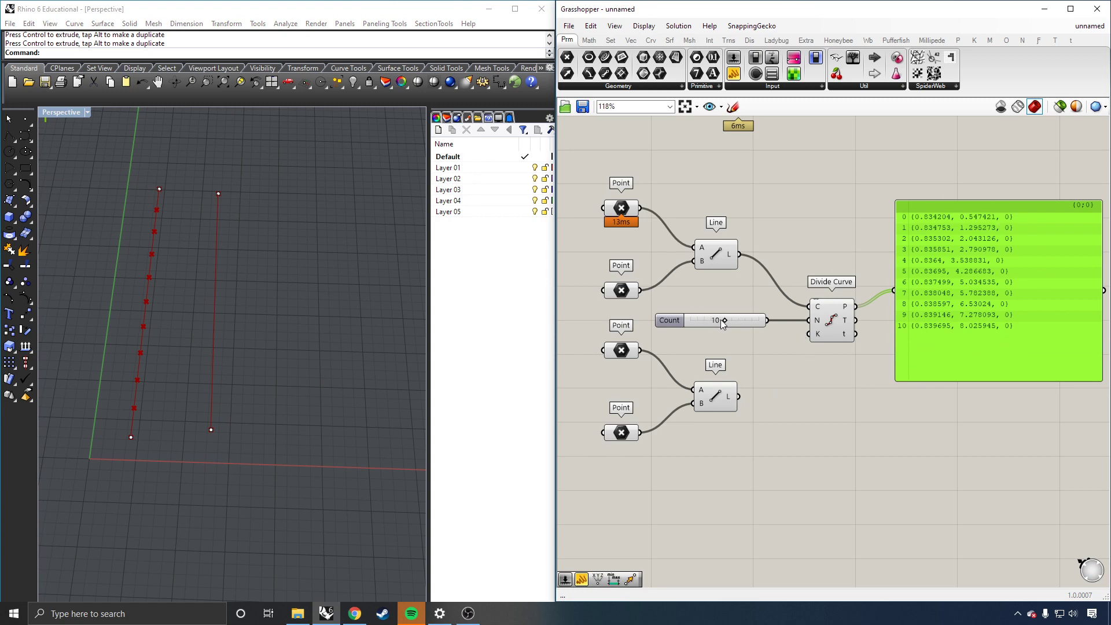
drag(725, 320, 723, 319)
click(723, 325)
drag(722, 324, 707, 321)
click(796, 385)
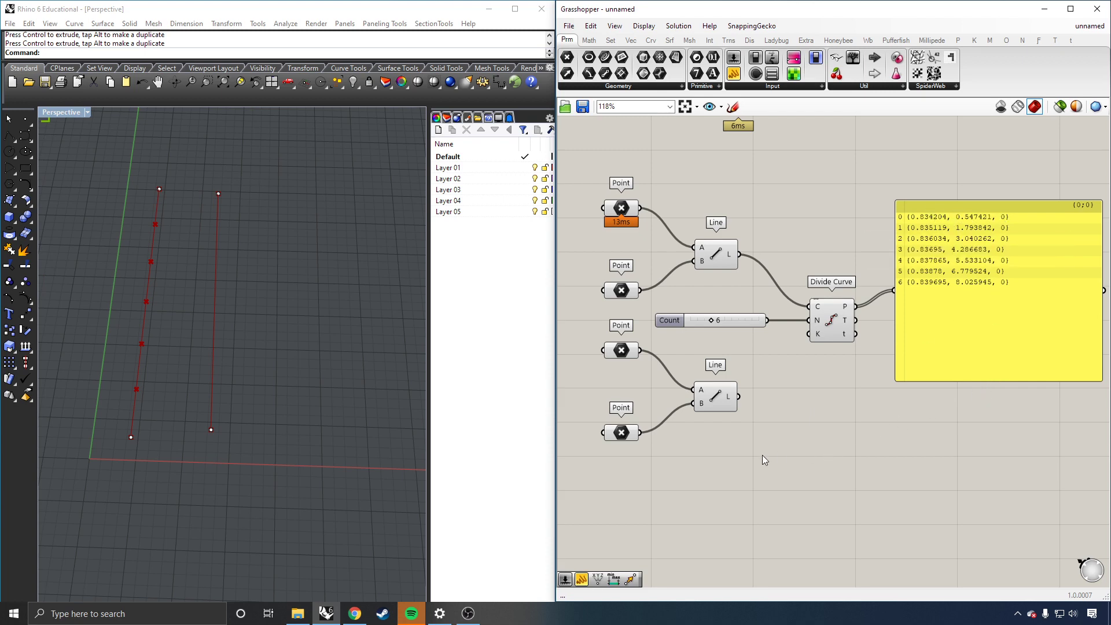
shift+drag(739, 396, 810, 307)
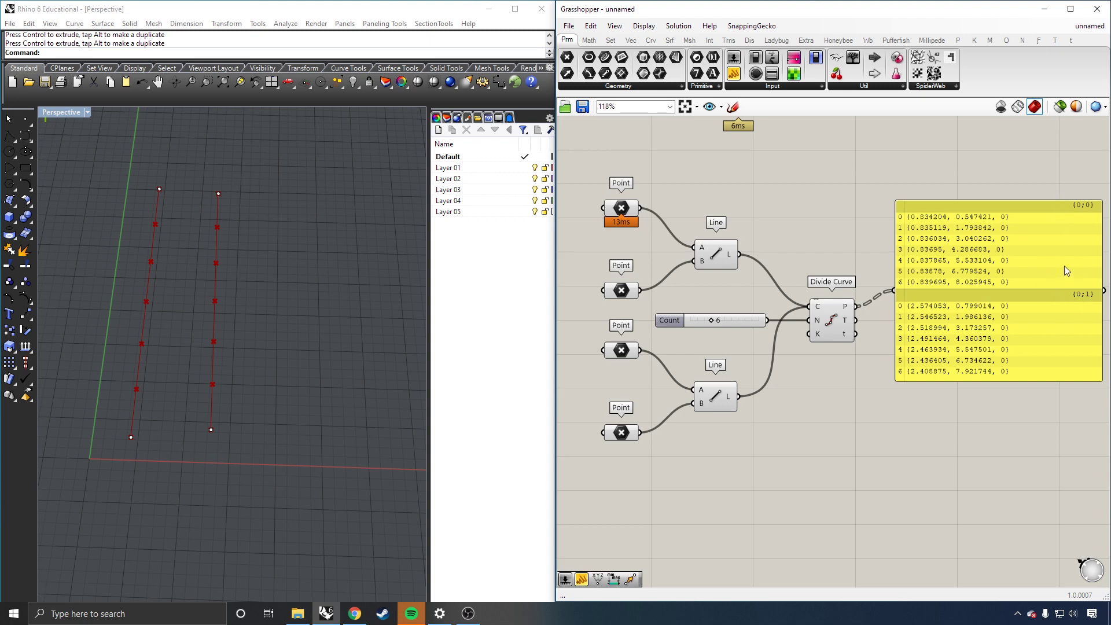
scroll(891, 314, down, 3)
Step: Delete and restore the coordinates panel, then move it to the upper right of the canvas
scroll(894, 299, up, 2)
click(957, 321)
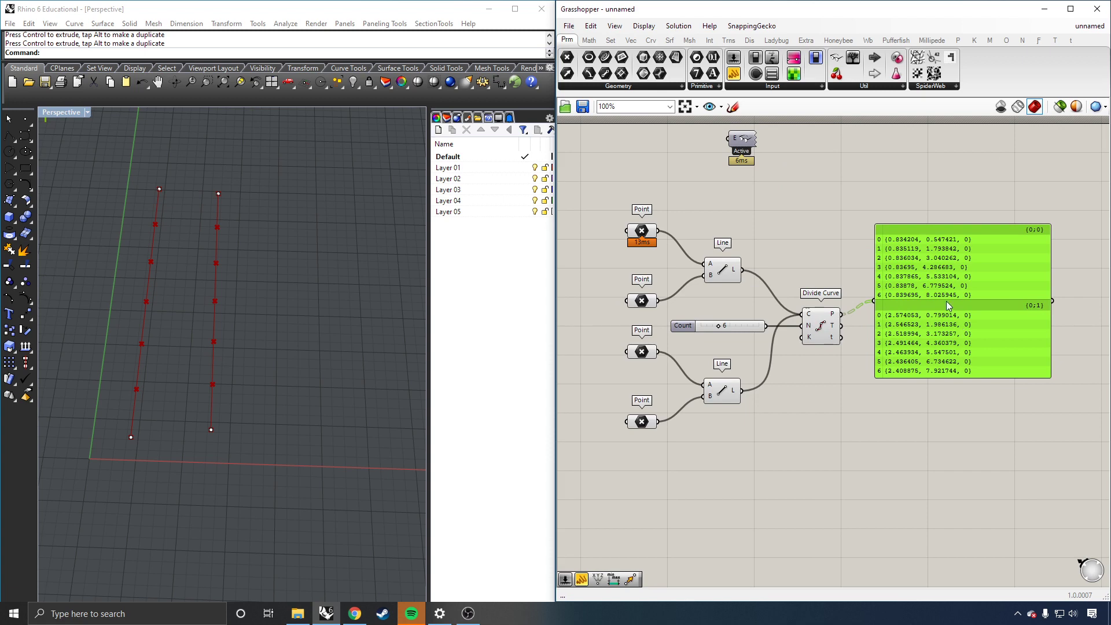
key(Delete)
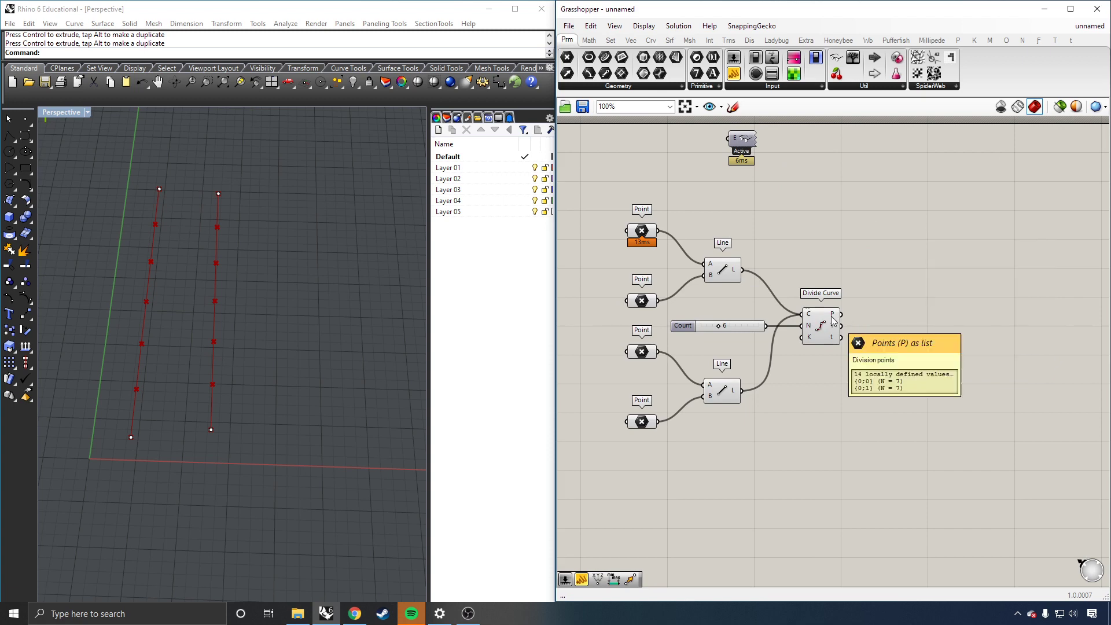
key(ctrl+z)
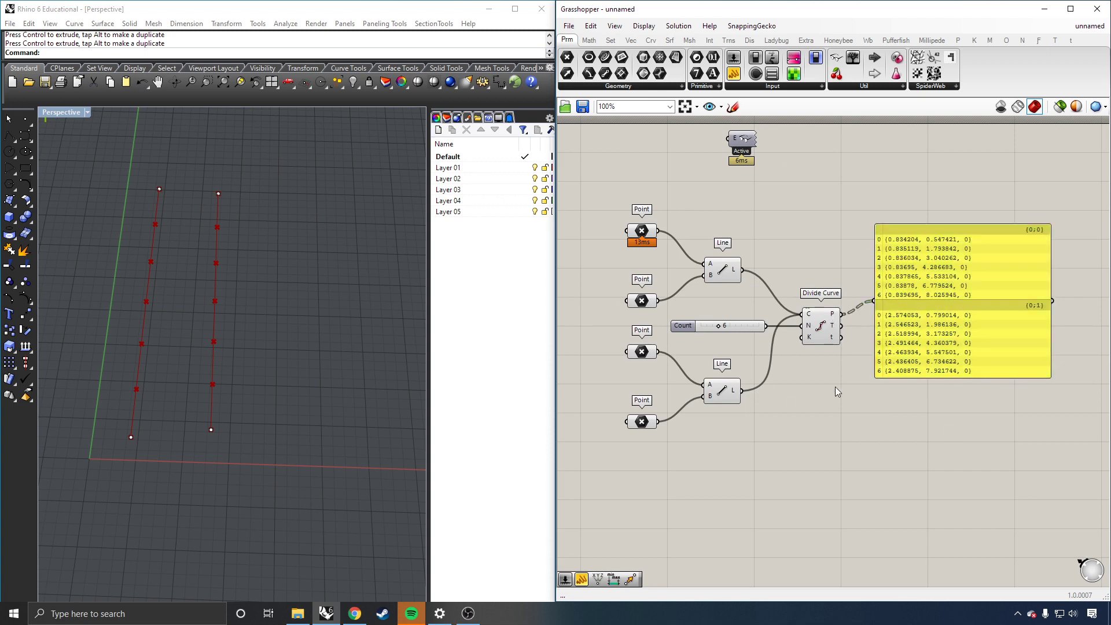
click(945, 331)
drag(945, 331, 937, 228)
click(853, 397)
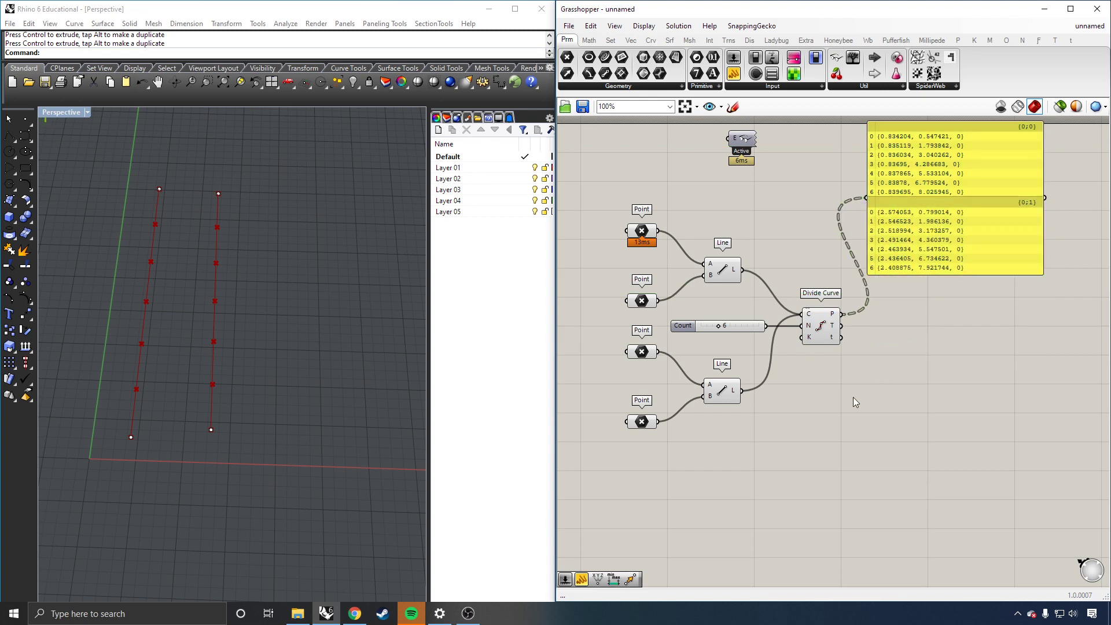
scroll(832, 378, down, 2)
scroll(832, 378, up, 3)
scroll(886, 357, down, 1)
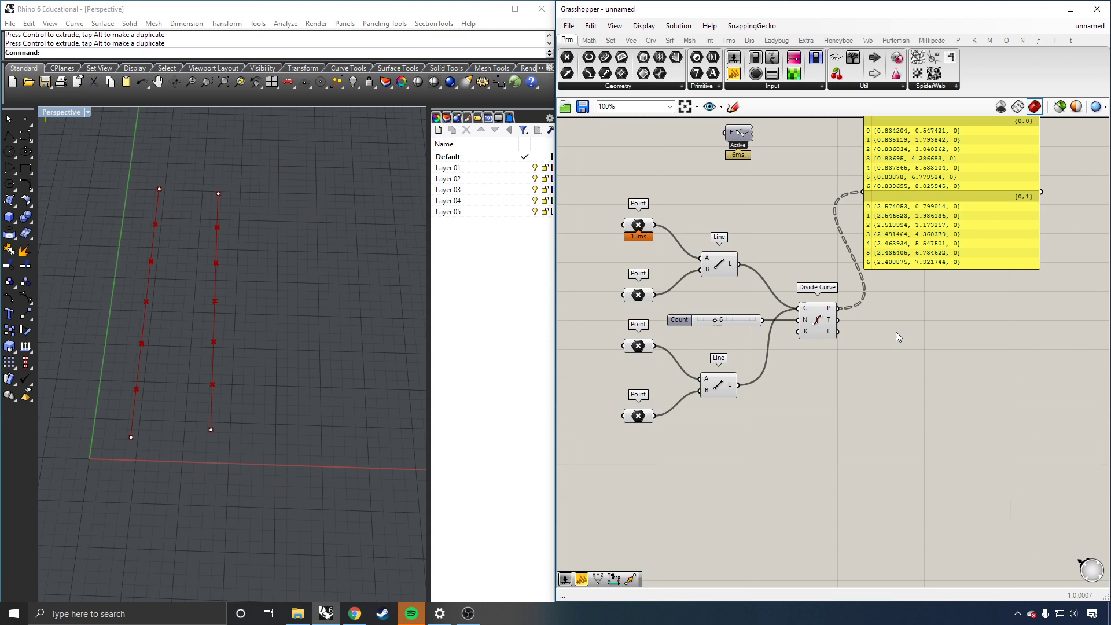
Step: Bake the 14 division points from Divide Curve's P output onto Layer 02 in Rhino
click(830, 313)
right_click(832, 314)
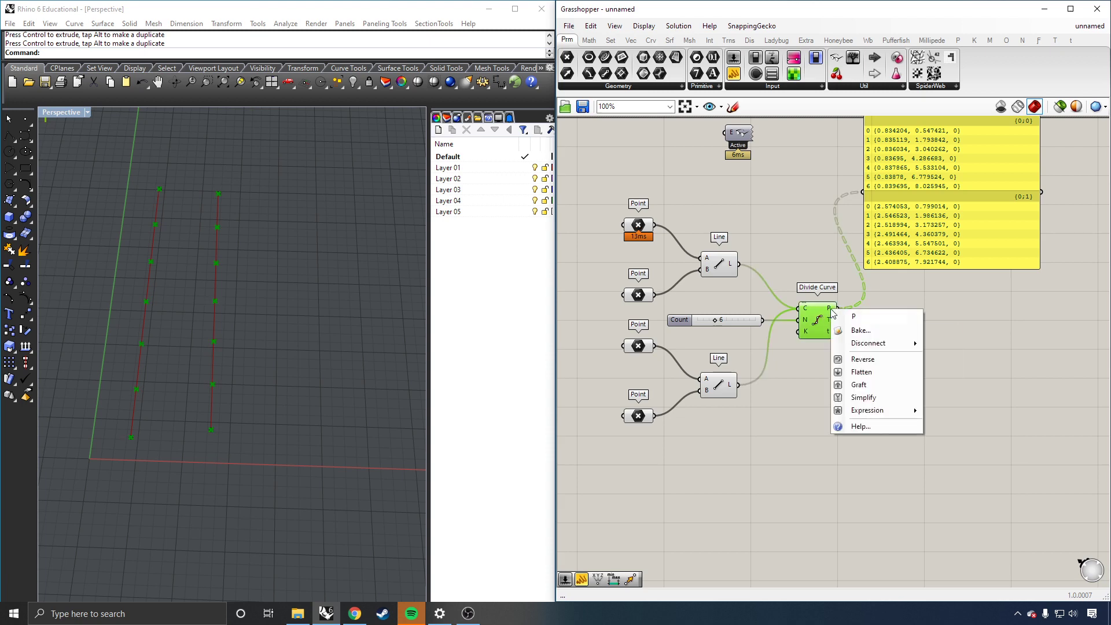
click(861, 331)
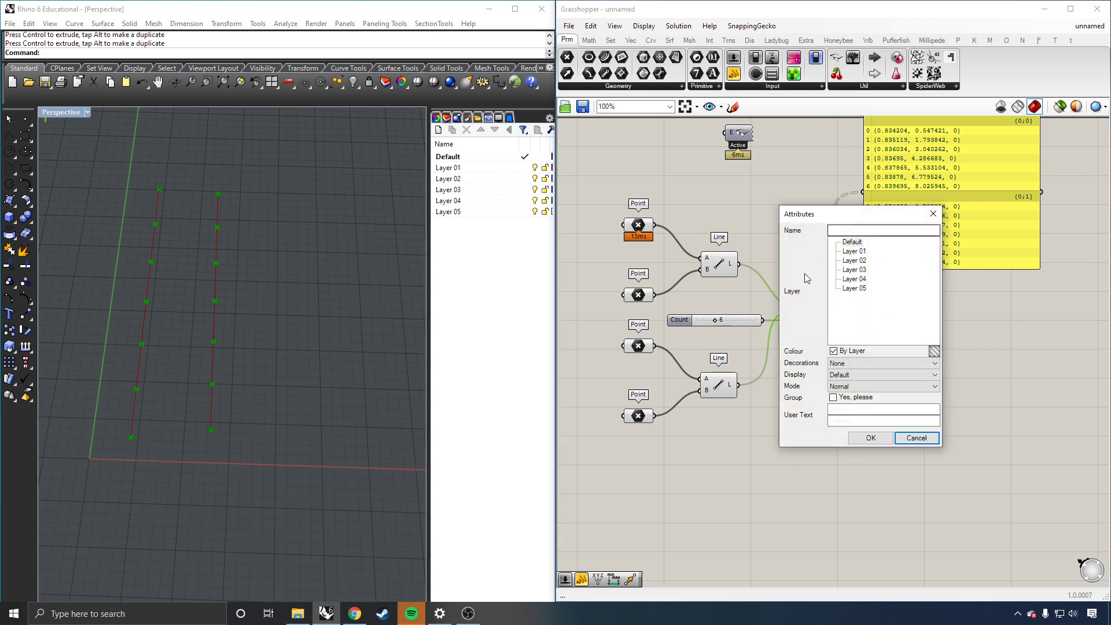
drag(902, 215, 958, 215)
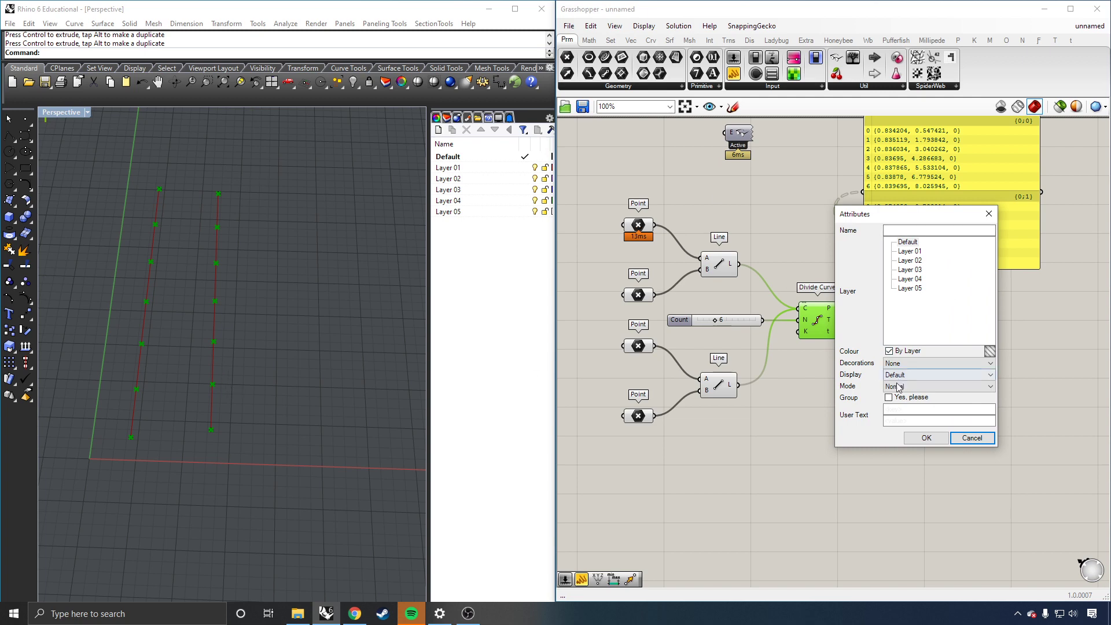
click(918, 253)
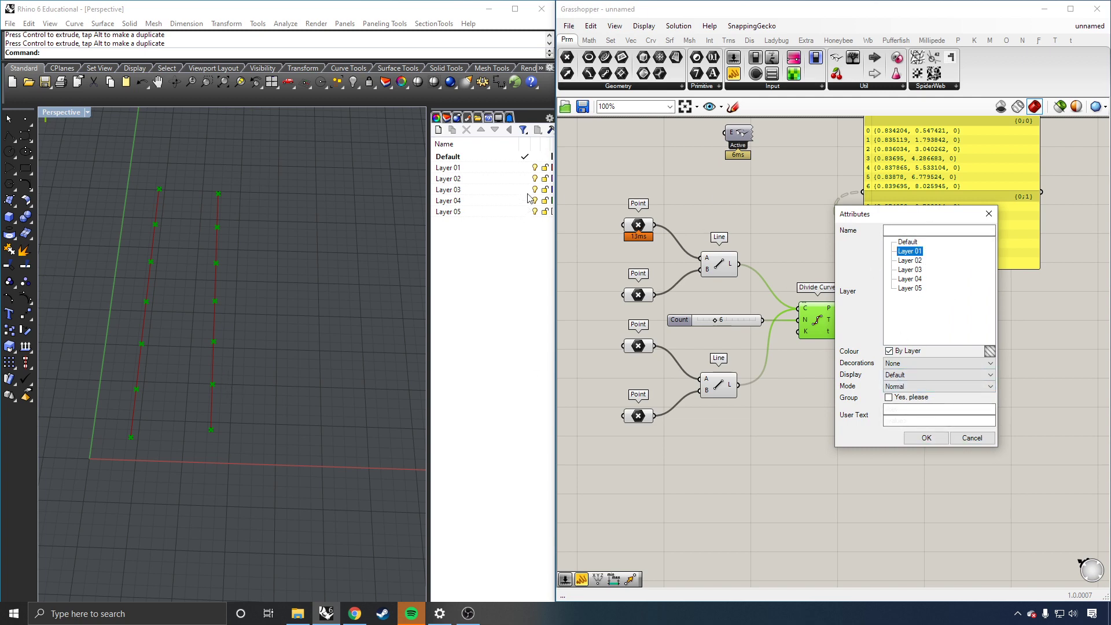
click(910, 261)
click(923, 438)
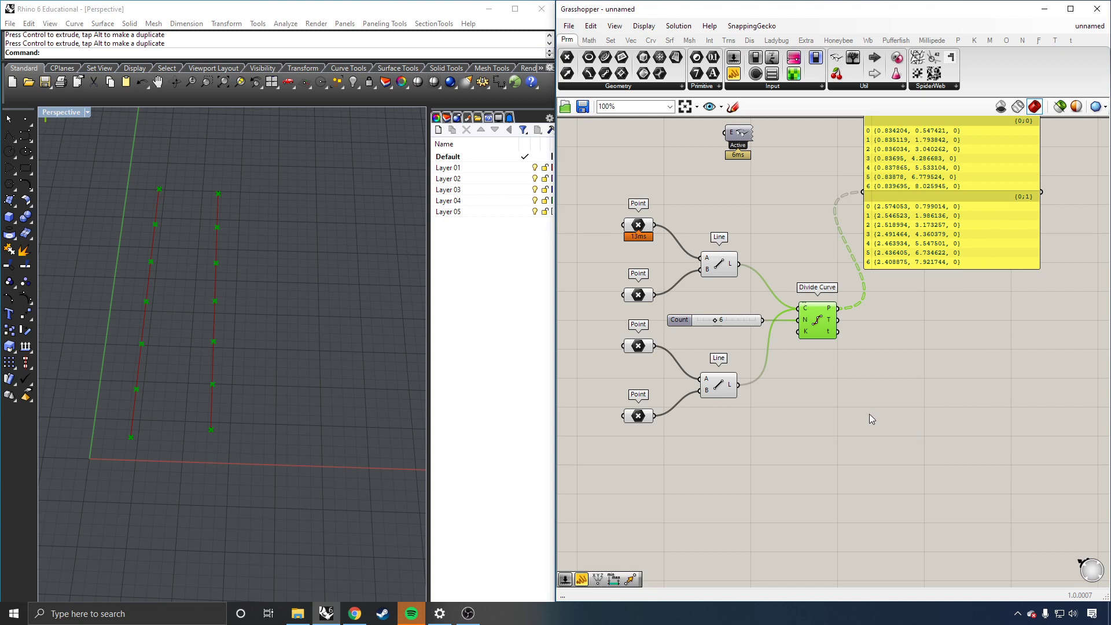
click(925, 357)
click(501, 330)
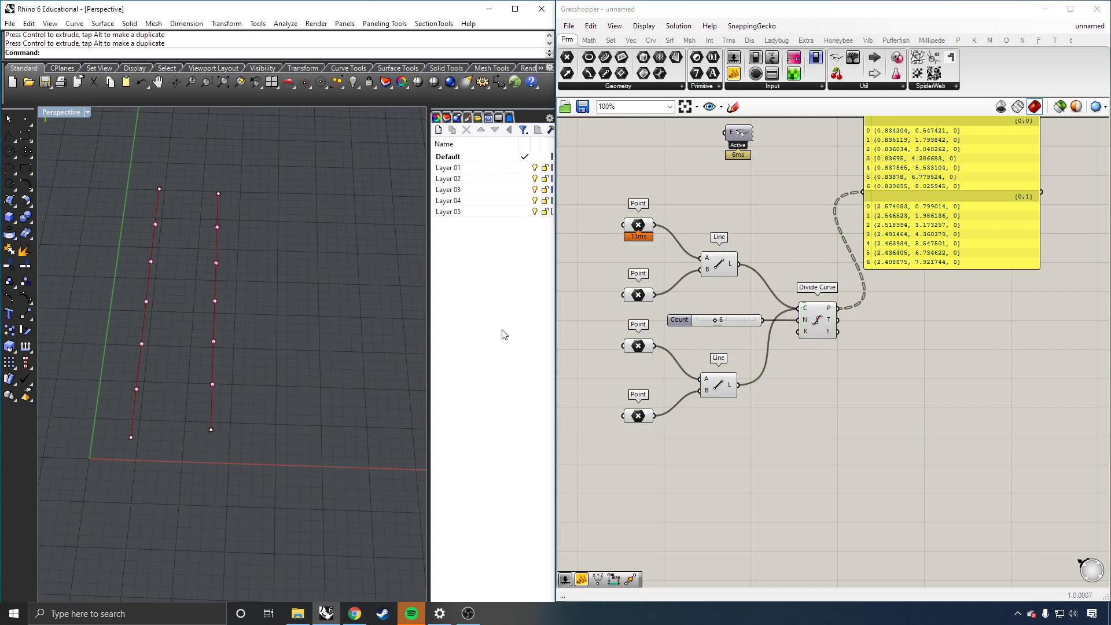
Step: Orbit the Perspective view and toggle the Grasshopper preview to compare baked and preview points
click(215, 301)
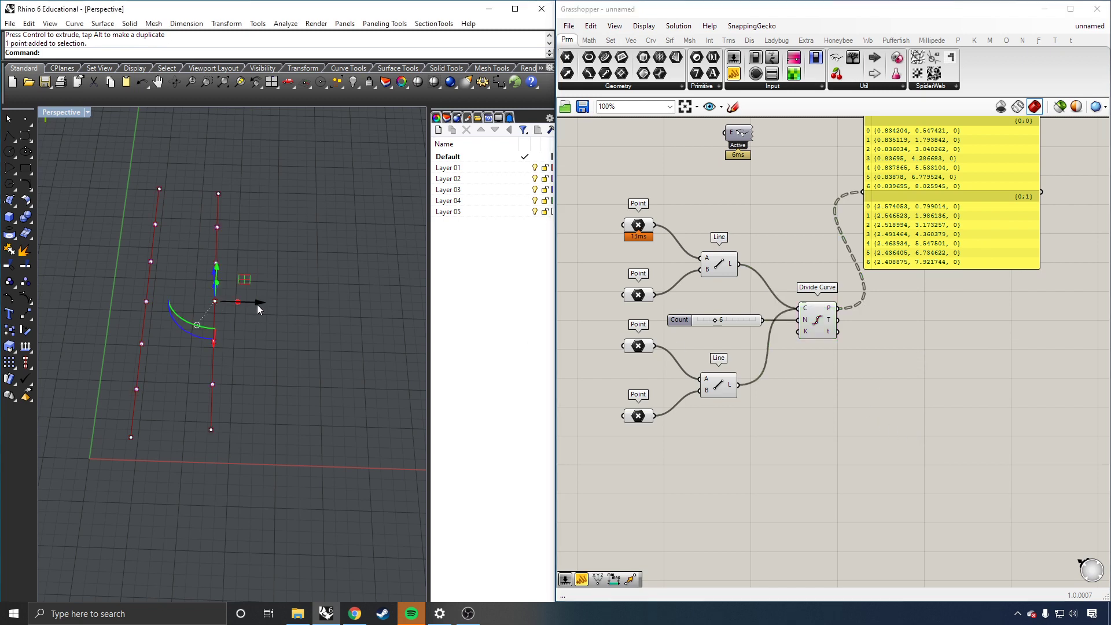
right_drag(256, 305, 346, 291)
scroll(122, 383, up, 5)
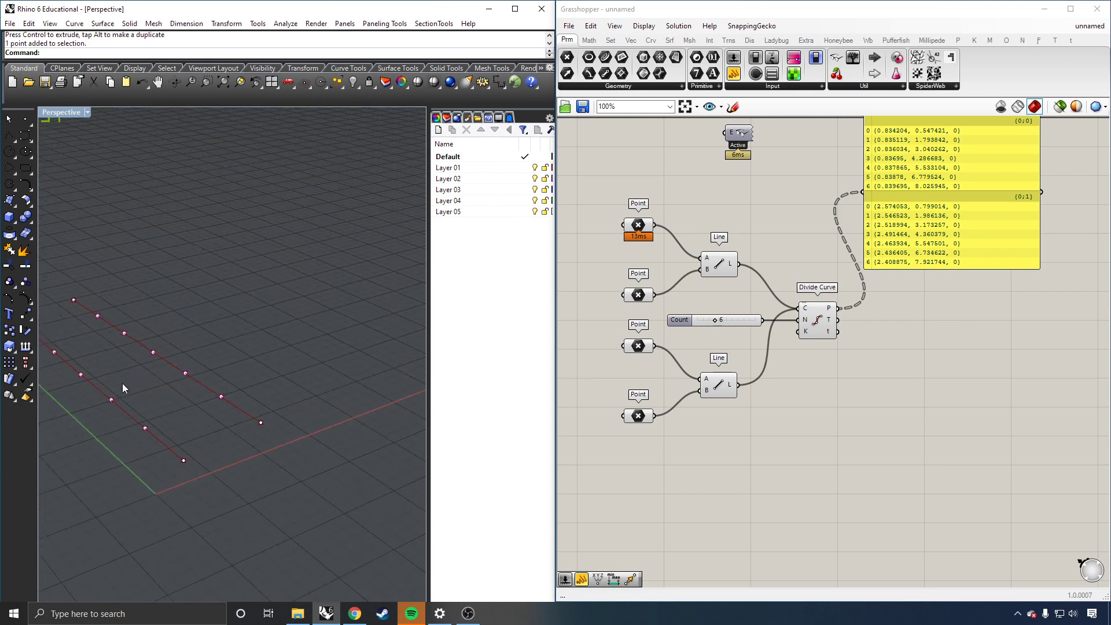
click(1063, 110)
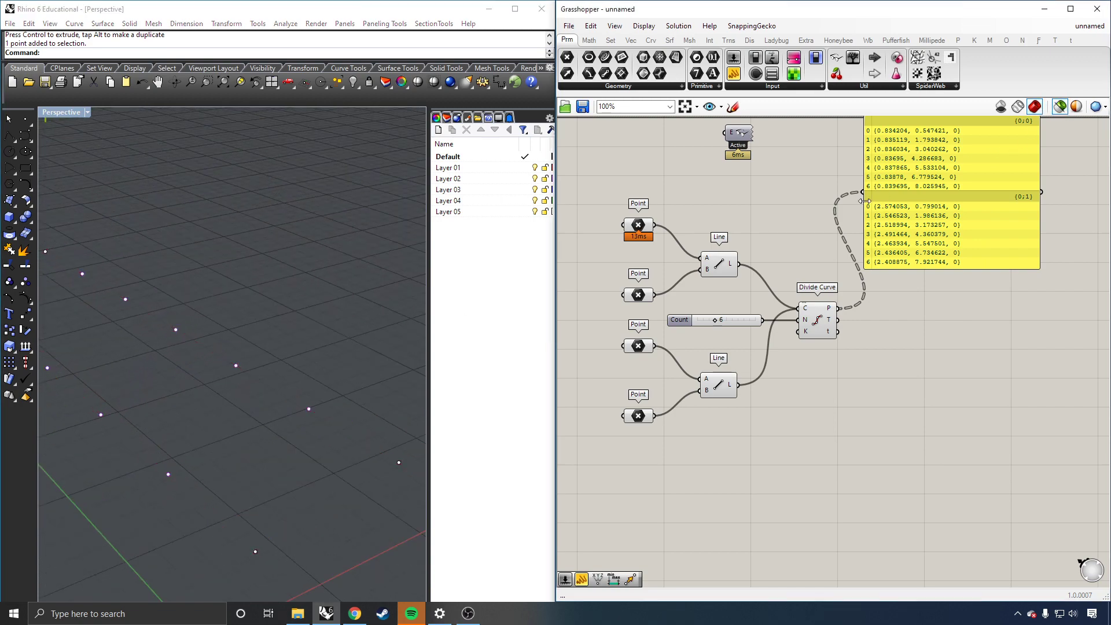
scroll(249, 362, up, 5)
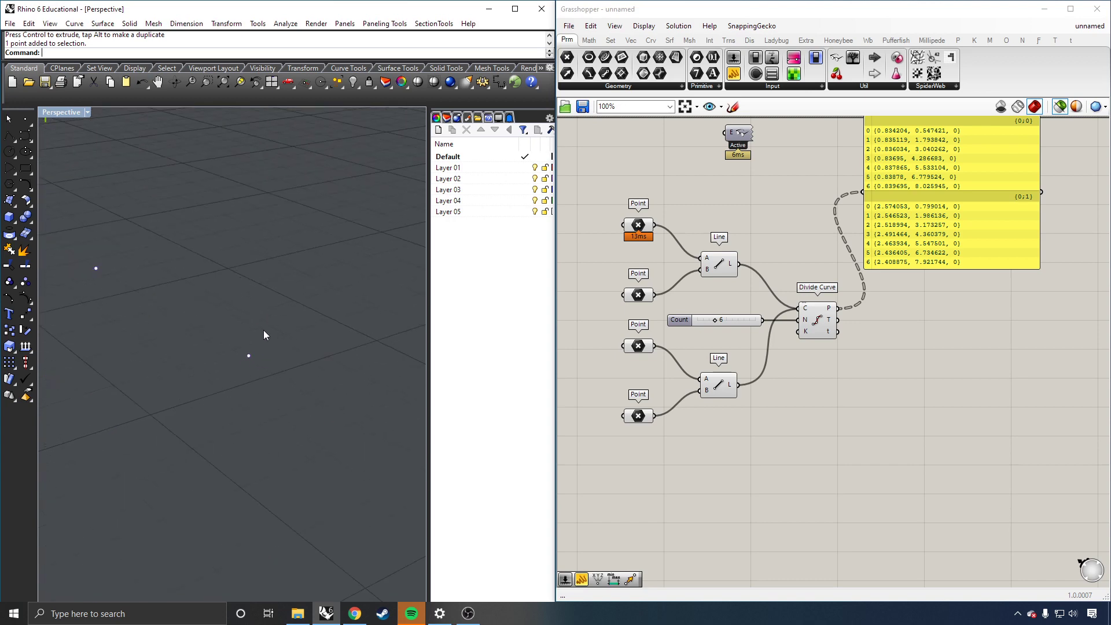
scroll(272, 359, down, 5)
right_drag(270, 362, 235, 368)
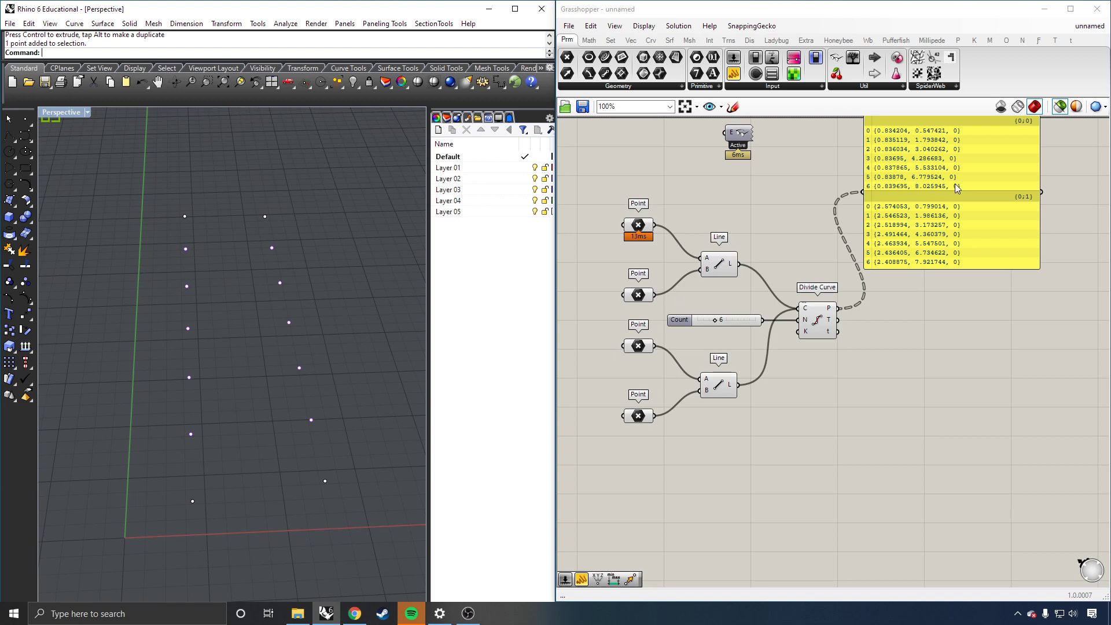
click(1059, 107)
Step: Drag baked points off the right line with the gumball, then undo the moves and the bake
drag(315, 346, 259, 396)
drag(340, 367, 380, 363)
click(370, 341)
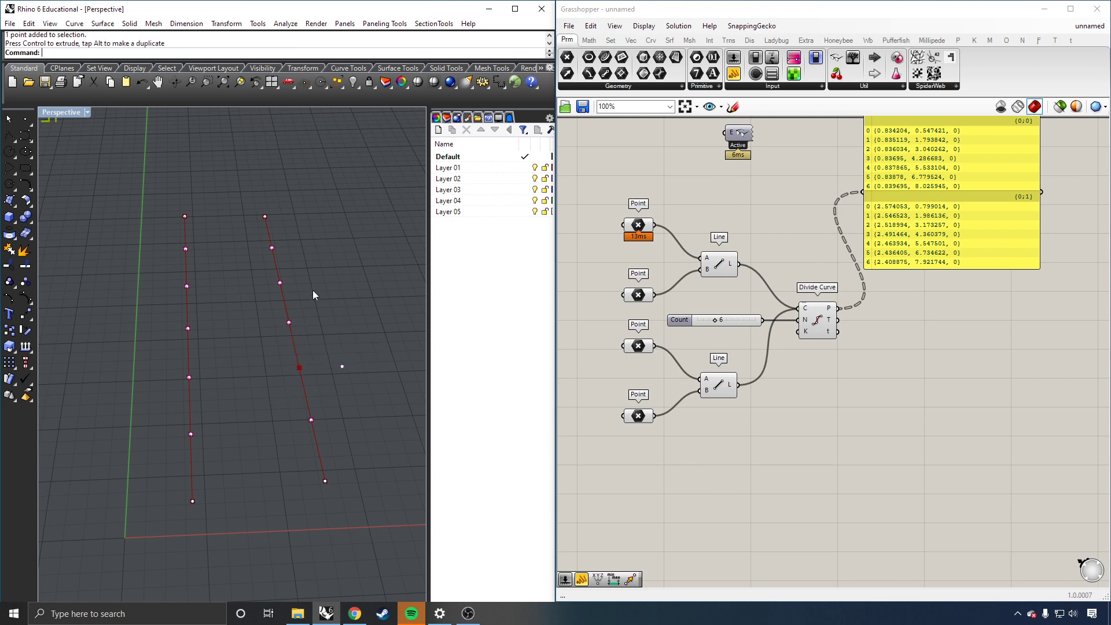
drag(309, 311, 255, 345)
click(332, 312)
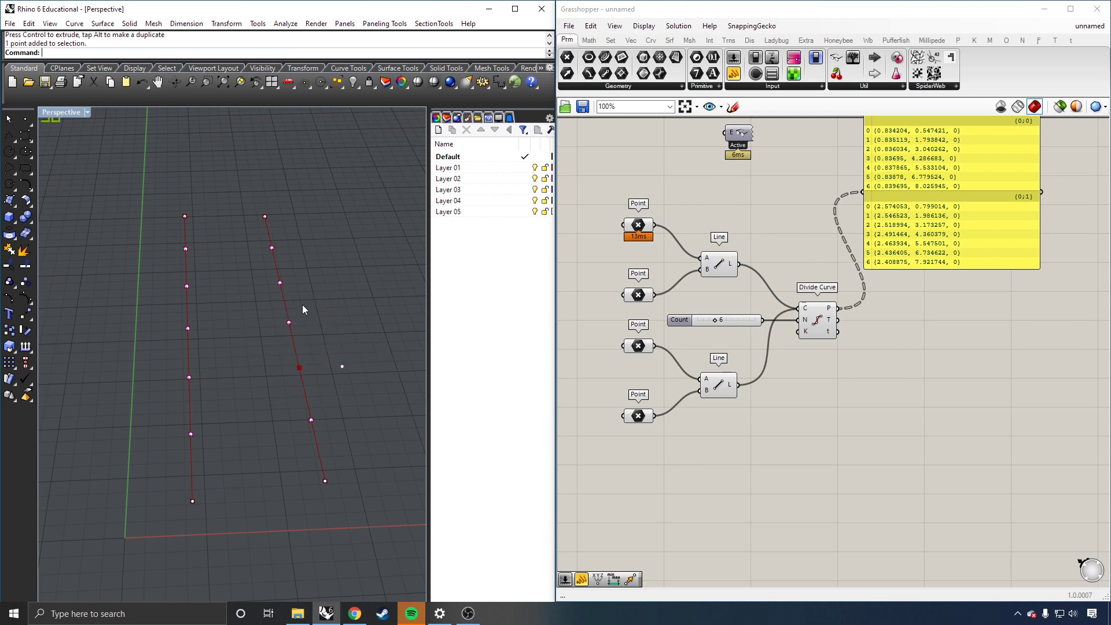
drag(302, 304, 273, 340)
drag(332, 323, 382, 321)
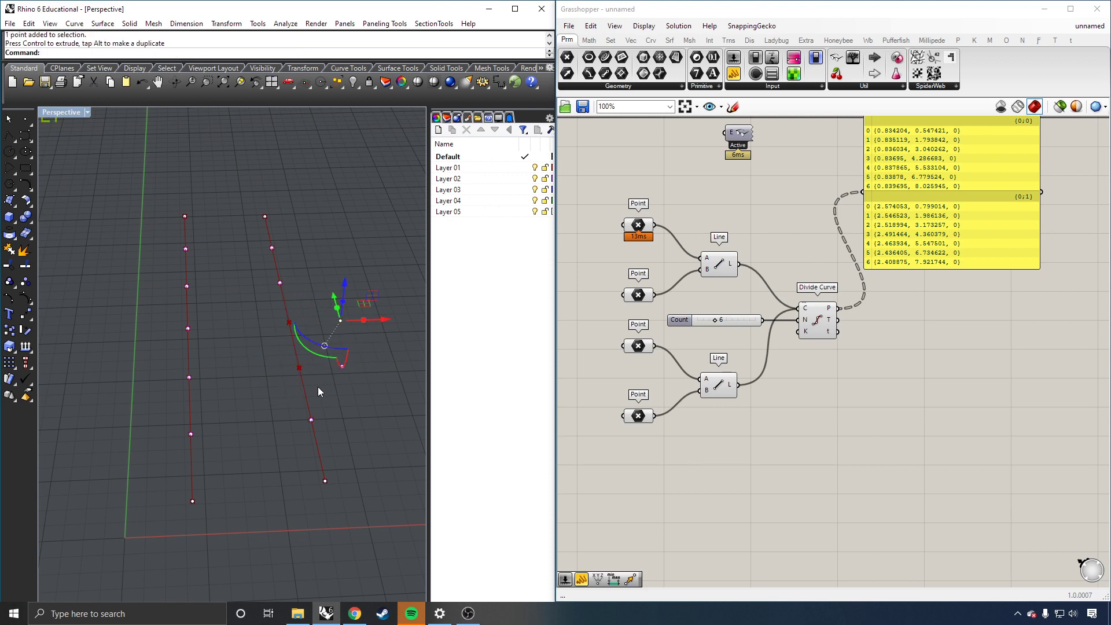
click(339, 389)
key(ctrl+z)
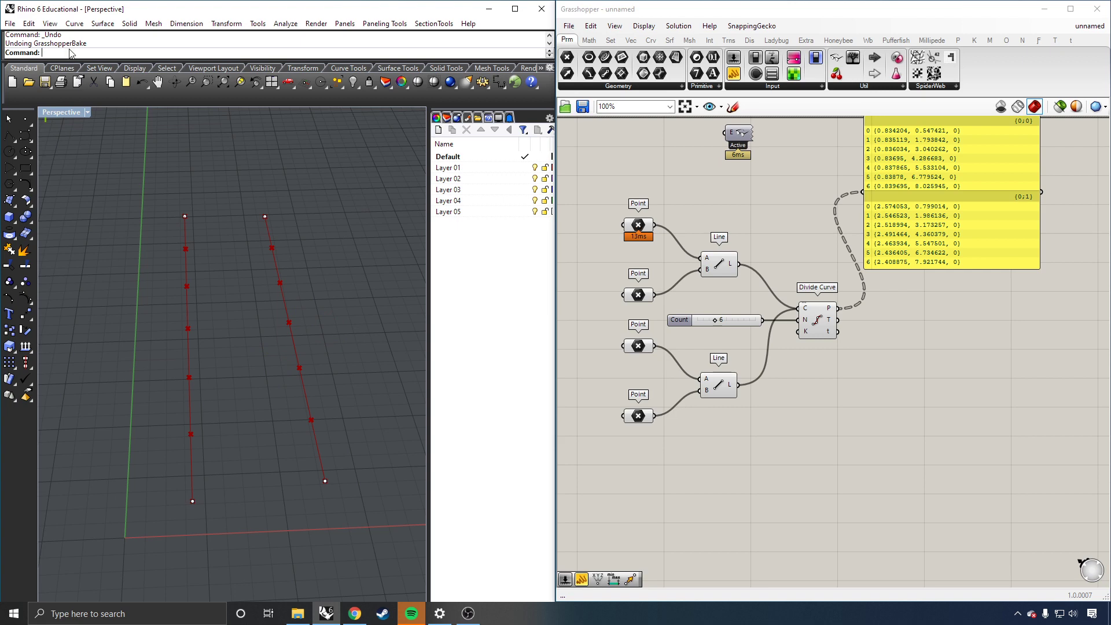
Step: Nudge the coordinates panel slightly right and down, with both lines still divided into six segments
click(925, 404)
scroll(923, 402, down, 1)
click(222, 428)
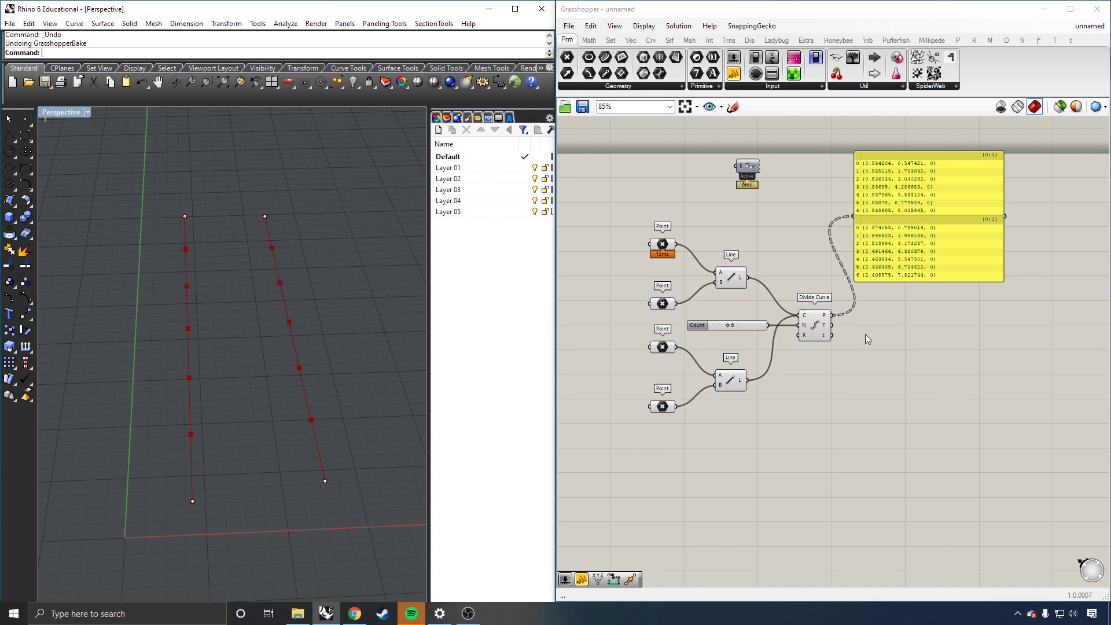
click(938, 176)
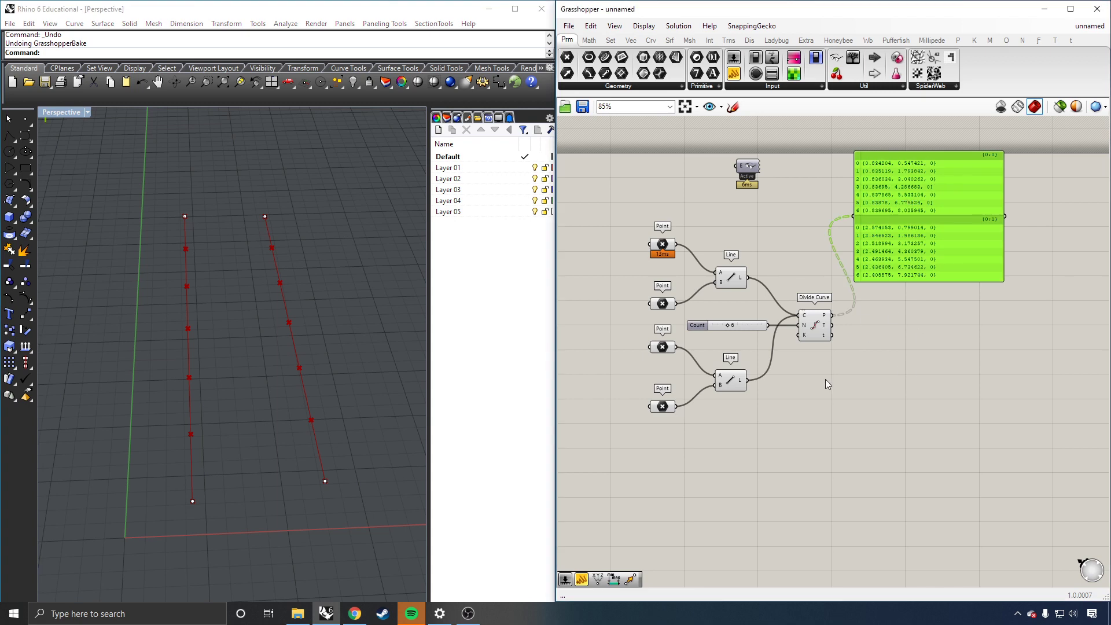
scroll(794, 399, down, 1)
scroll(895, 261, up, 1)
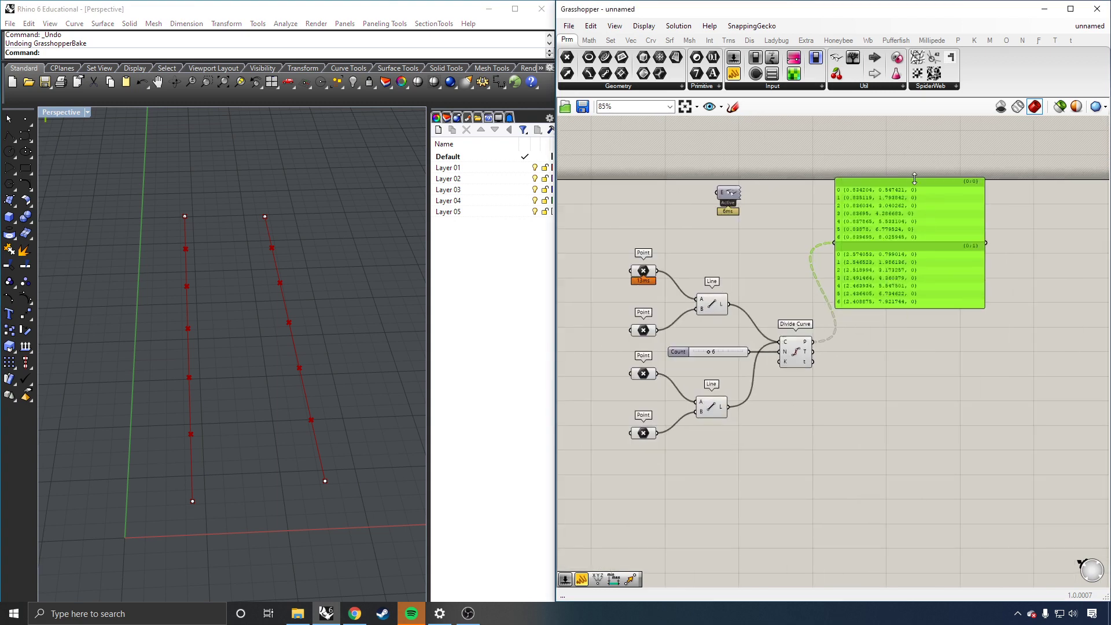
drag(906, 179, 916, 216)
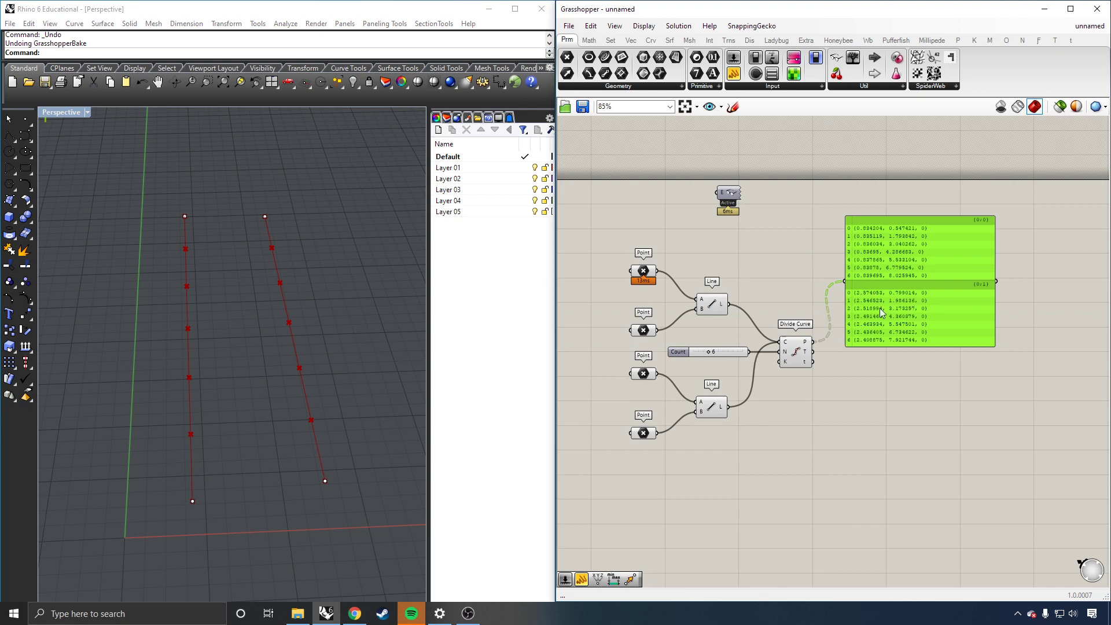
scroll(854, 341, up, 2)
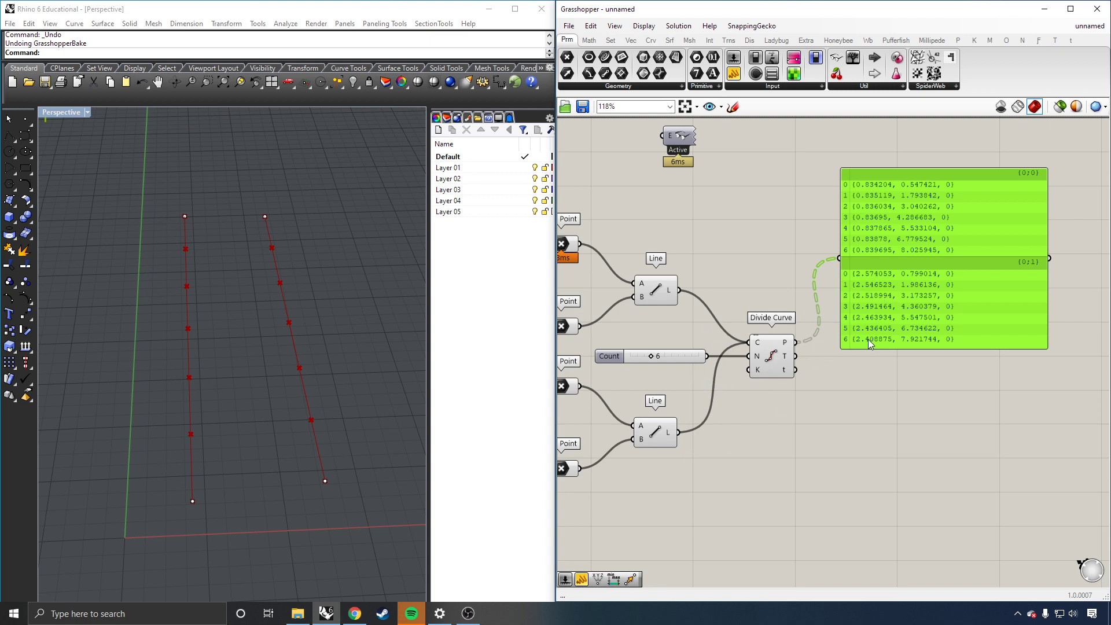
click(852, 390)
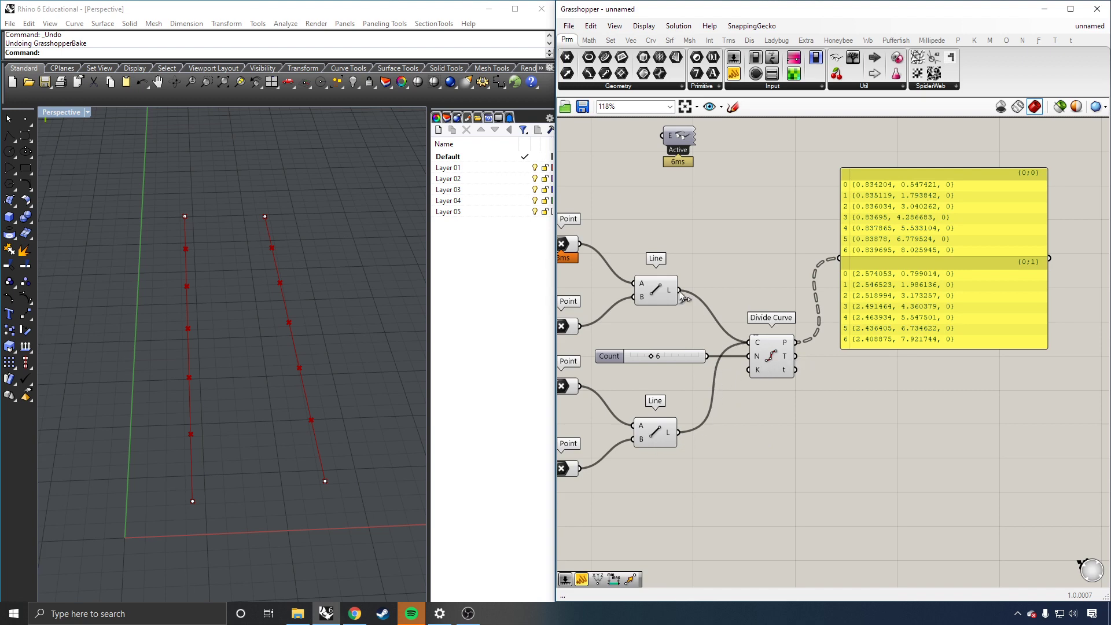
scroll(668, 296, down, 2)
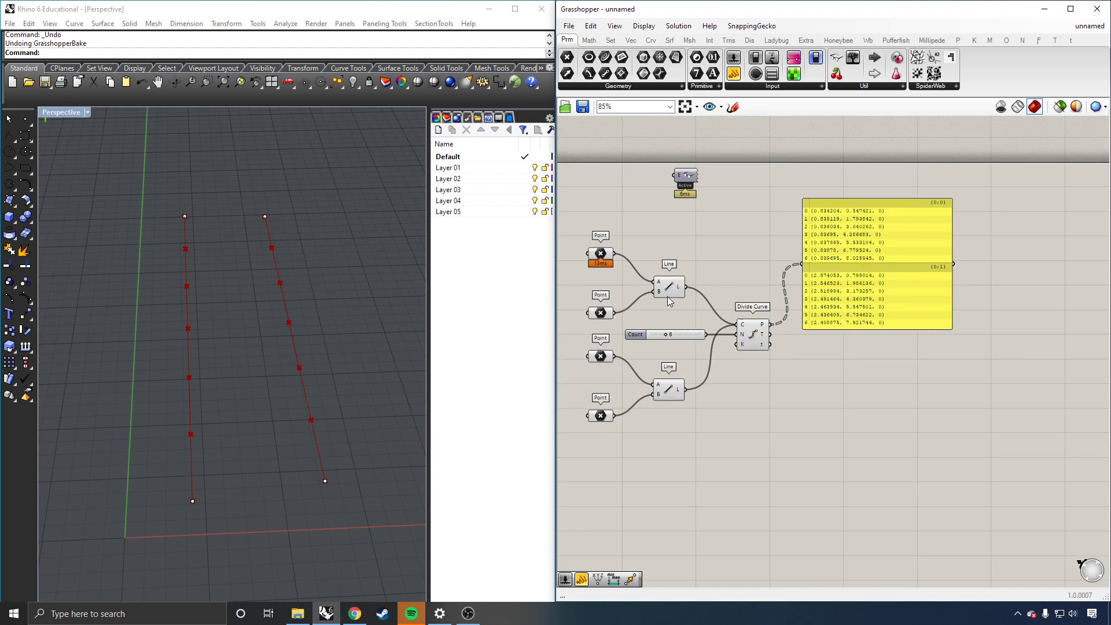
scroll(620, 319, up, 6)
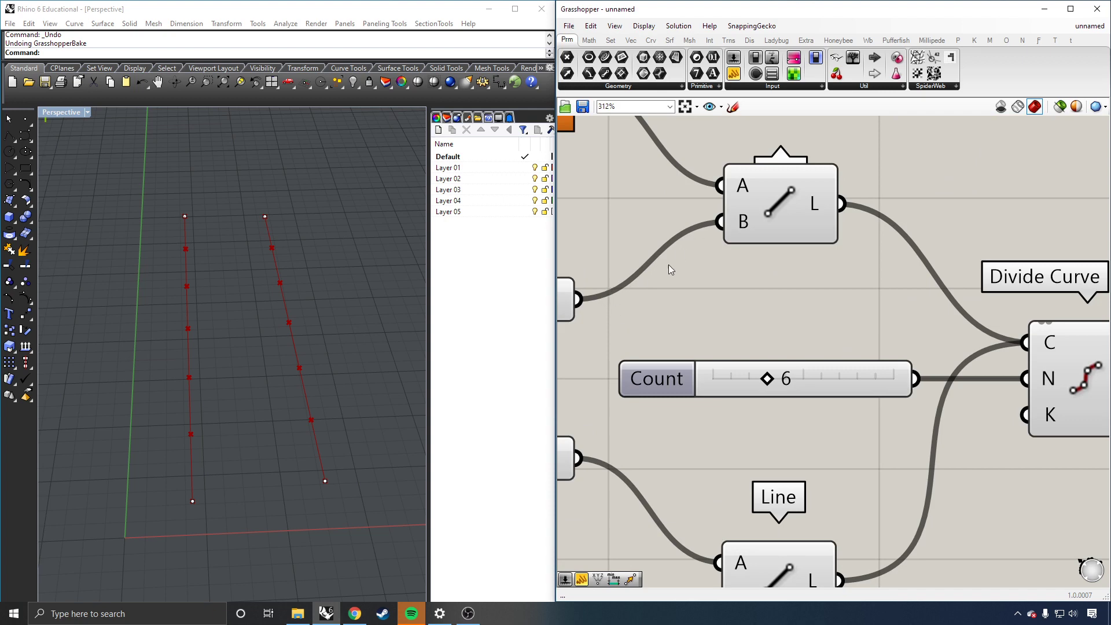
scroll(669, 266, down, 4)
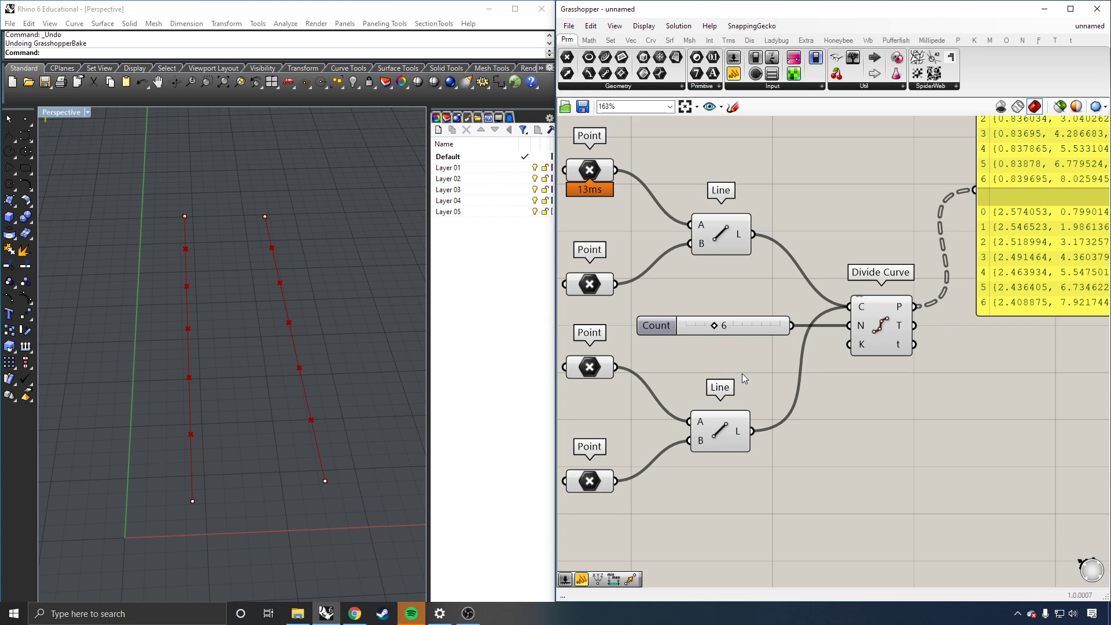
scroll(742, 373, down, 1)
scroll(762, 279, down, 1)
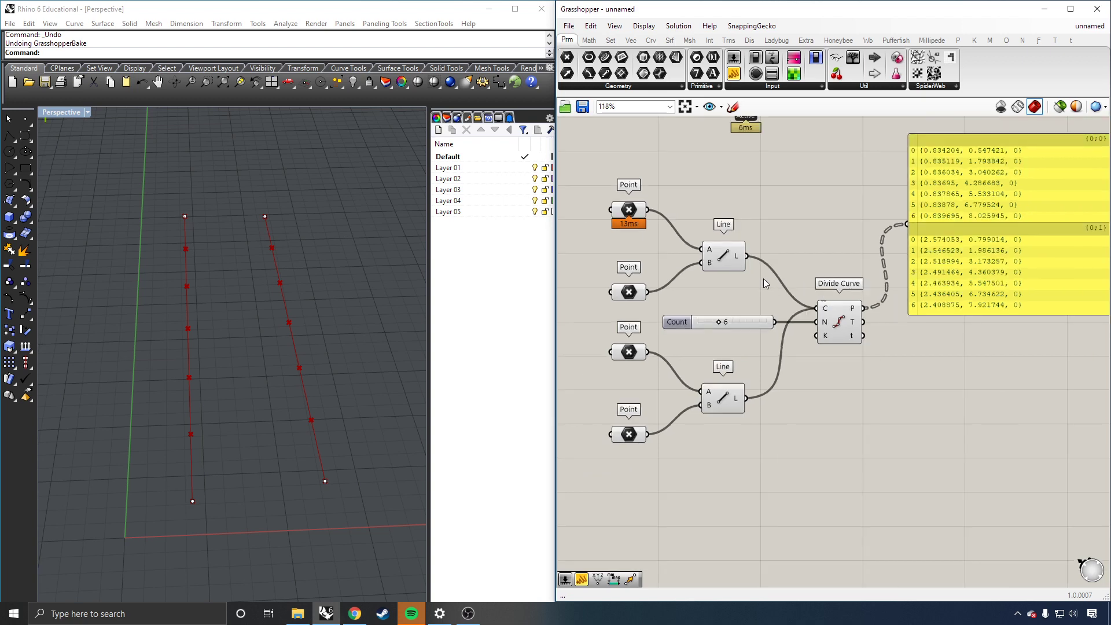
scroll(866, 246, up, 1)
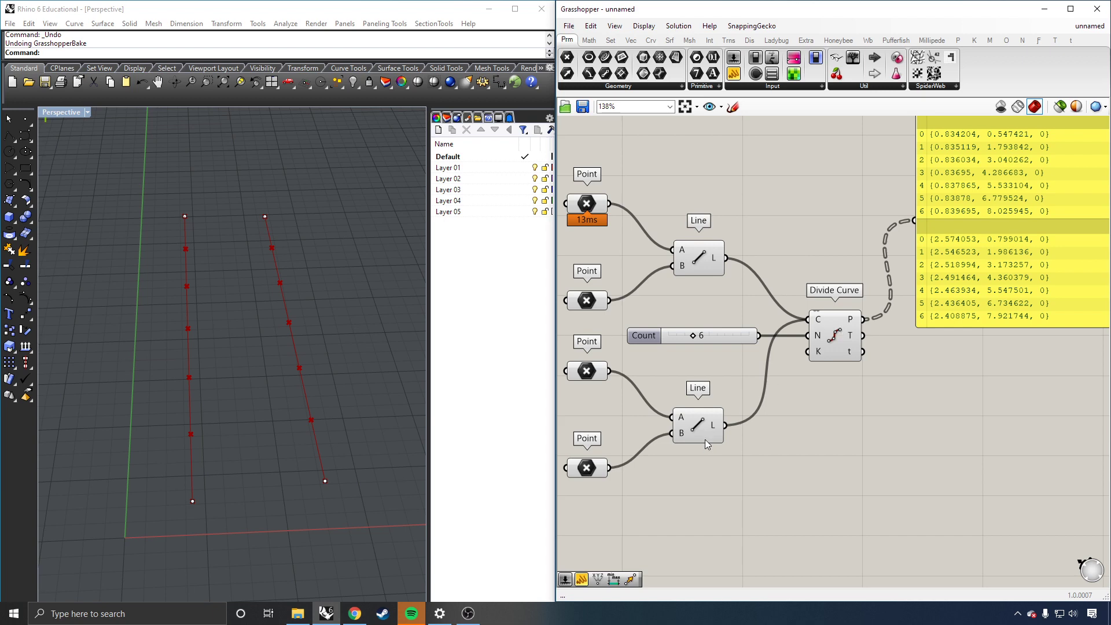
Step: Disconnect the lower Line from Divide Curve's C input and check the upper line's division points
ctrl+drag(728, 426, 809, 319)
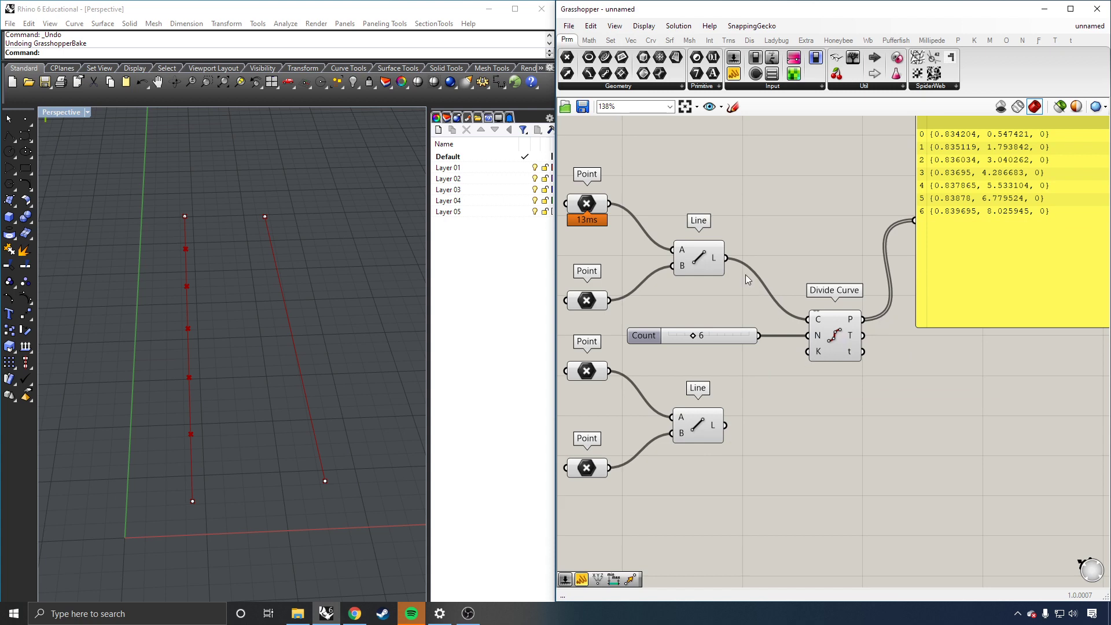
click(714, 266)
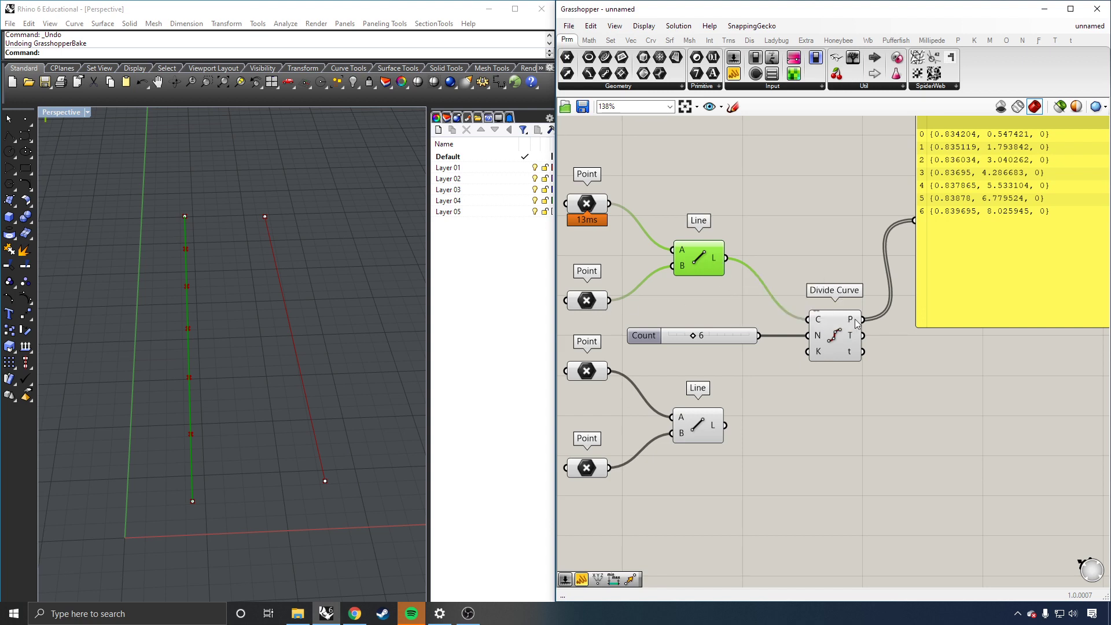
click(911, 388)
scroll(863, 394, down, 2)
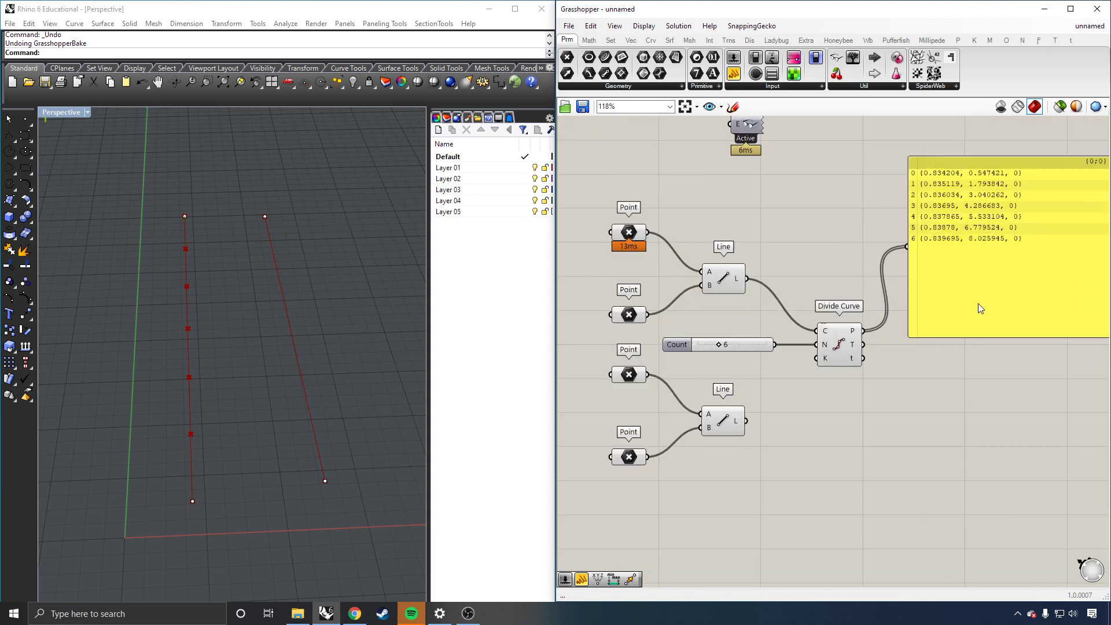
scroll(986, 244, up, 2)
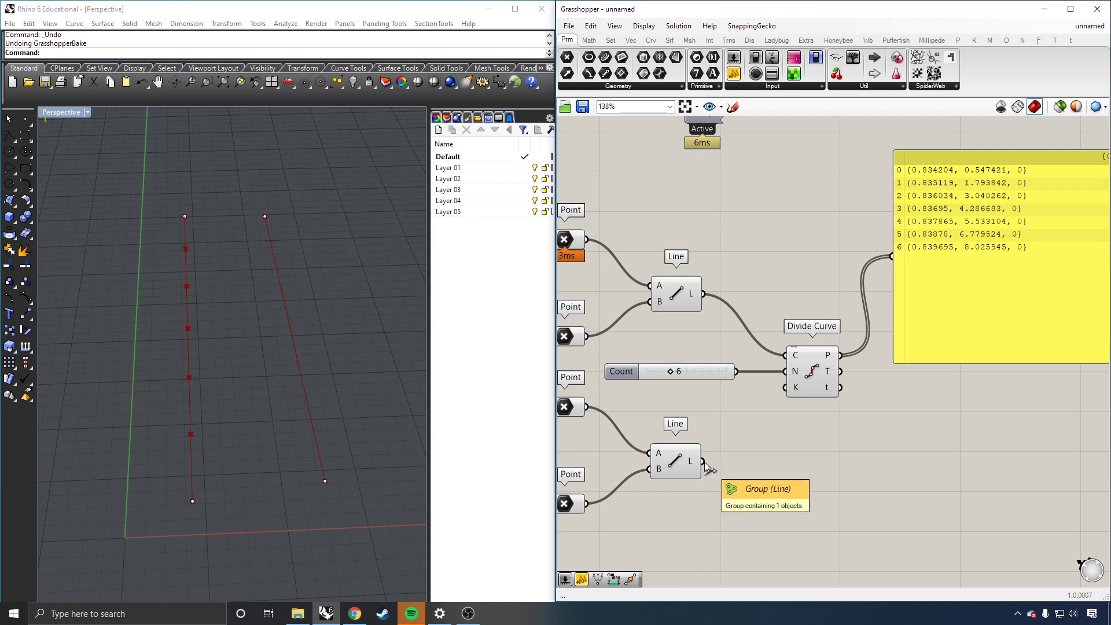
Step: Test reconnecting the lower Line to Divide Curve, then remove that wire again
shift+drag(704, 463, 826, 356)
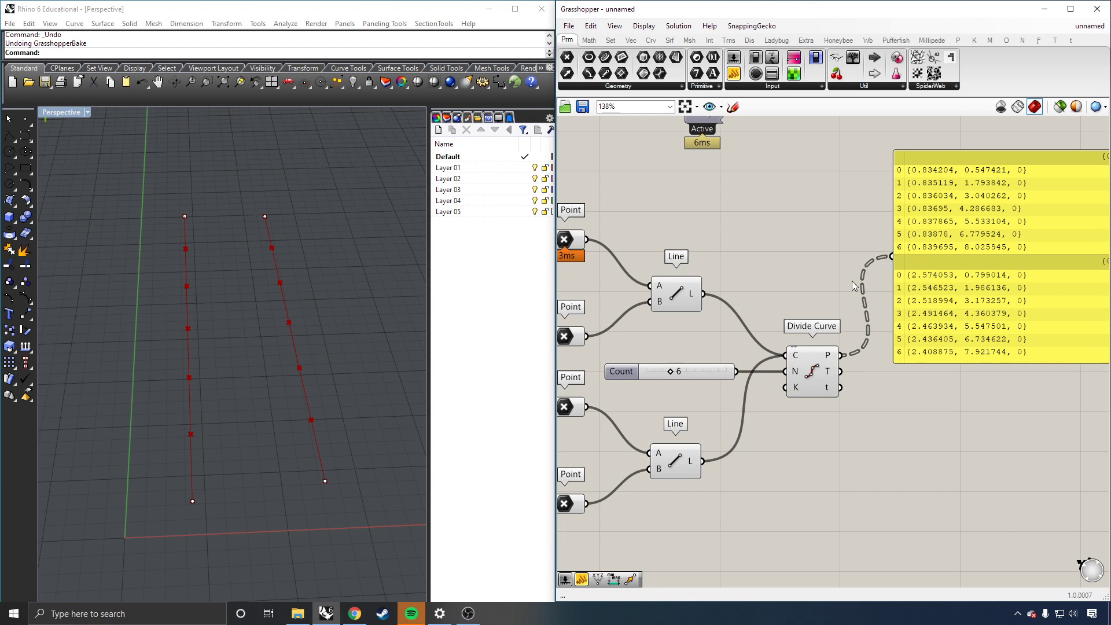
scroll(731, 304, down, 3)
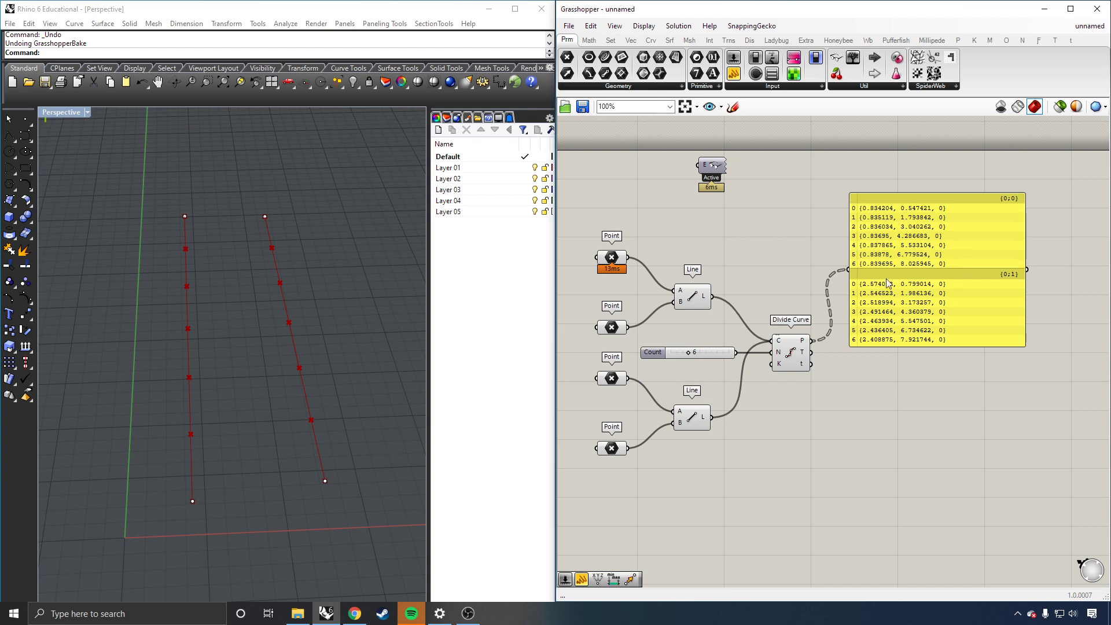
scroll(804, 356, up, 2)
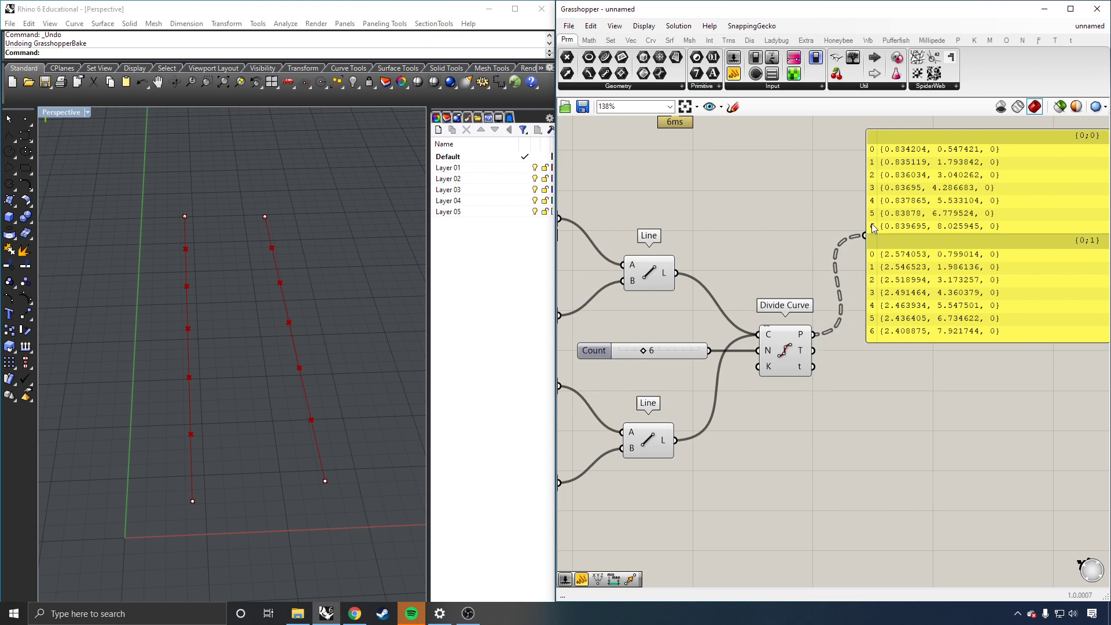
drag(675, 440, 759, 335)
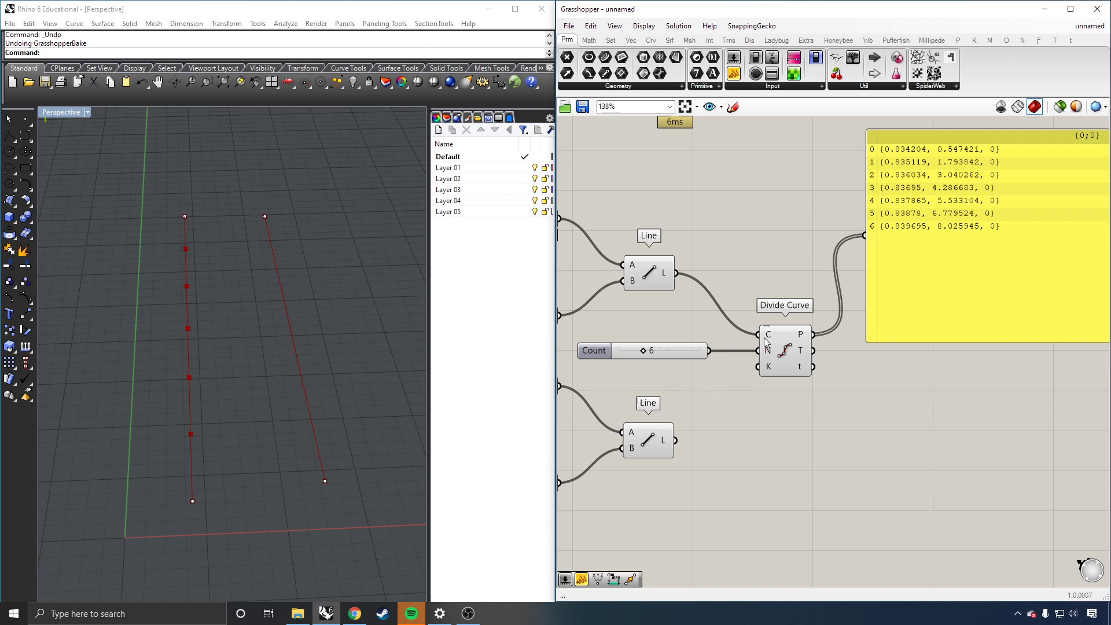
scroll(741, 394, down, 1)
scroll(803, 368, up, 1)
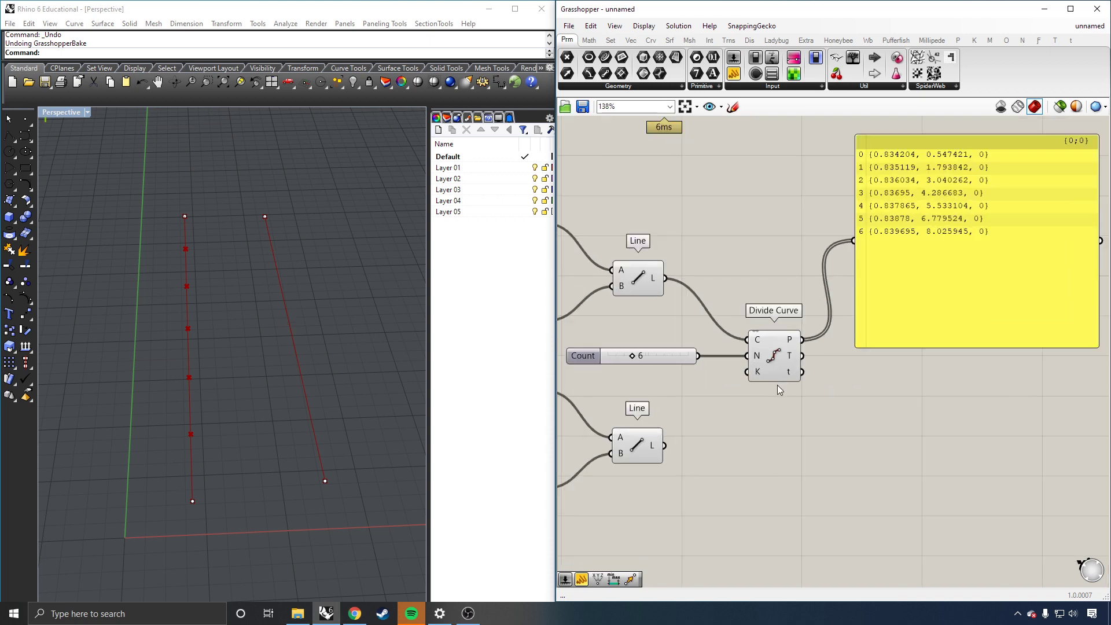
click(773, 364)
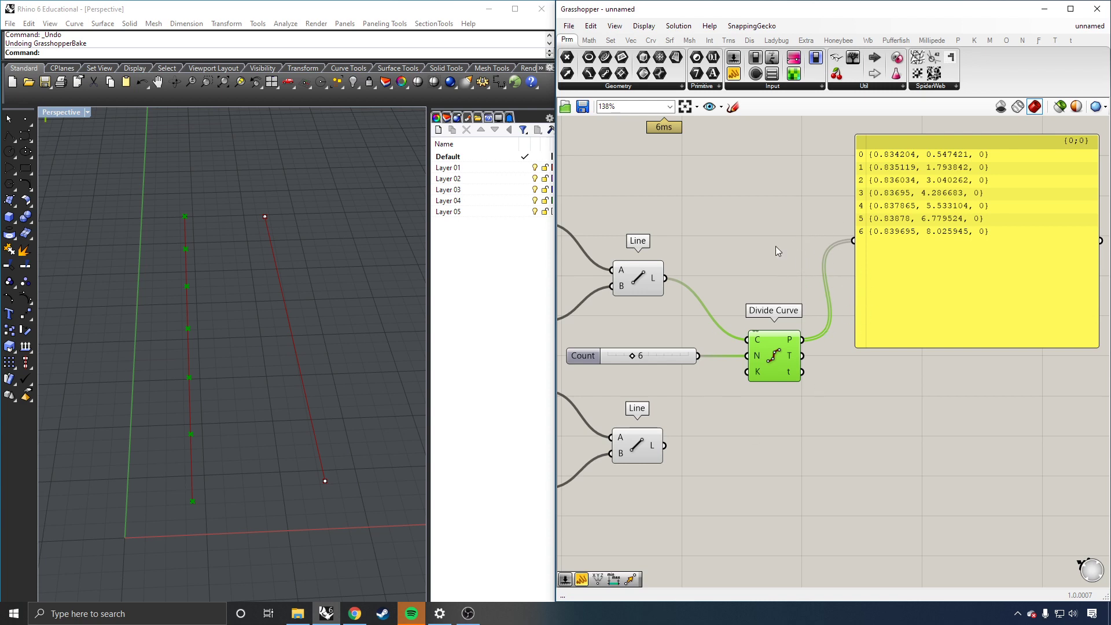
Step: Duplicate the Divide Curve component below the original and wire the second line into it
click(823, 371)
click(778, 369)
key(ctrl+c)
key(ctrl+v)
drag(782, 379, 776, 454)
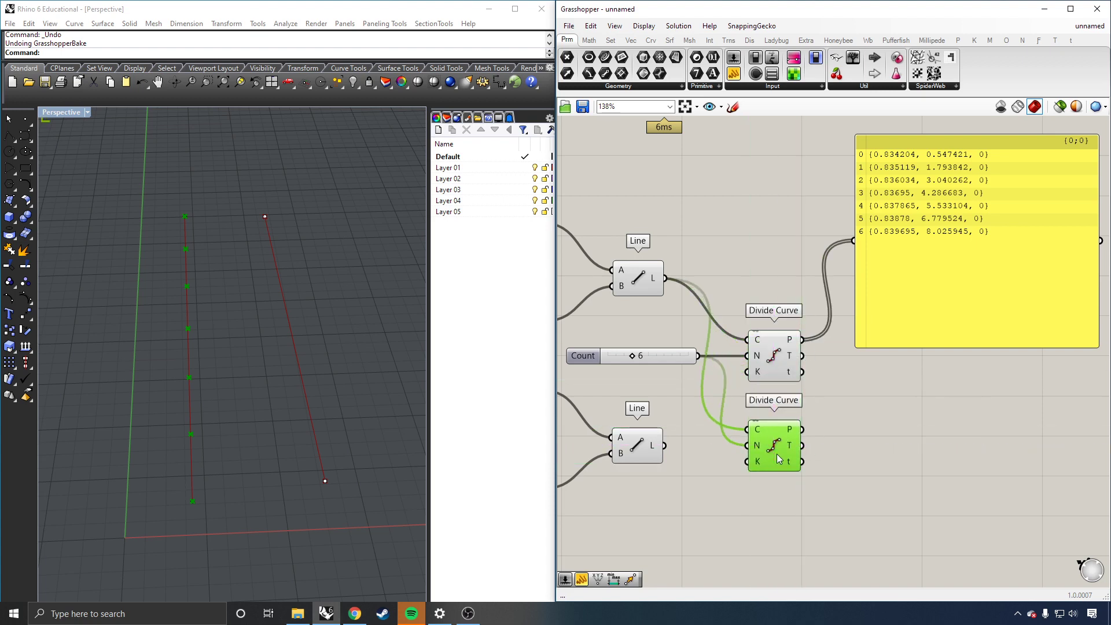
drag(665, 448, 752, 429)
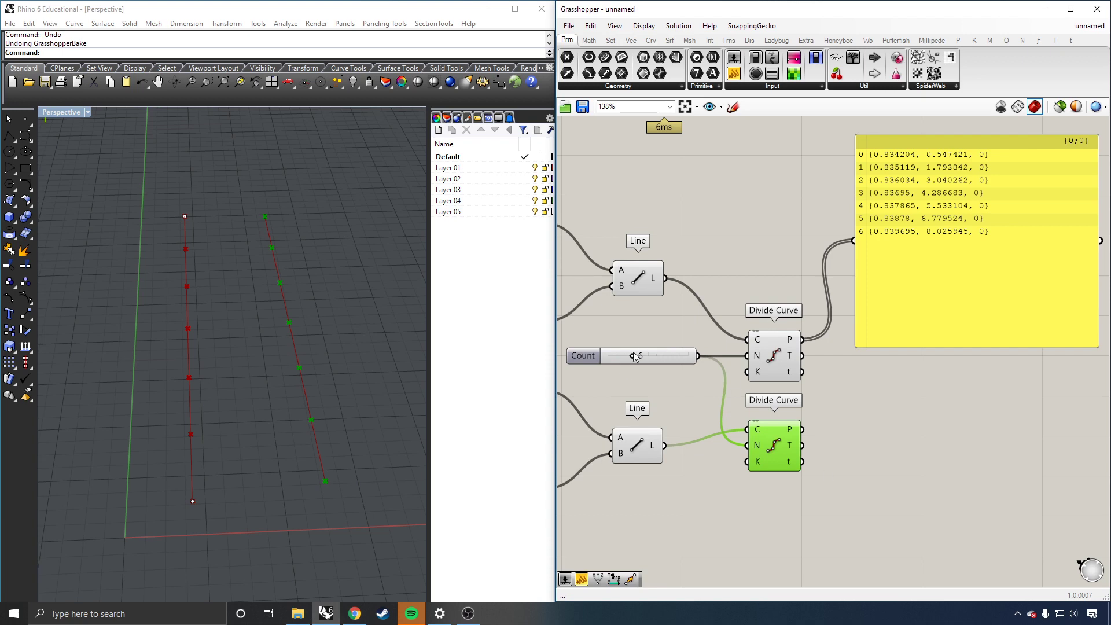
Step: Raise the shared Count slider from 6 to 11
drag(634, 355, 652, 355)
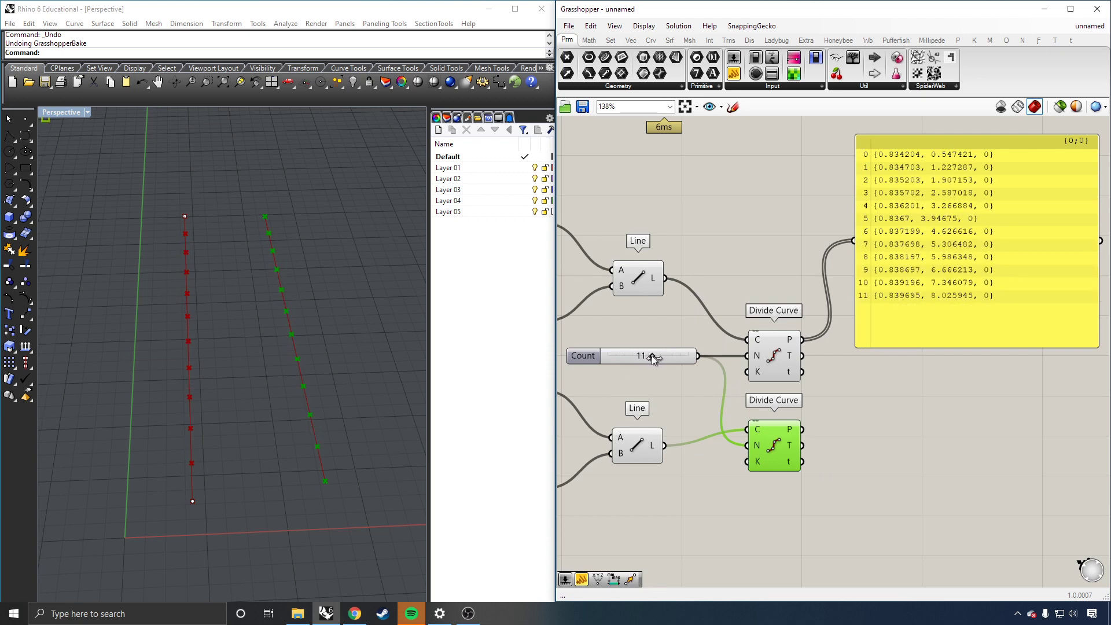
click(839, 382)
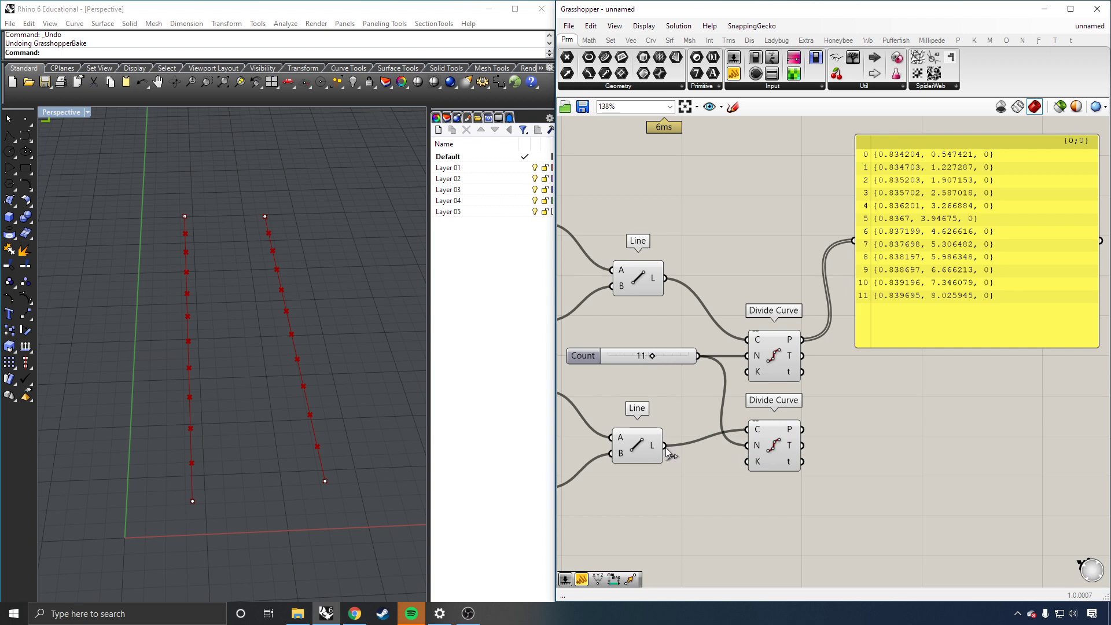
shift+drag(665, 447, 688, 426)
scroll(720, 437, down, 1)
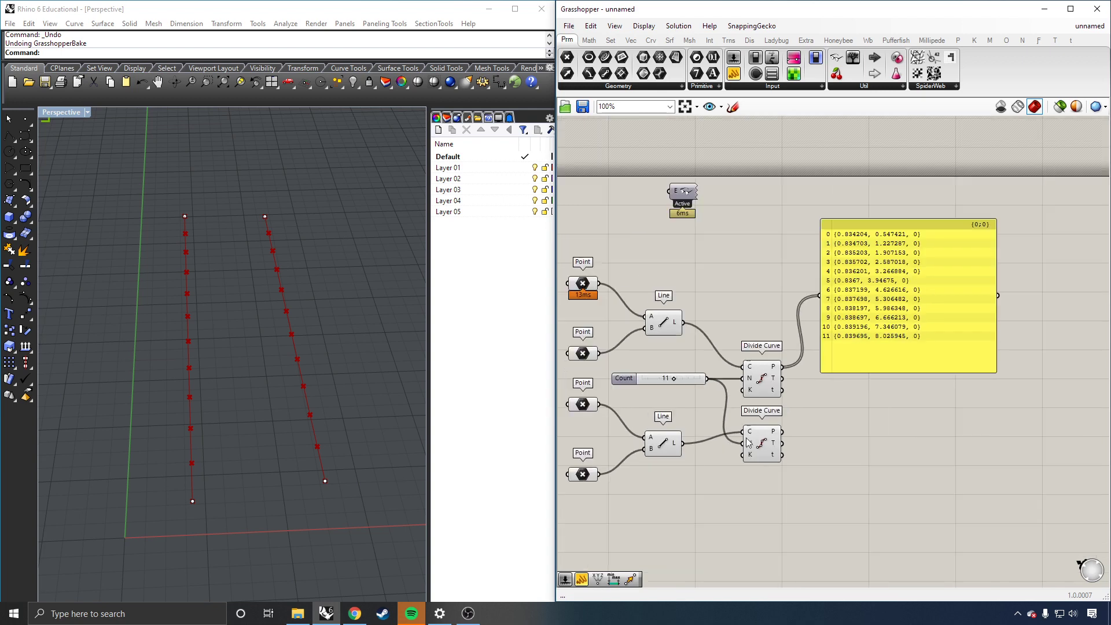
Step: Move the point list panel up and right and preview each Divide Curve's points
click(774, 448)
click(909, 275)
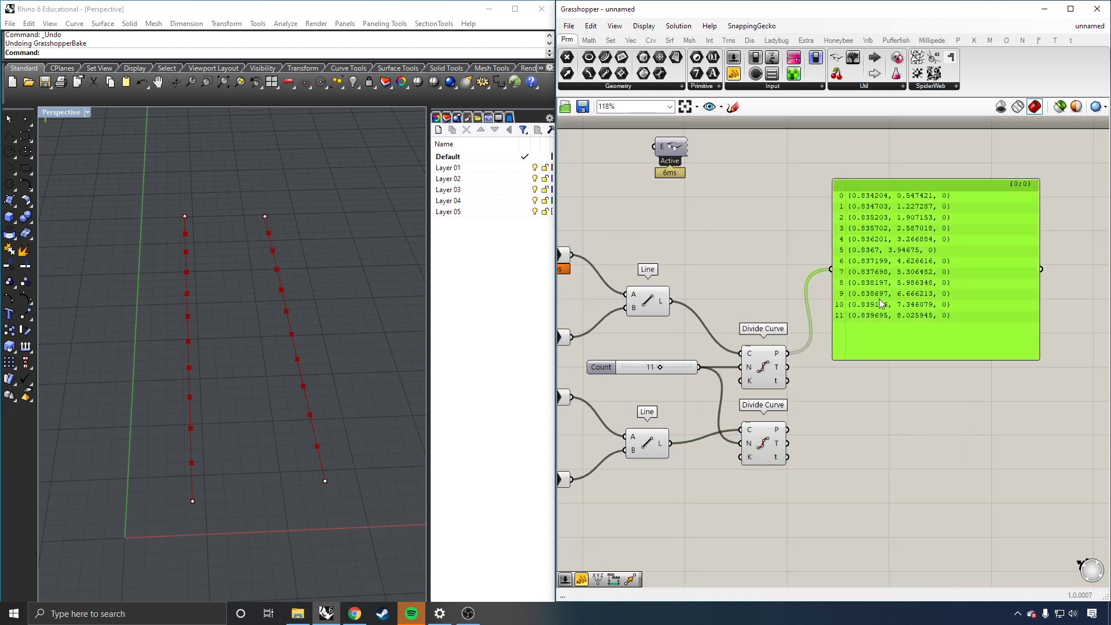
drag(879, 298, 926, 244)
click(764, 376)
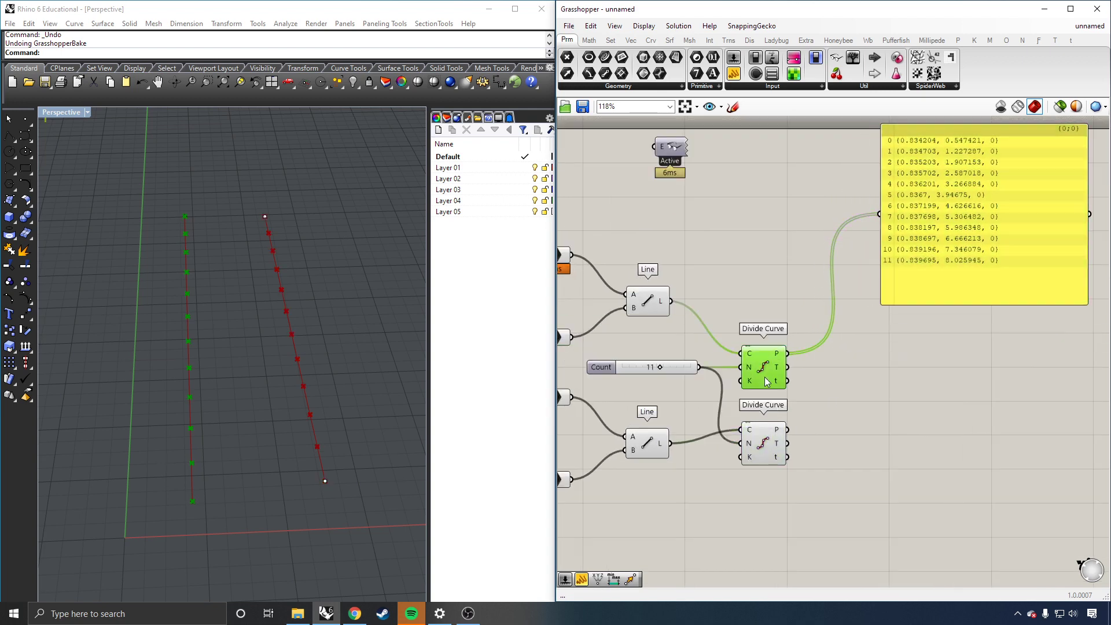
click(760, 453)
click(827, 401)
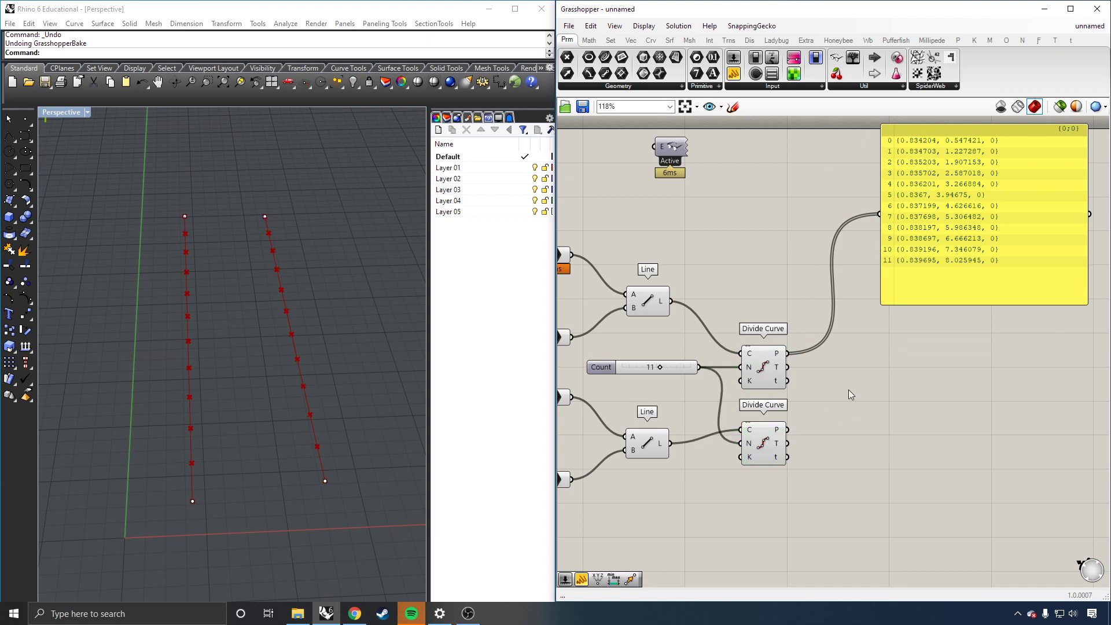
Step: Try duplicating the first Line component beside the dividers, then undo the move
click(656, 297)
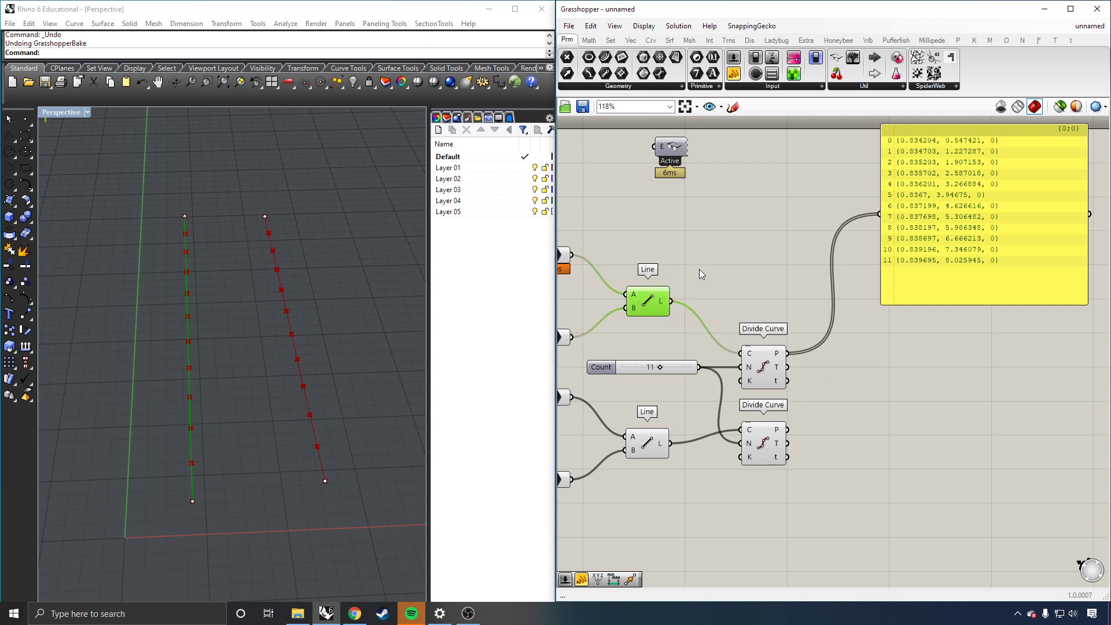
key(ctrl+c)
key(ctrl+v)
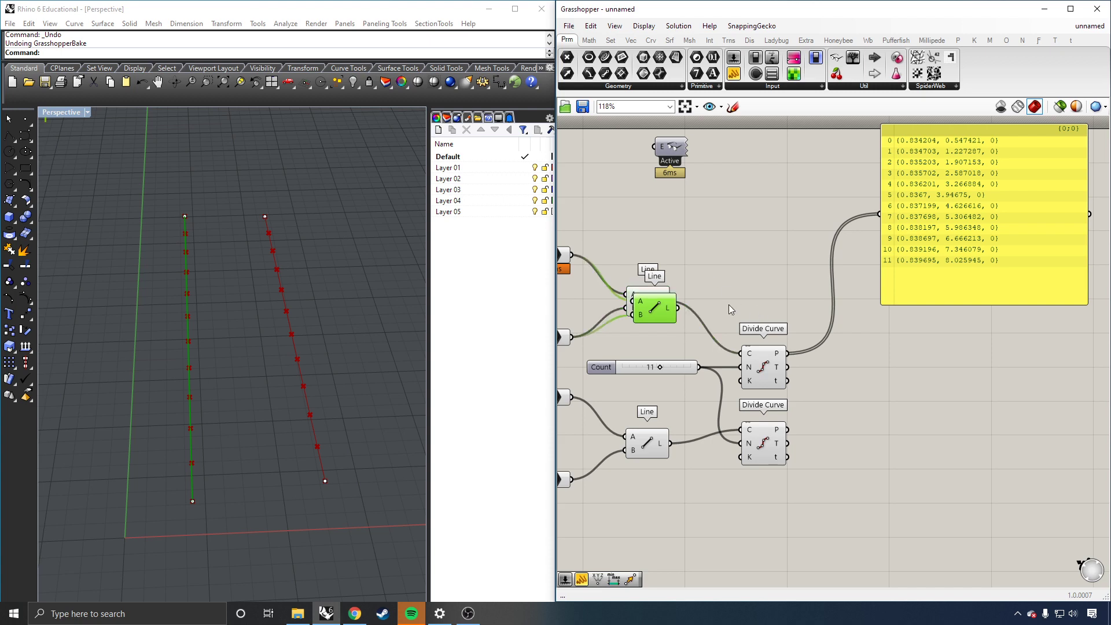
drag(656, 322, 921, 411)
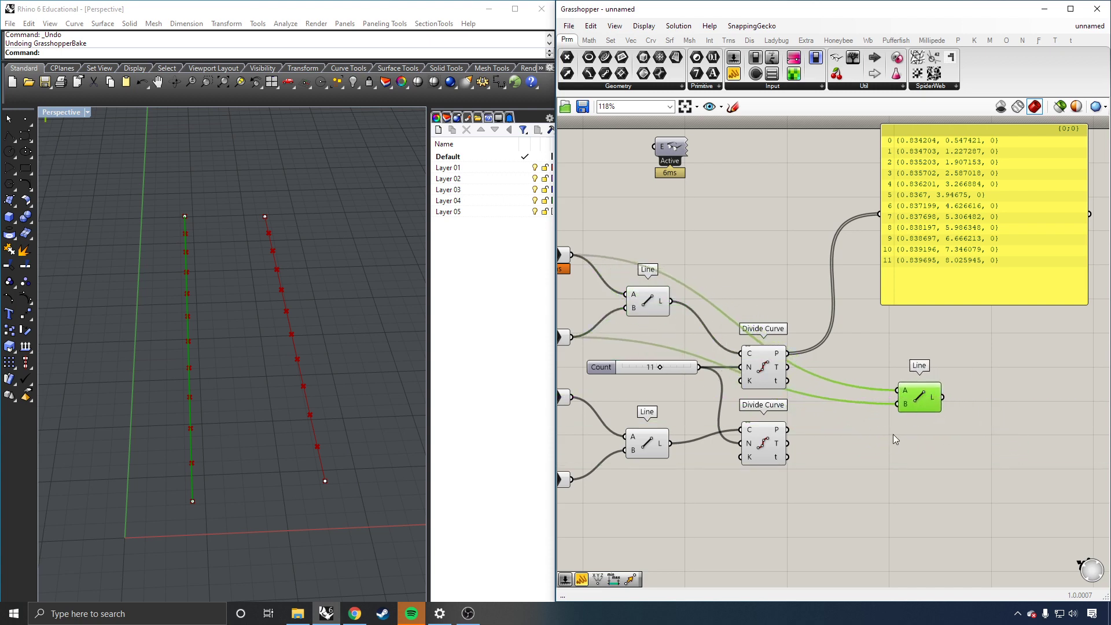
click(893, 433)
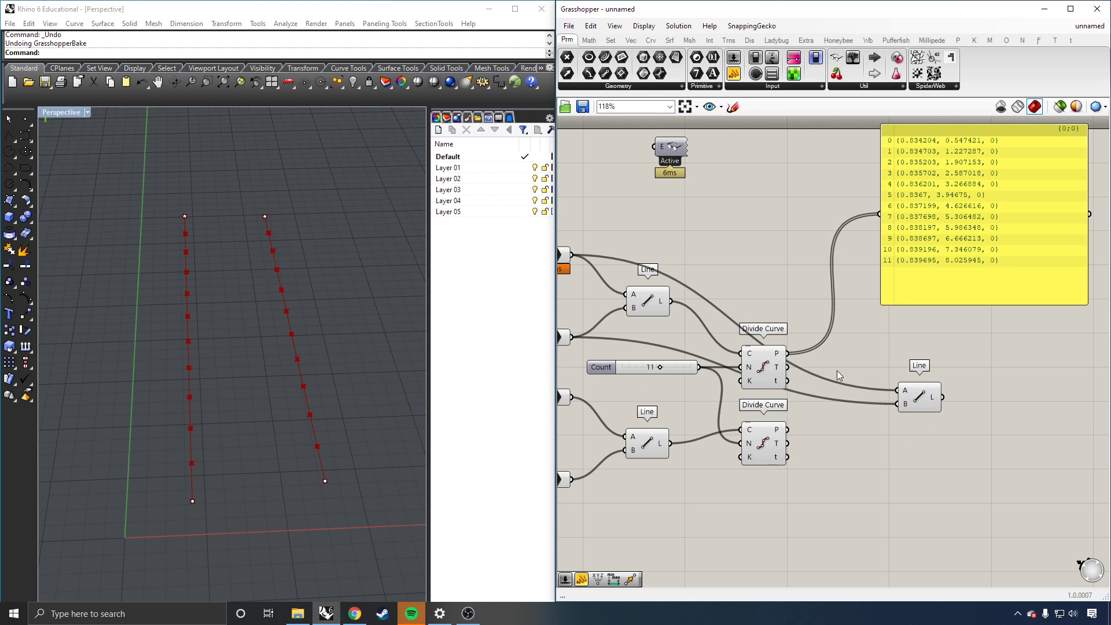
key(ctrl+z)
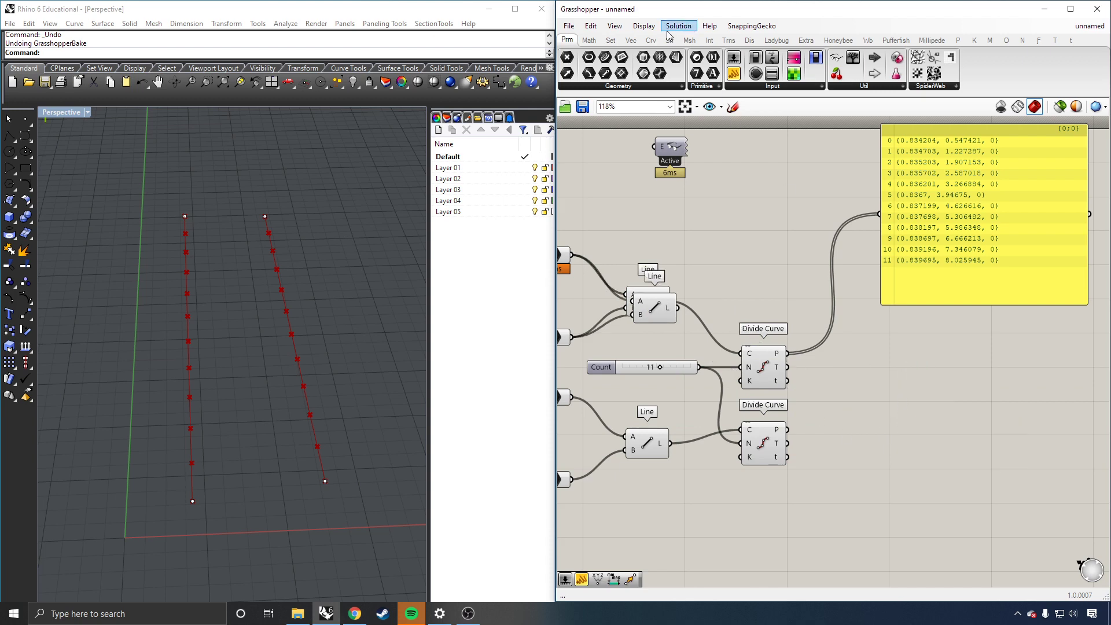
Step: Add a new Line component with the upper division points in A and the lower in B
click(651, 40)
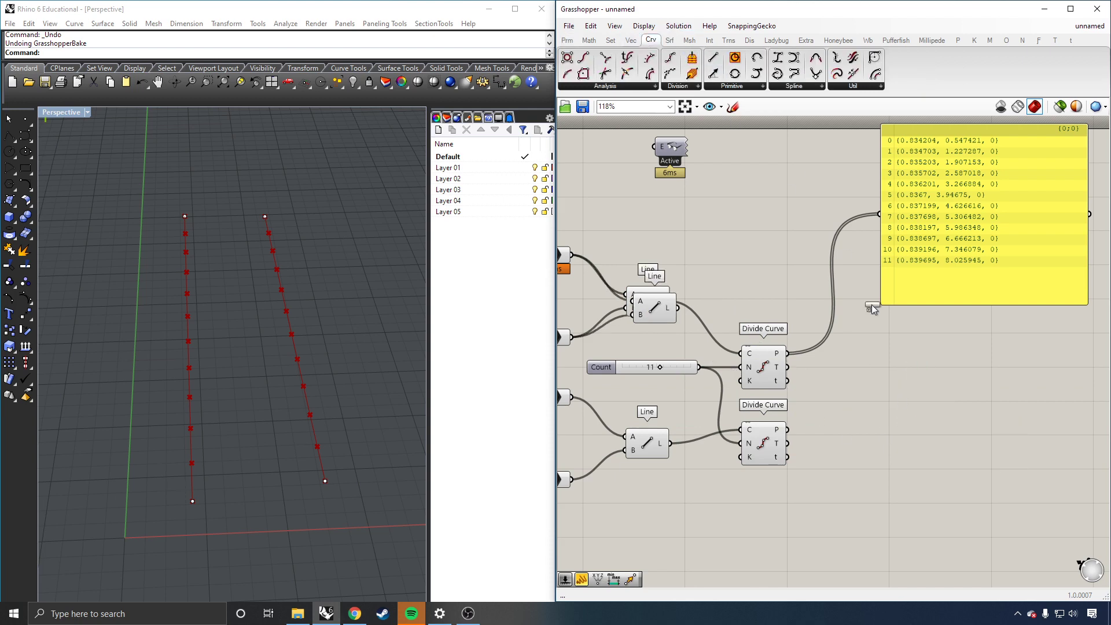
drag(871, 308, 877, 420)
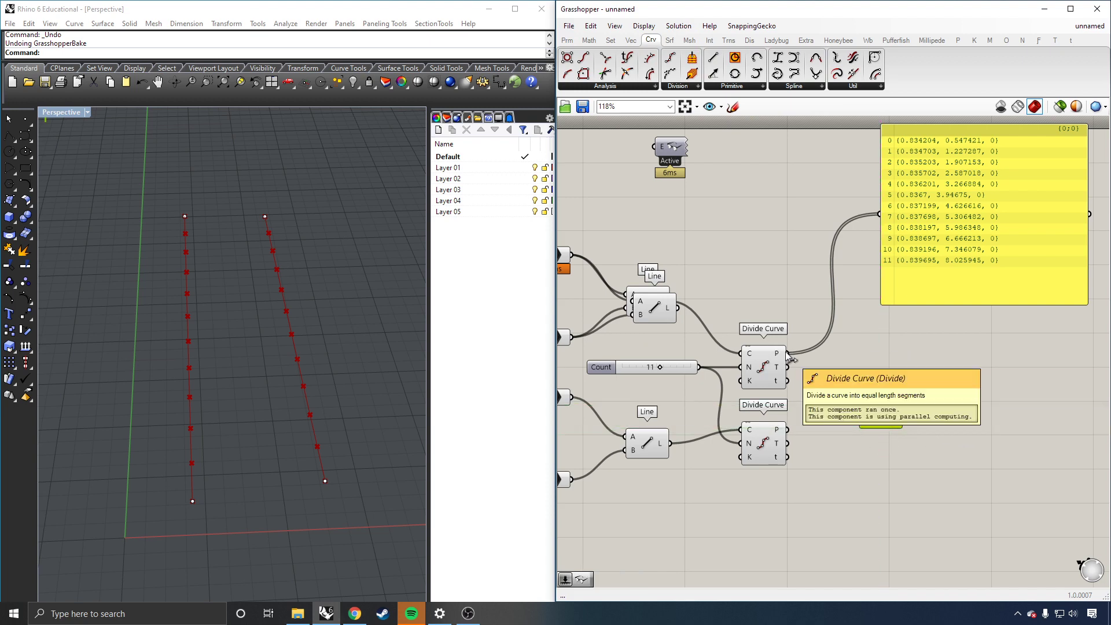
drag(789, 357, 861, 407)
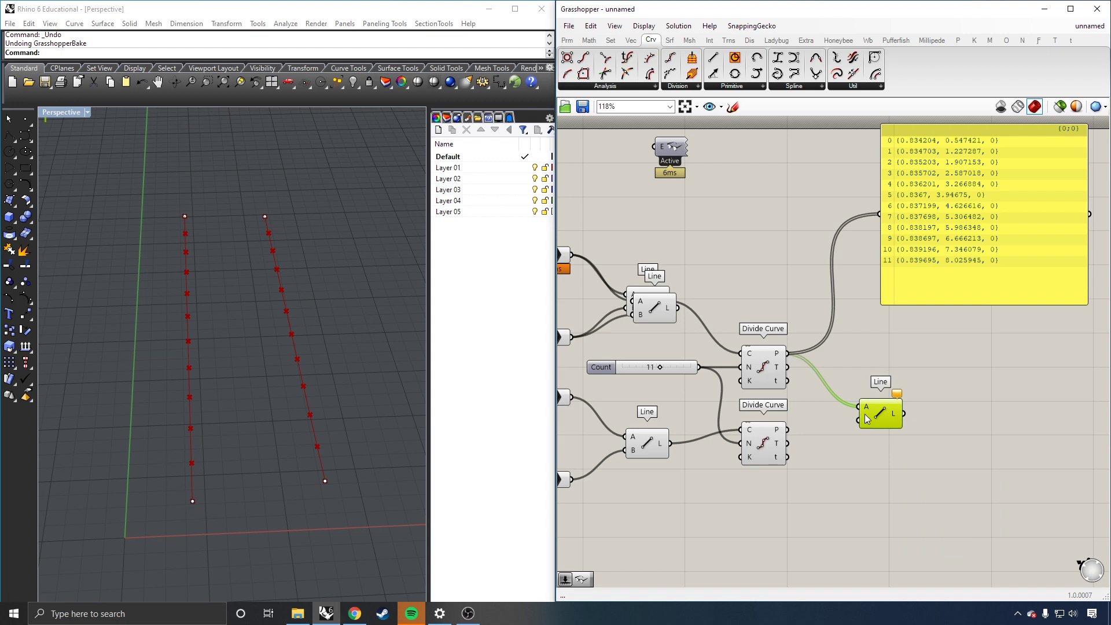
click(855, 454)
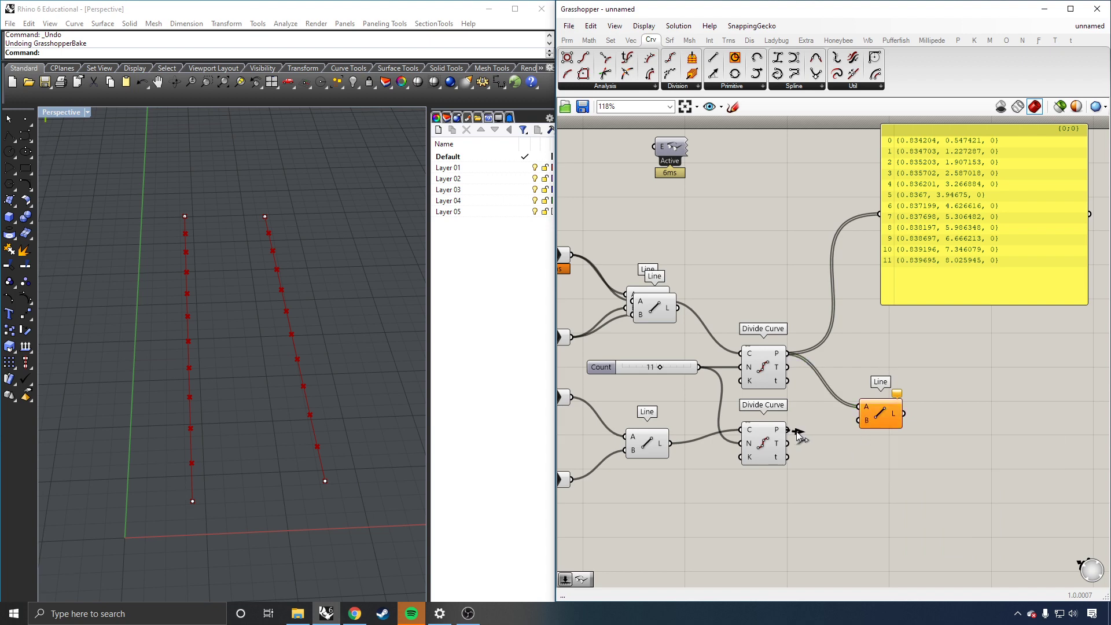
drag(797, 434, 859, 420)
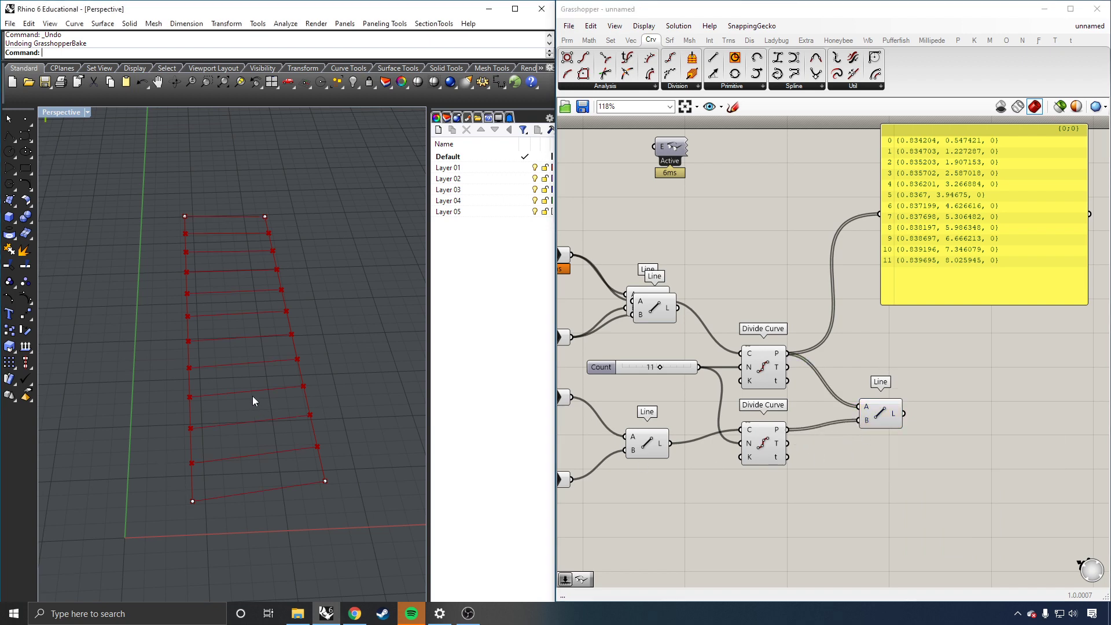
mouse_move(275, 377)
right_down()
mouse_move(248, 376)
mouse_move(176, 415)
mouse_move(238, 442)
mouse_move(283, 370)
right_up()
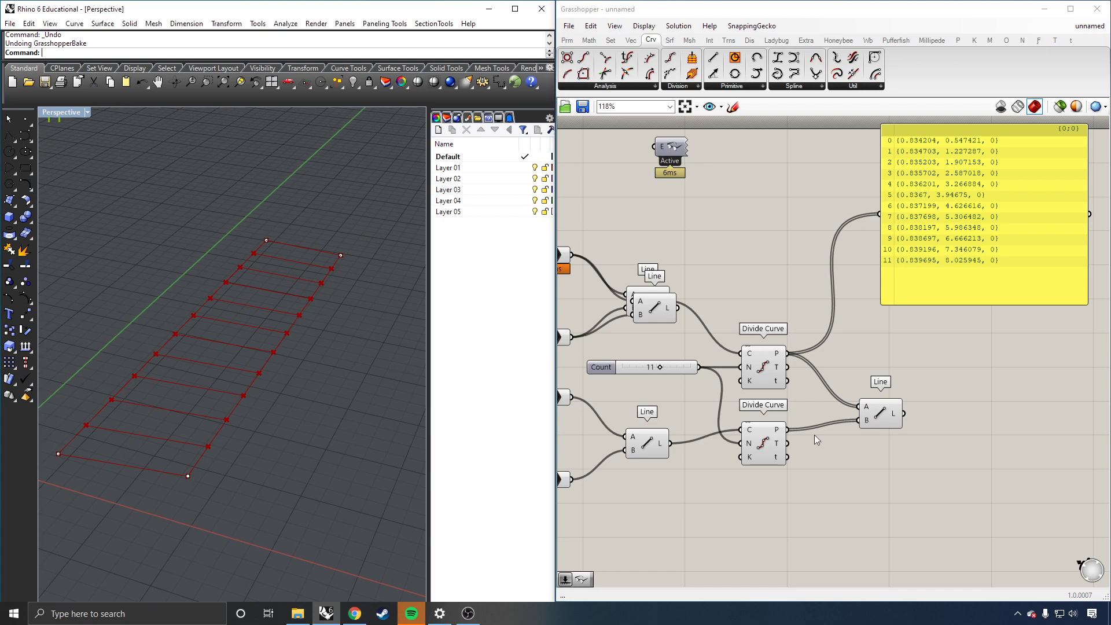
click(877, 419)
right_drag(355, 363, 324, 380)
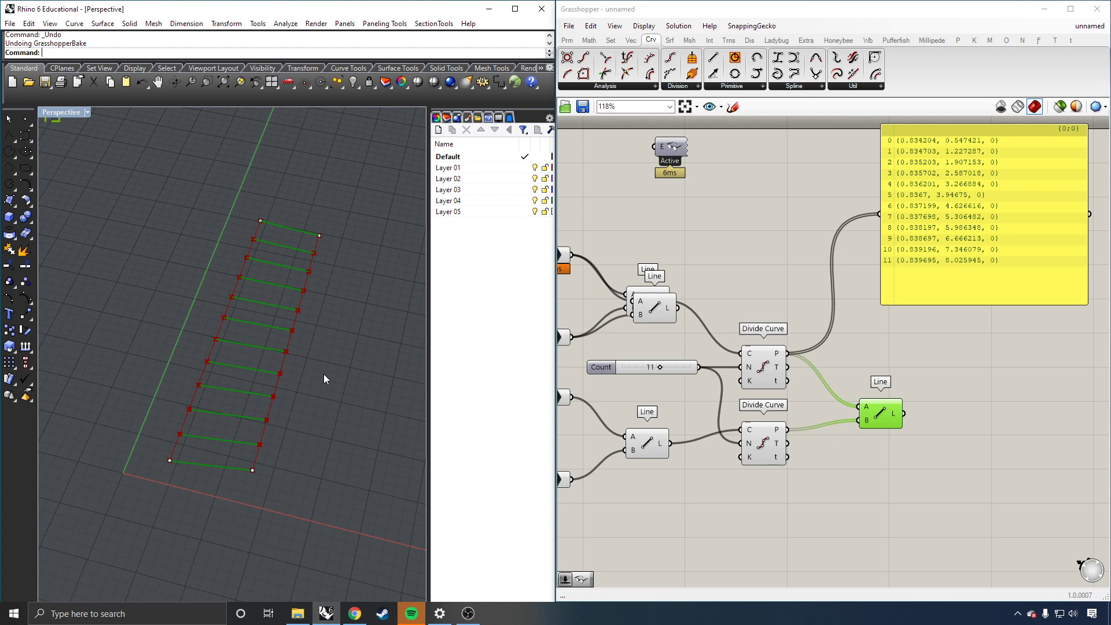
Step: Delete the stray duplicated Line component, keeping the Line that joins the division points
click(253, 470)
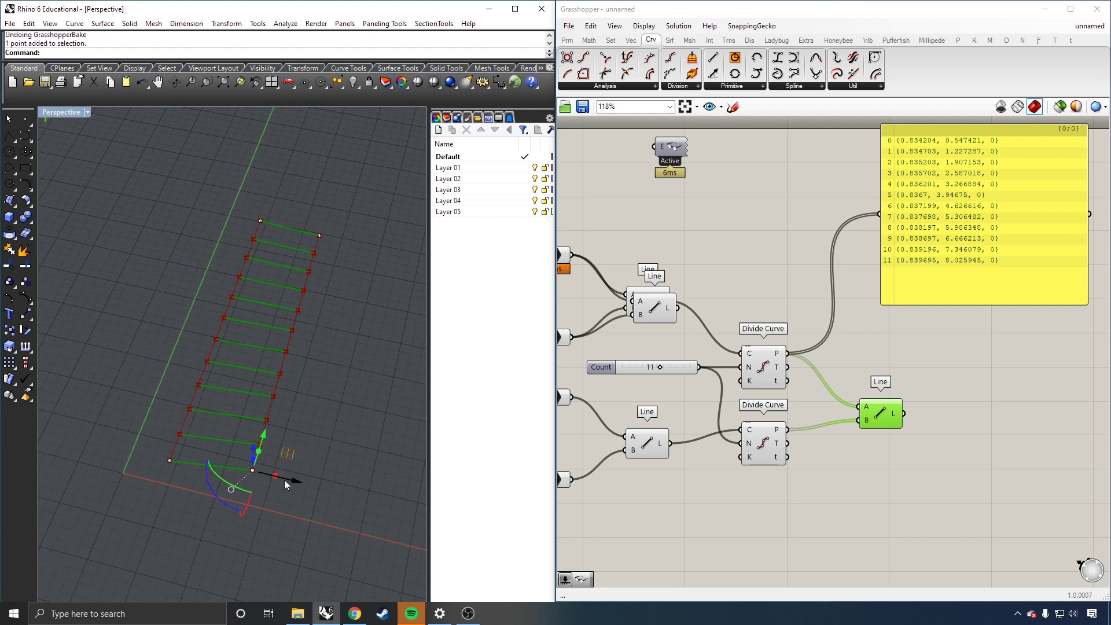
scroll(220, 310, down, 2)
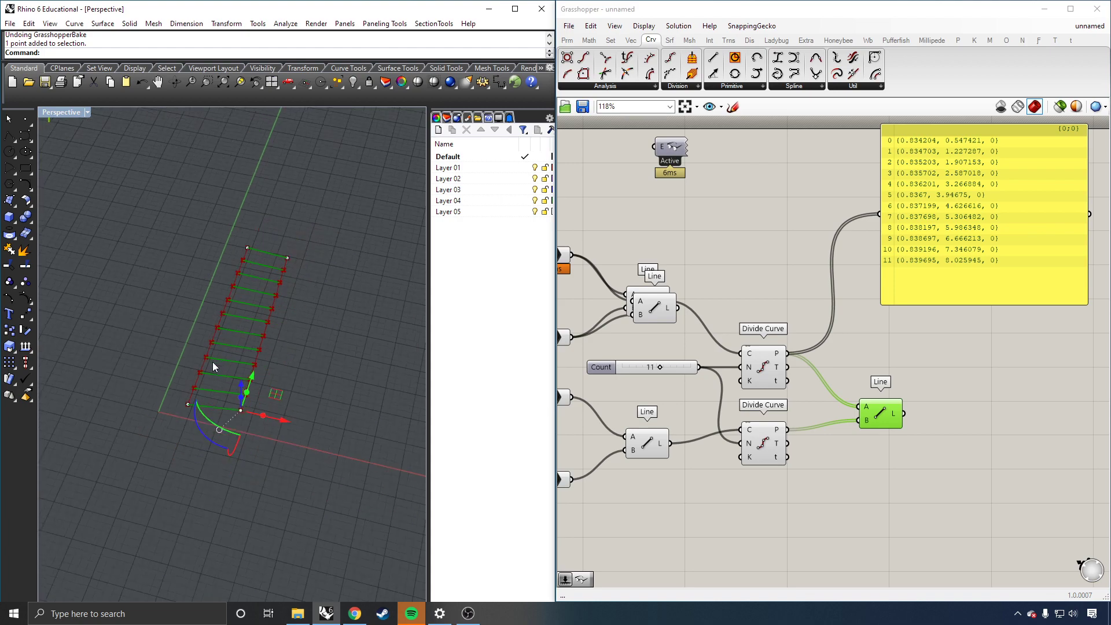
scroll(885, 398, down, 1)
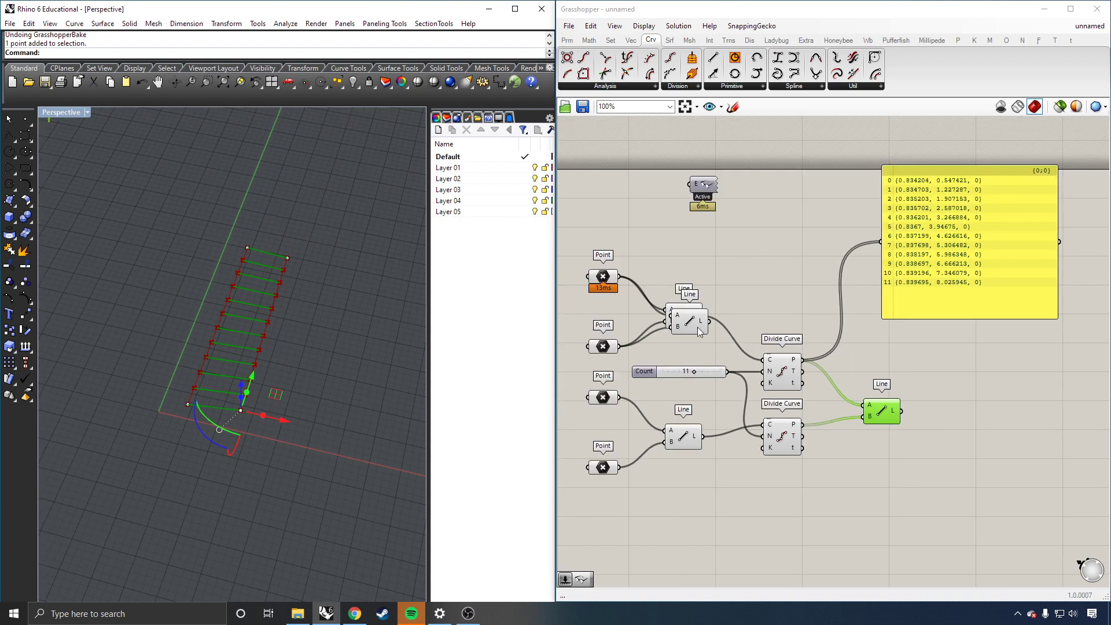
drag(700, 331, 701, 356)
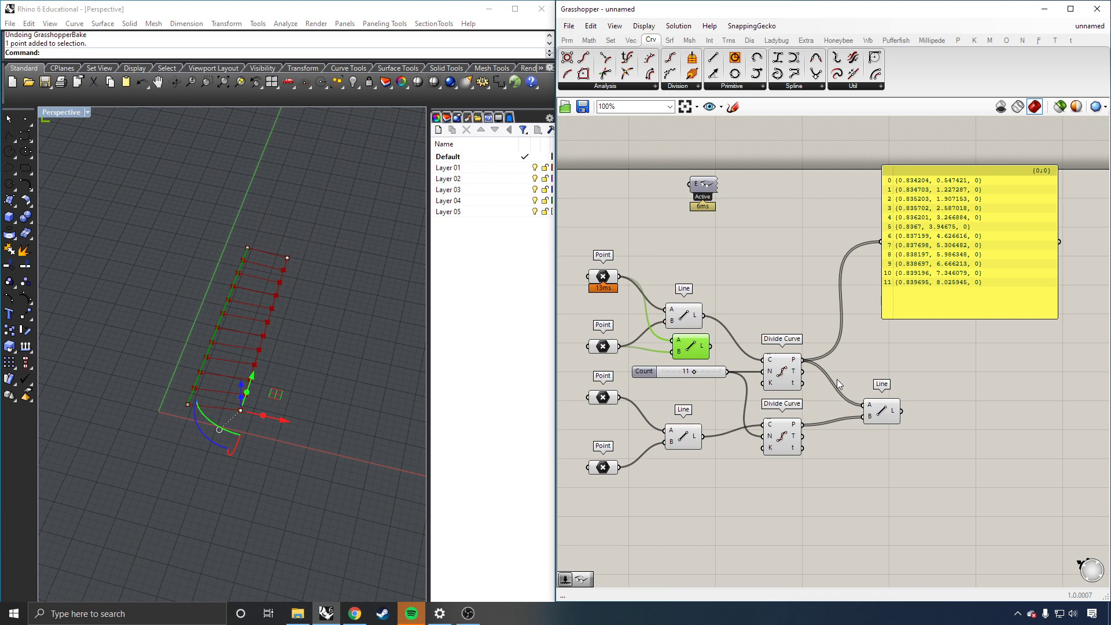
key(Delete)
click(873, 412)
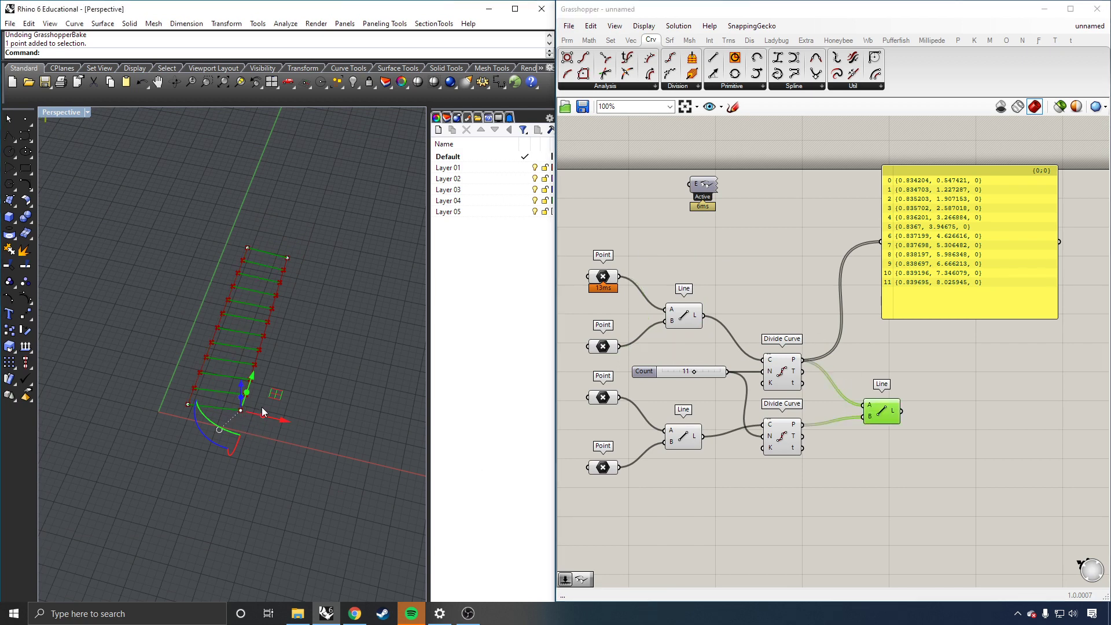
Step: Drag the first line's base and top endpoints in Rhino so the rungs cross in a twist
drag(287, 424, 344, 439)
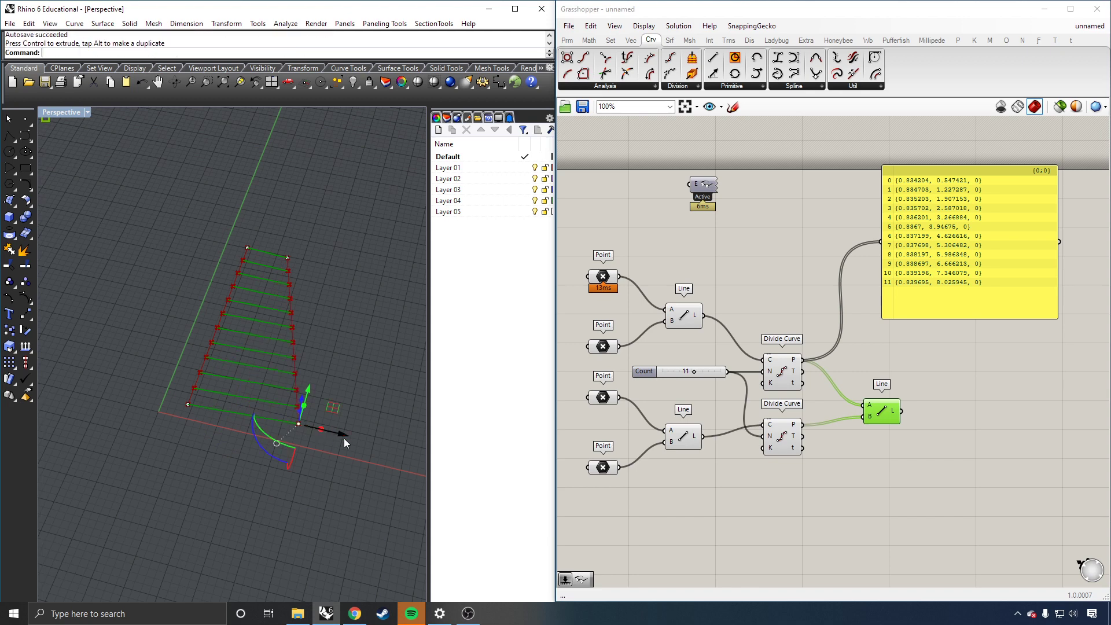
drag(307, 390, 258, 460)
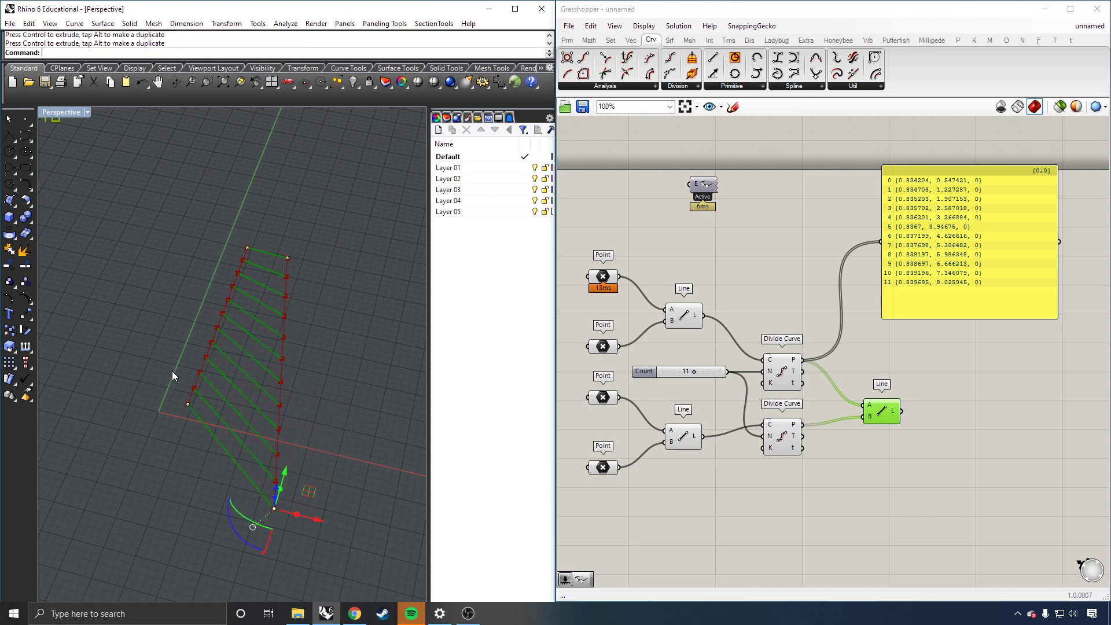
click(247, 249)
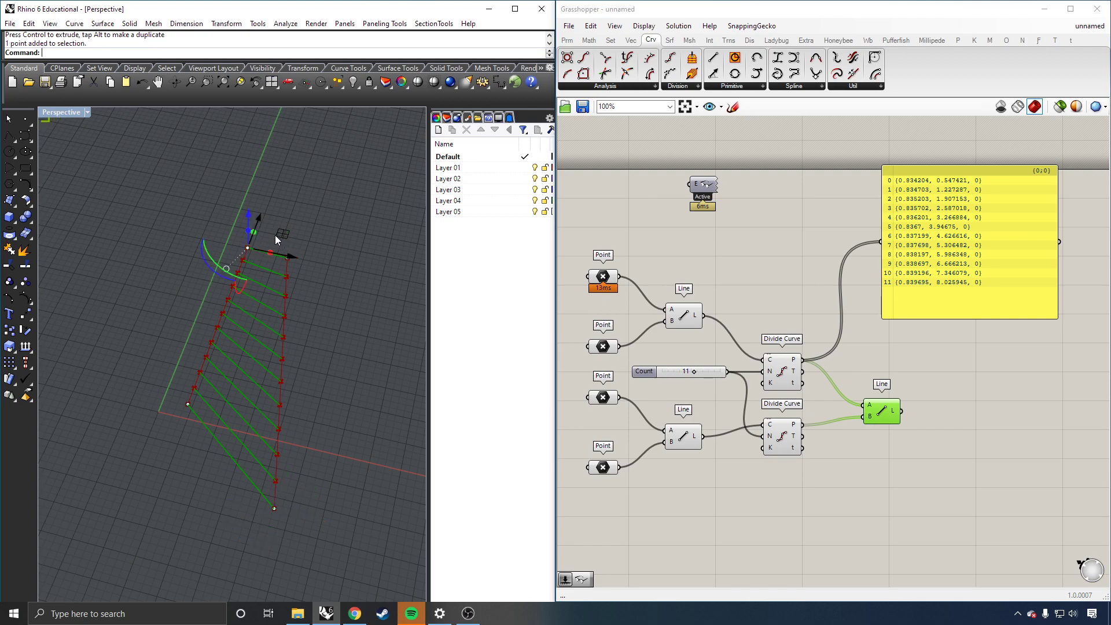
drag(275, 234, 197, 284)
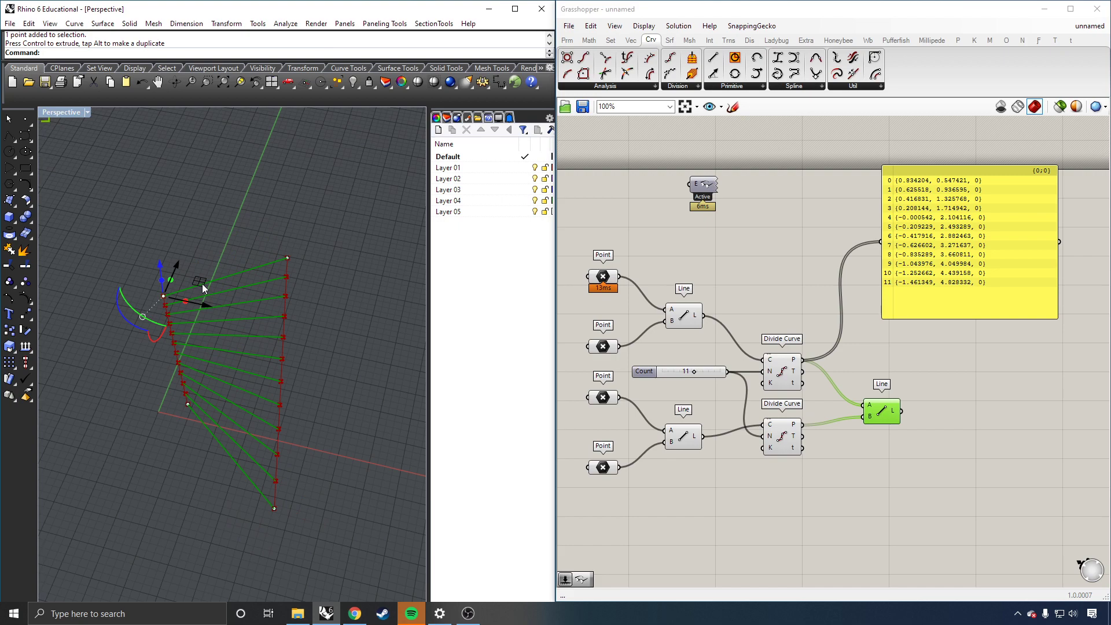
drag(203, 284, 214, 324)
drag(204, 373, 242, 502)
scroll(225, 447, up, 4)
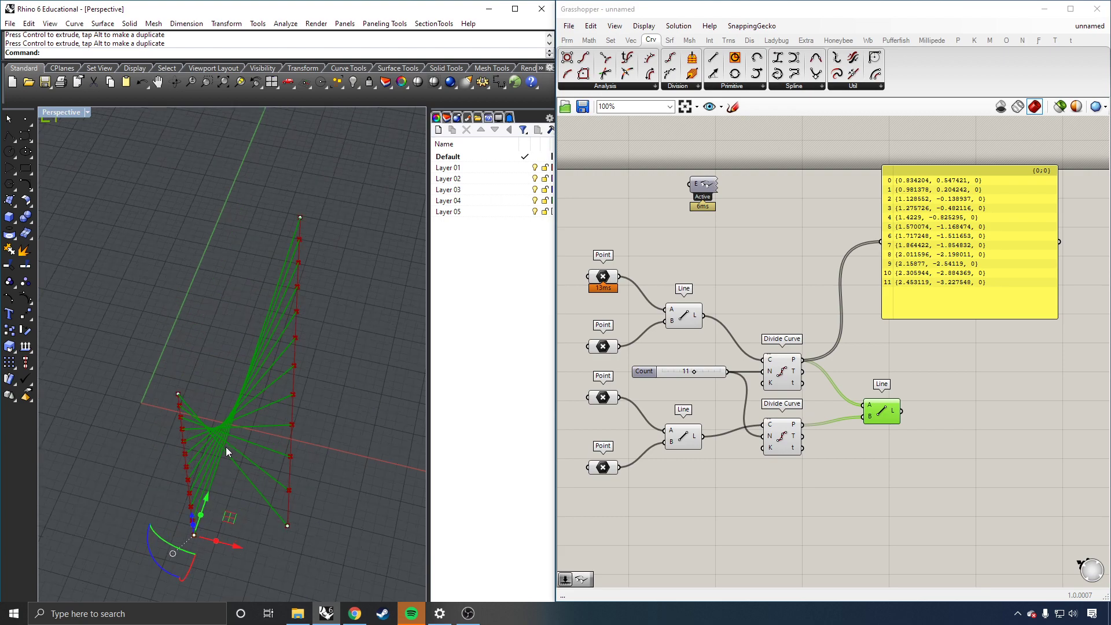
scroll(238, 385, down, 3)
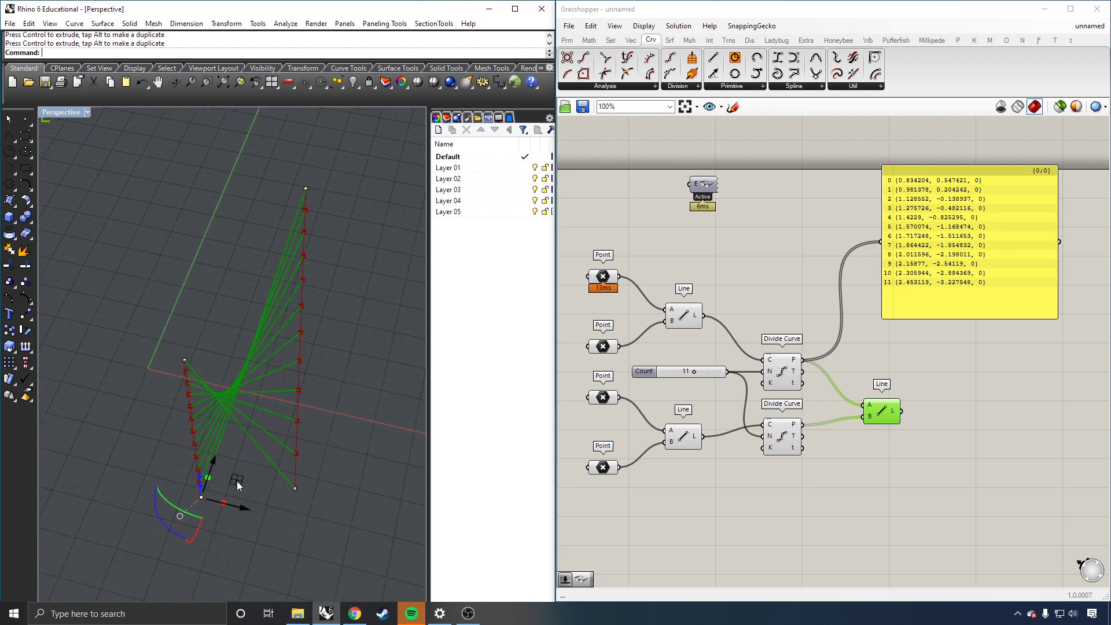
drag(237, 481, 247, 251)
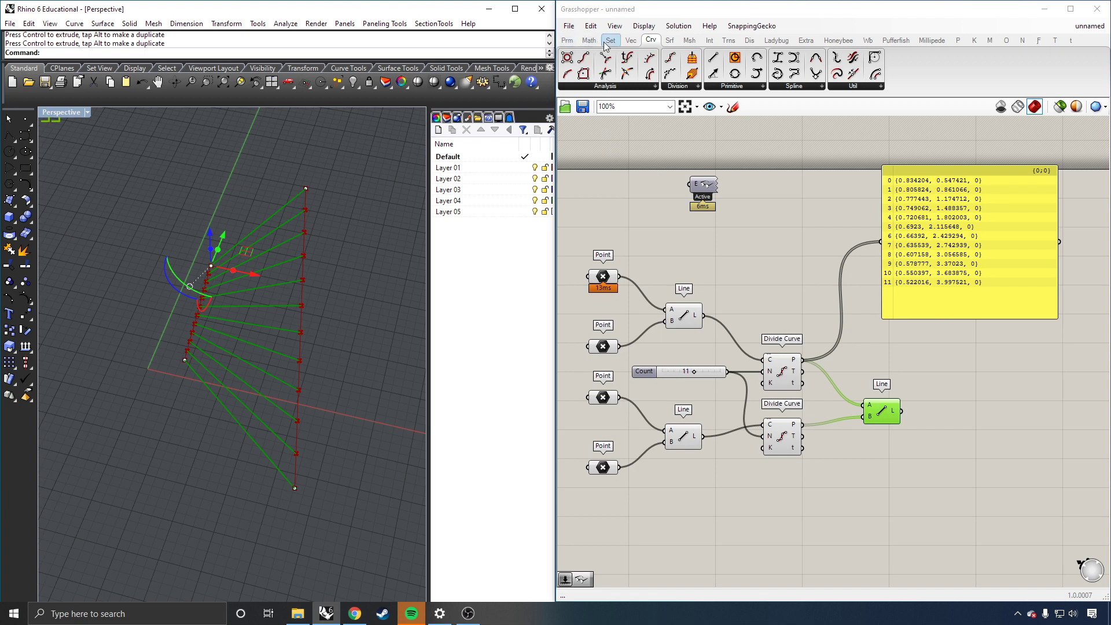
Step: Place an Addition component from the Math tab below the dividers
click(567, 40)
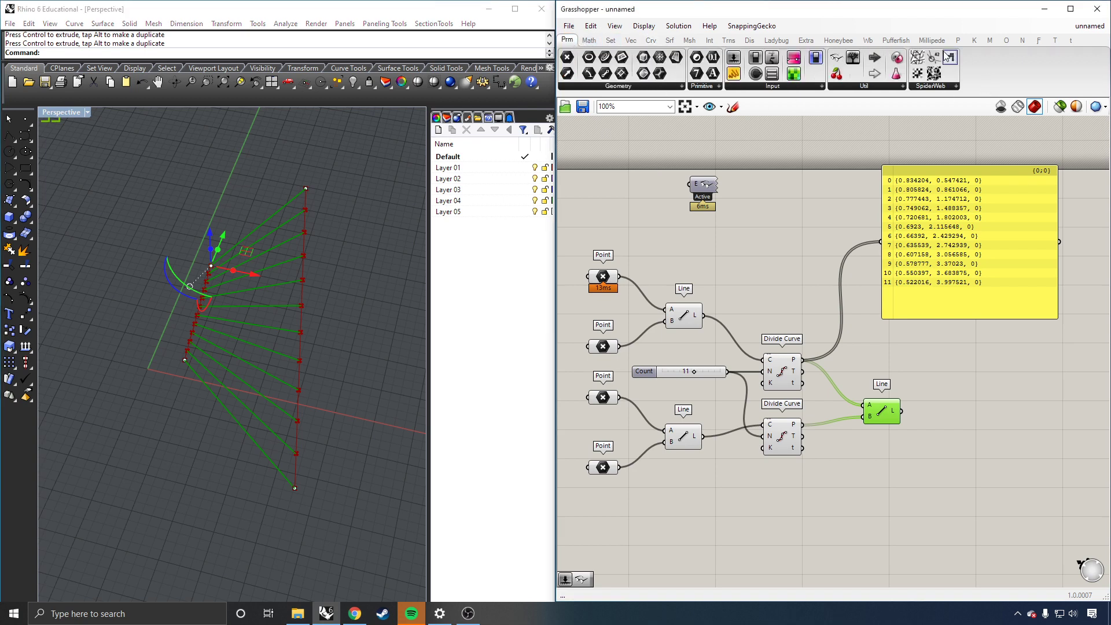
click(589, 40)
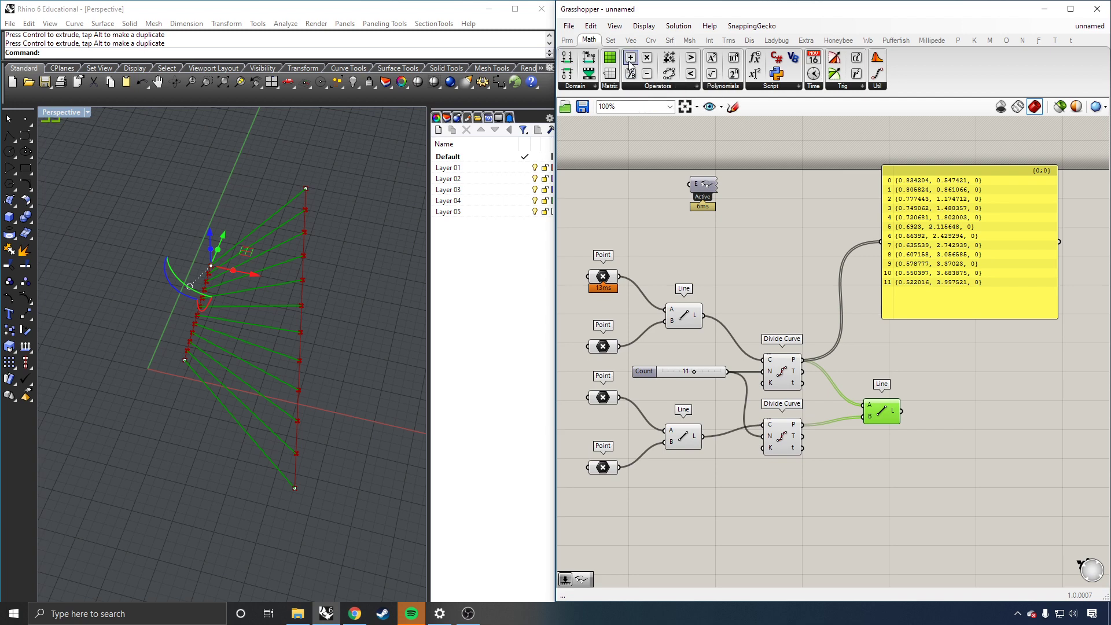
drag(630, 63, 784, 502)
click(695, 514)
Step: Add Count plus a 5 panel, route the result to the second Divide Curve, and set Count to 5
double_click(696, 515)
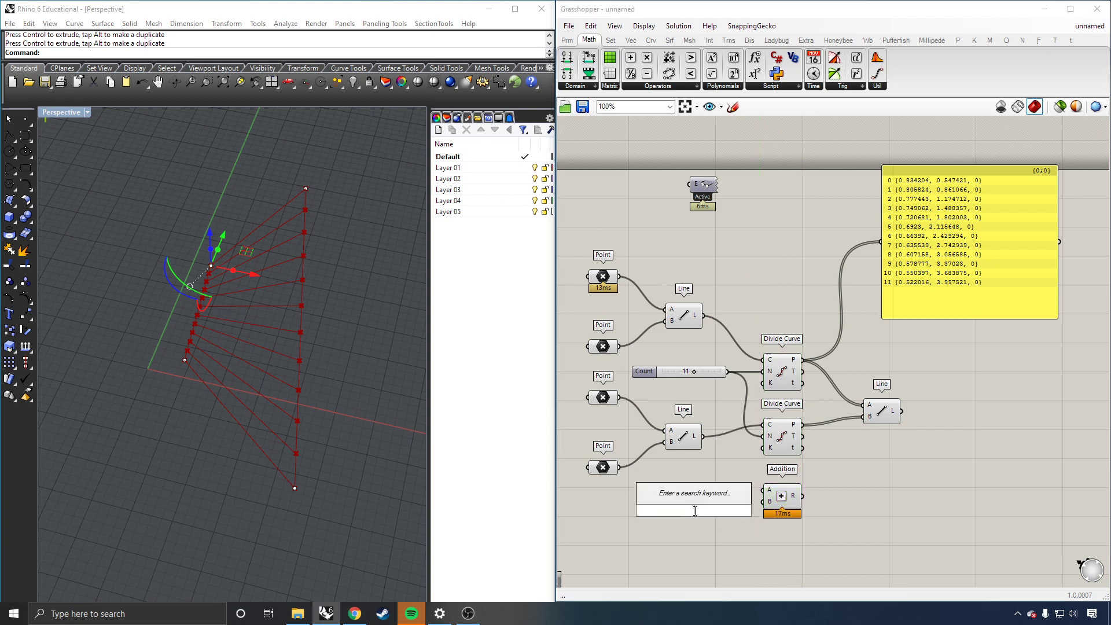
text("5)
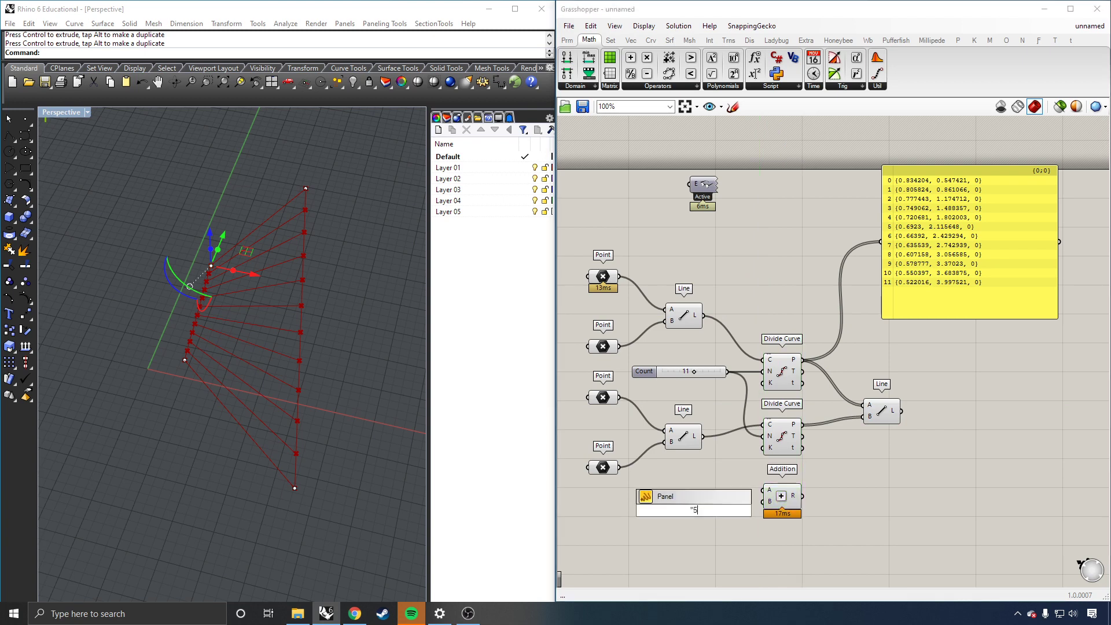
key(Return)
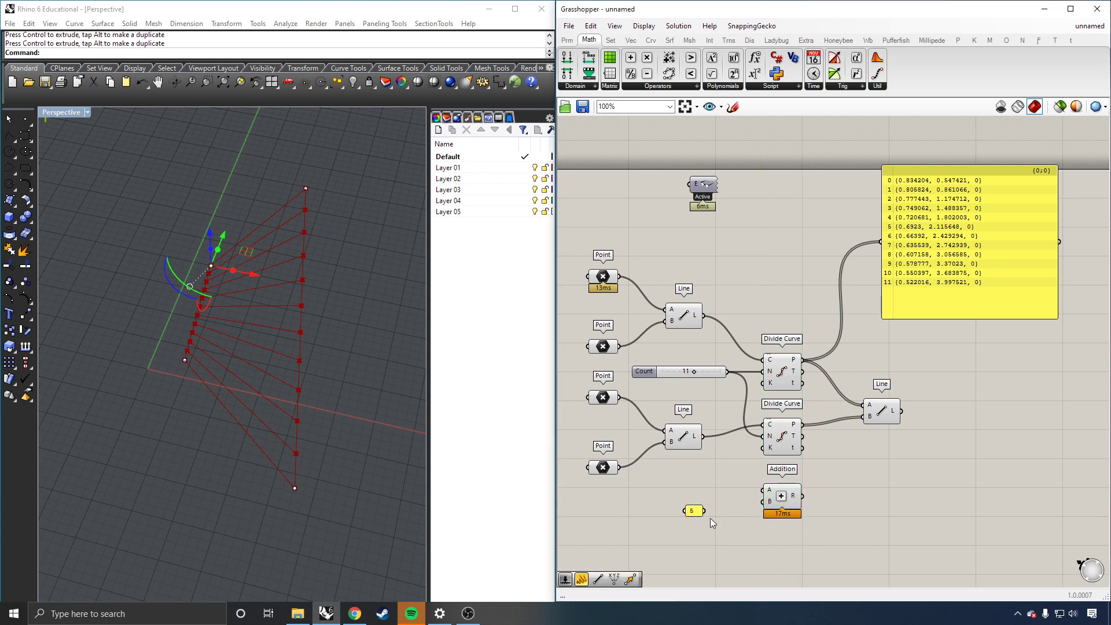
drag(703, 511, 762, 501)
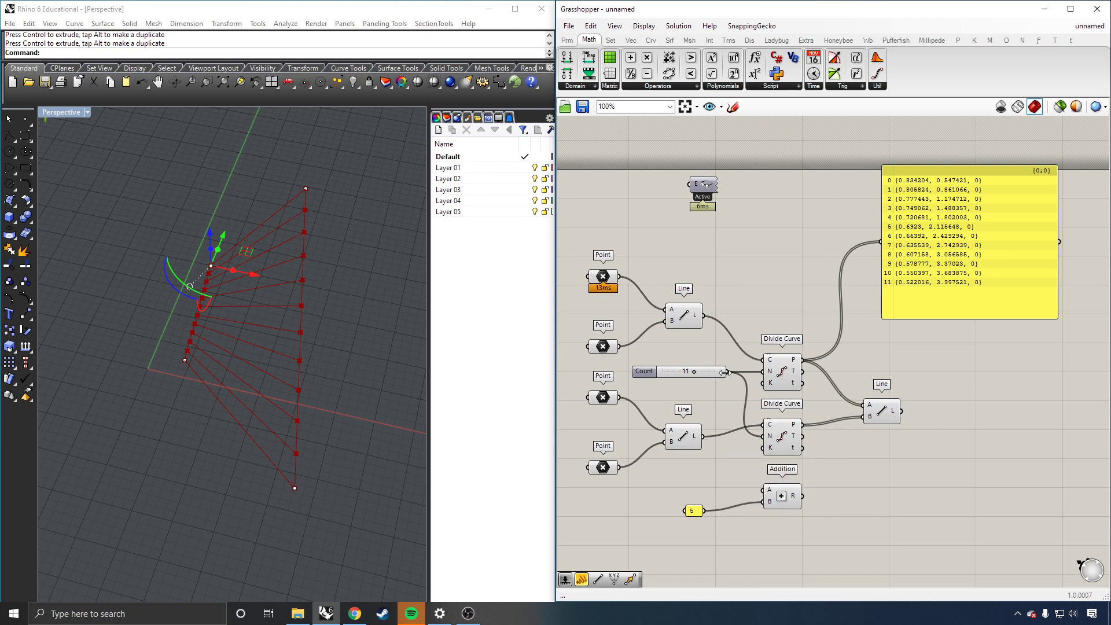
drag(727, 371, 729, 498)
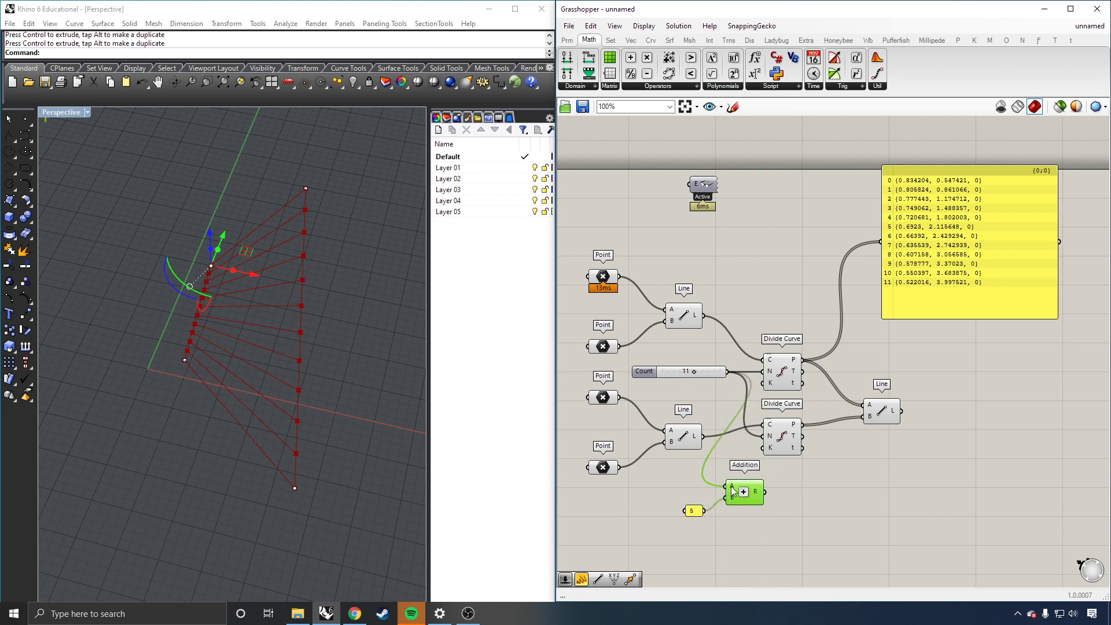
mouse_move(759, 495)
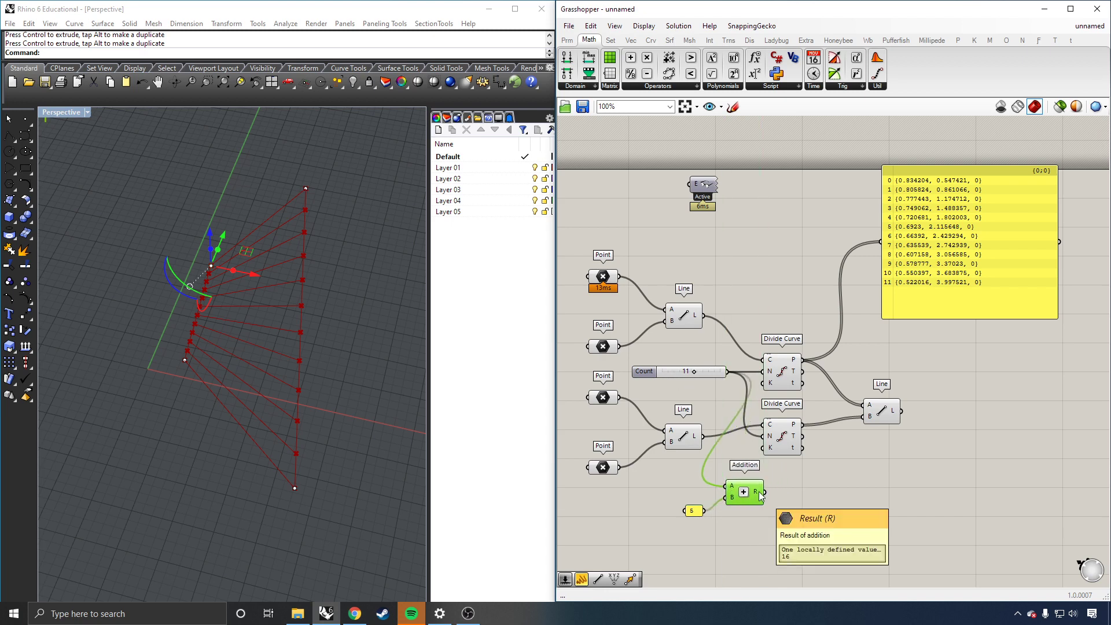
drag(762, 493, 801, 445)
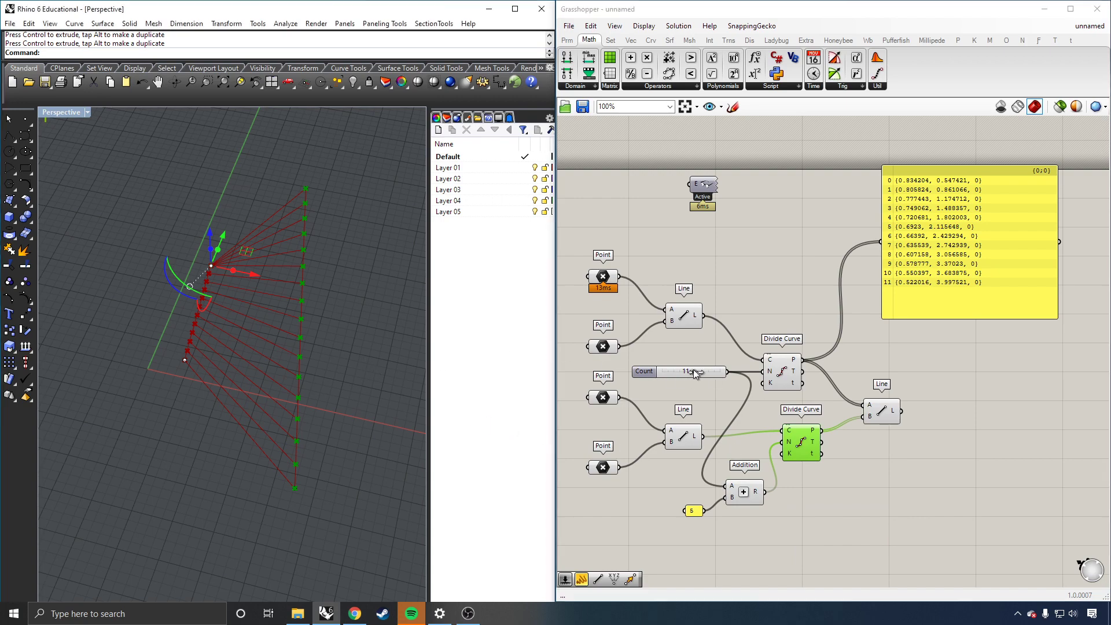
drag(694, 369, 670, 372)
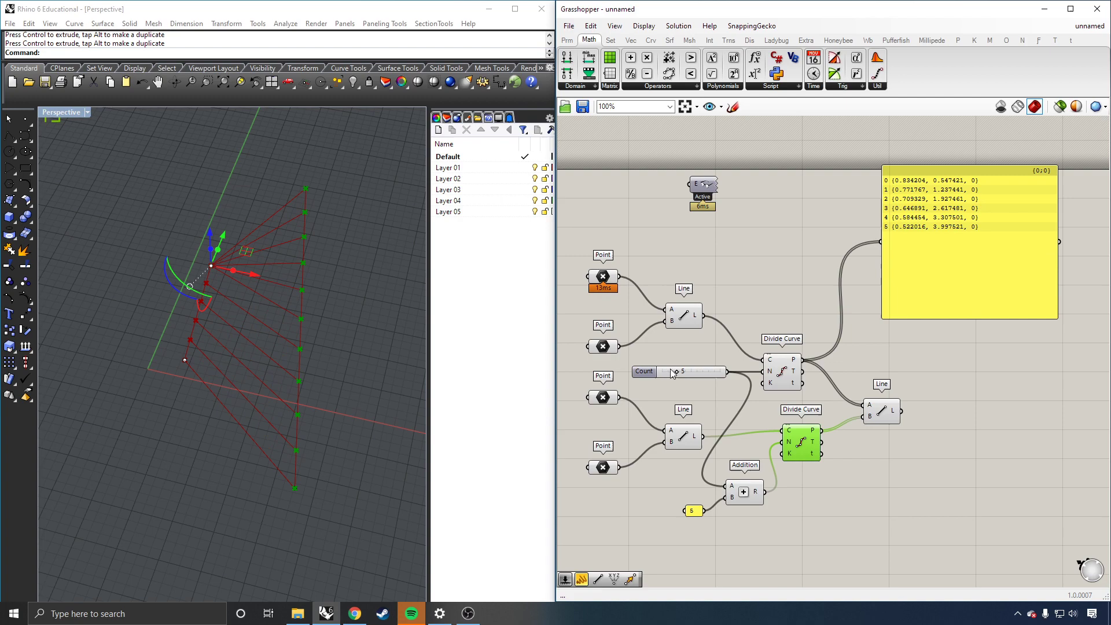
Step: Wire the Addition result into the second Divide Curve's count and show the Math Operators list
click(321, 250)
scroll(230, 259, up, 5)
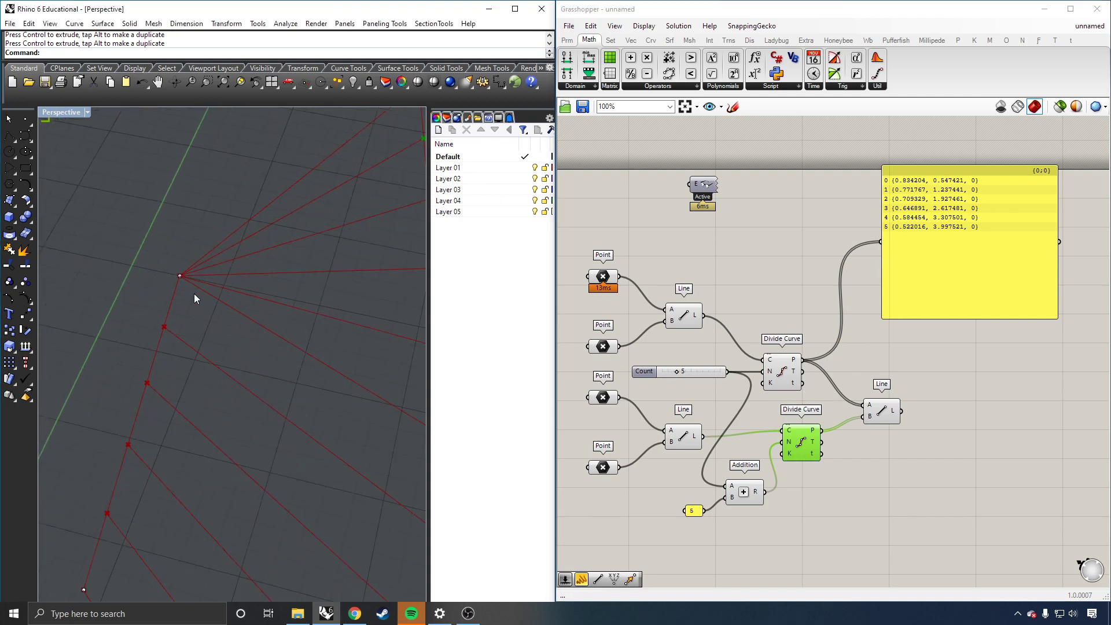
scroll(193, 297, down, 3)
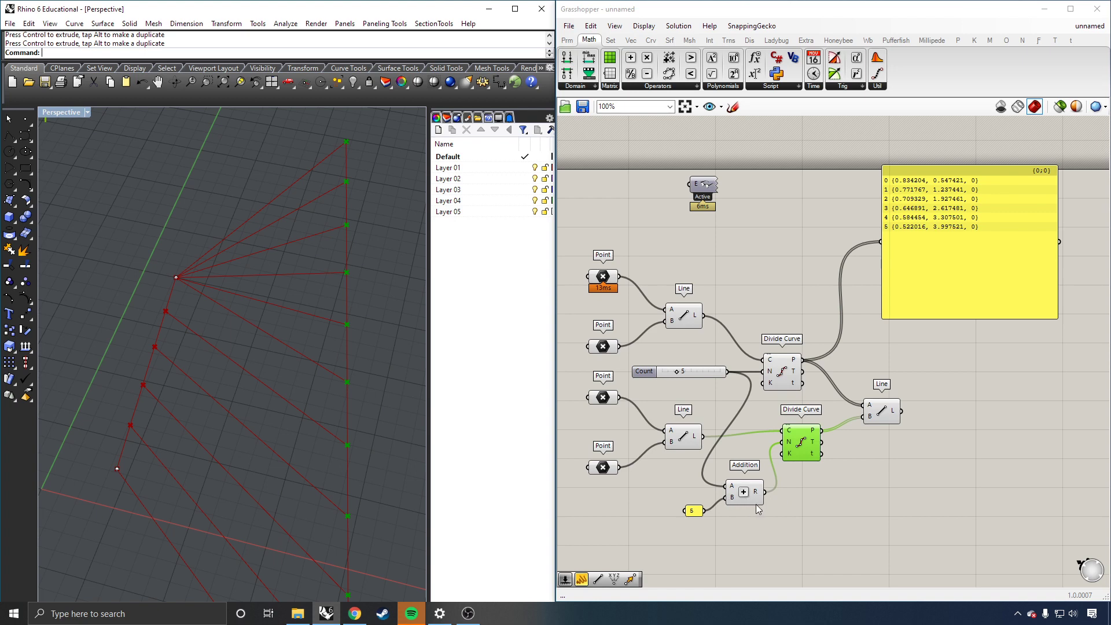
drag(773, 481, 764, 491)
click(681, 88)
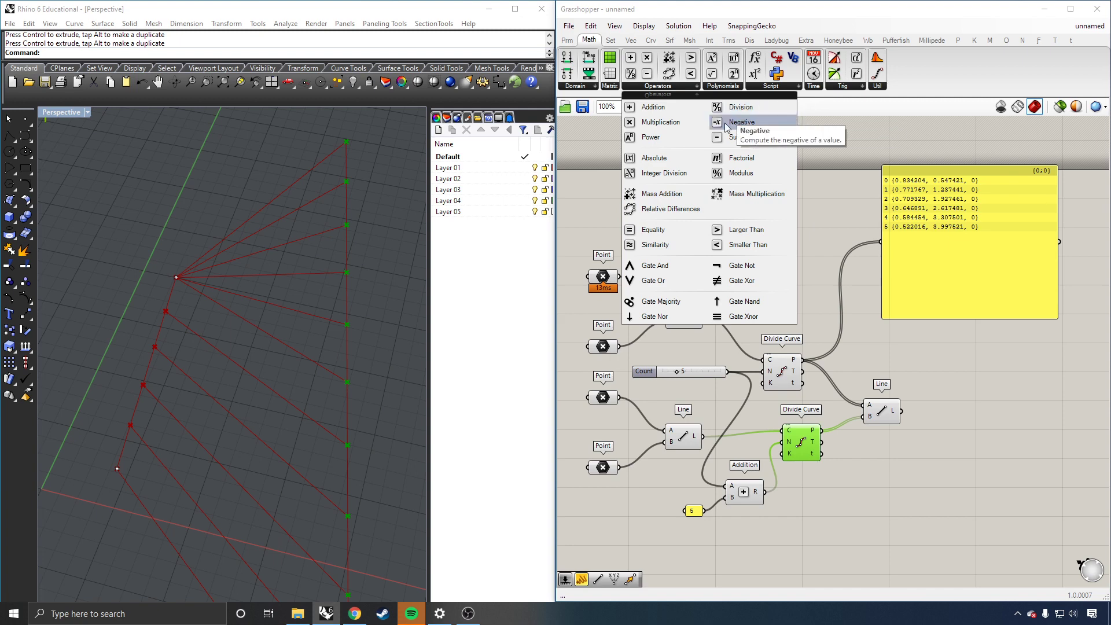
drag(736, 123, 702, 185)
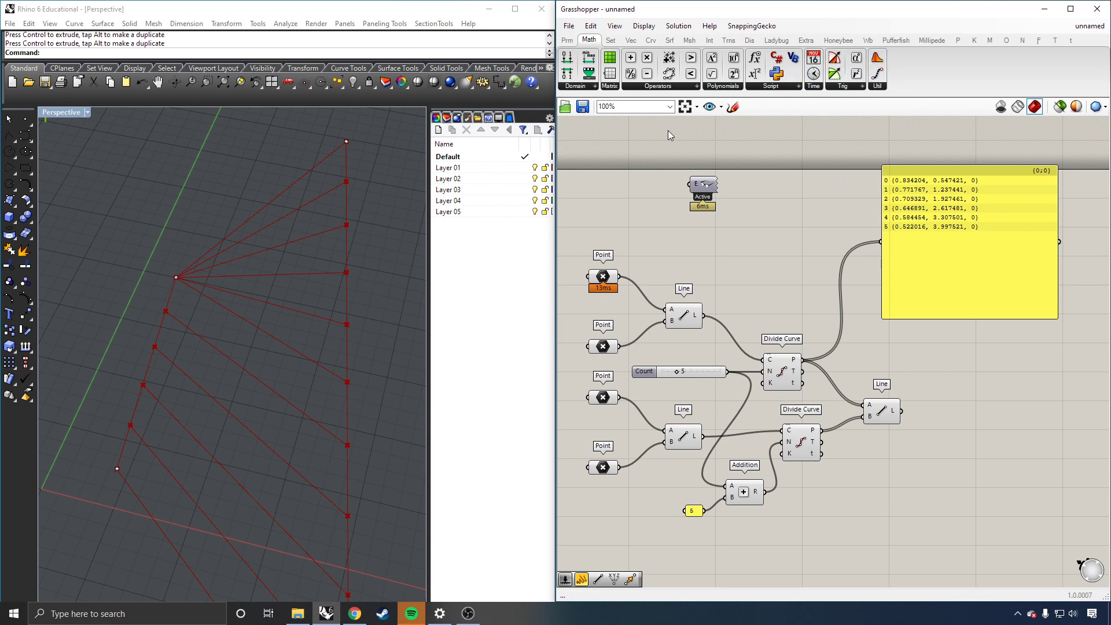
click(577, 86)
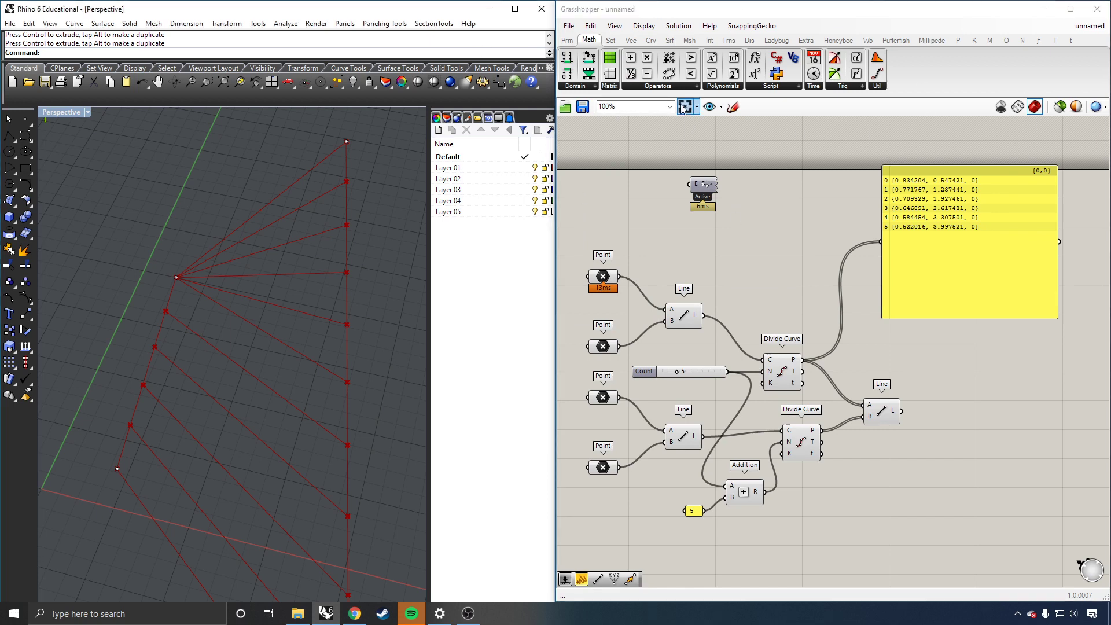
Step: On the Sets tab, open the List dropdown and then the Sequence components list
click(612, 42)
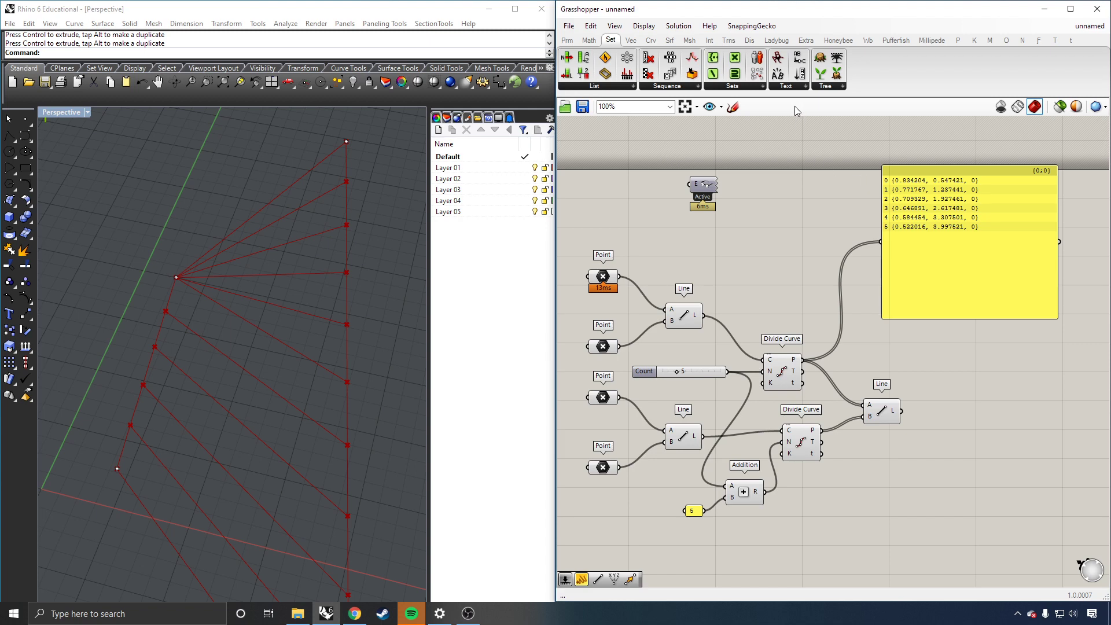
click(593, 88)
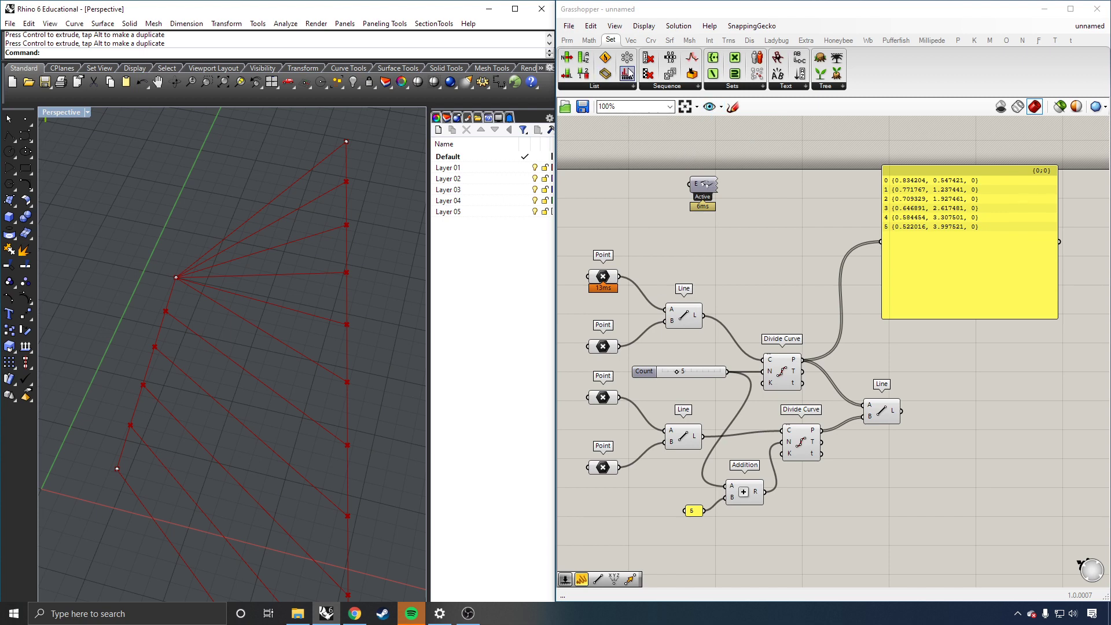
click(692, 87)
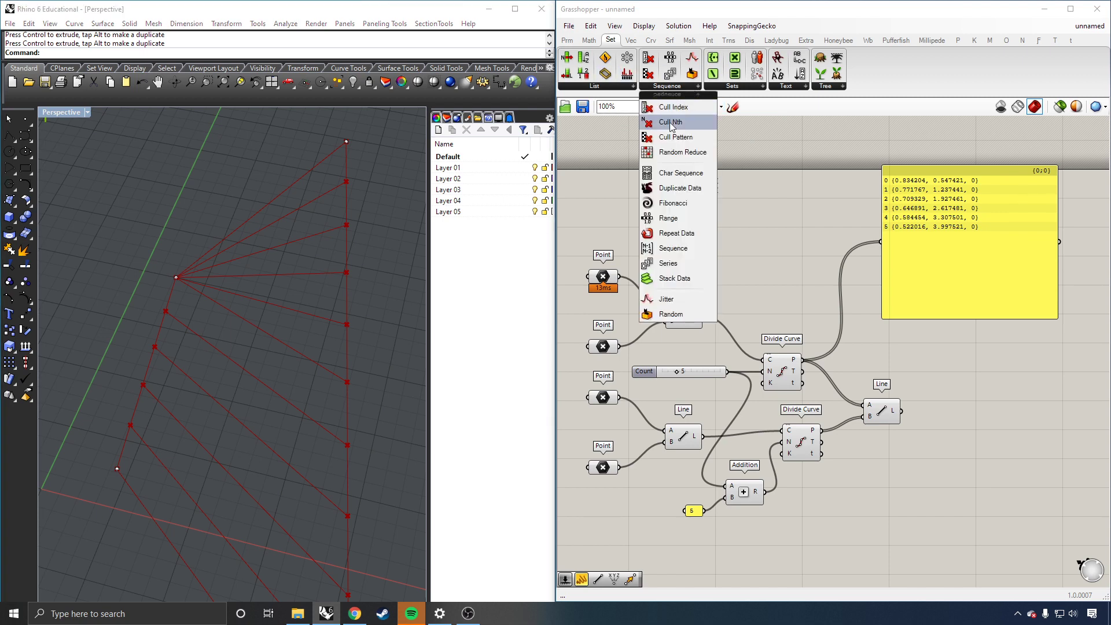
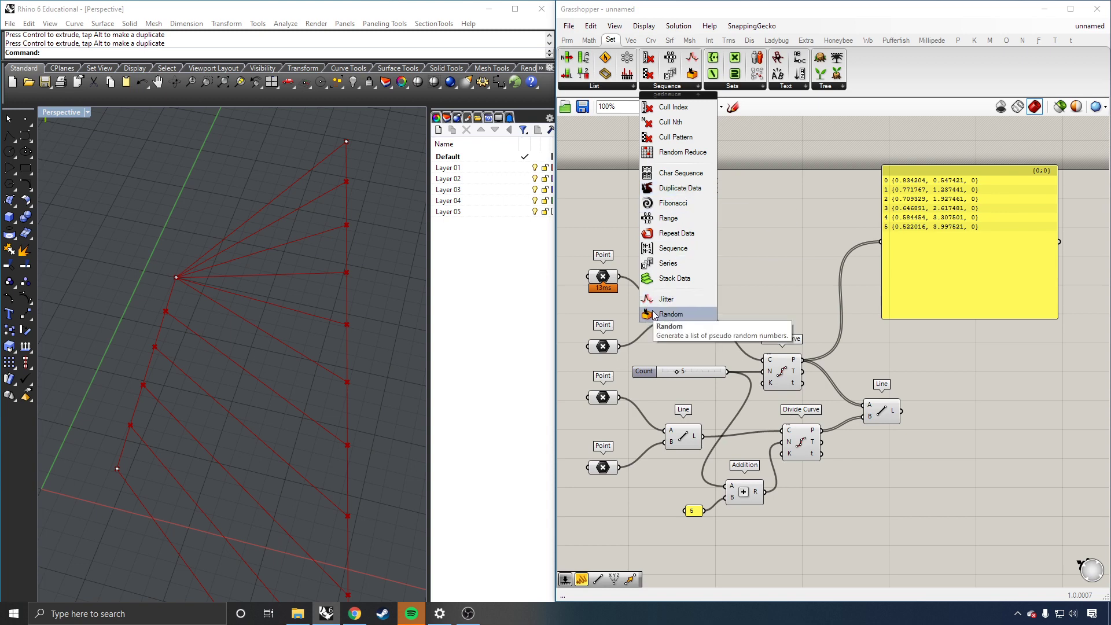
Step: Drop a Random component from Sequence onto the canvas, then browse the Sets, Text and Tree lists
drag(654, 314, 803, 188)
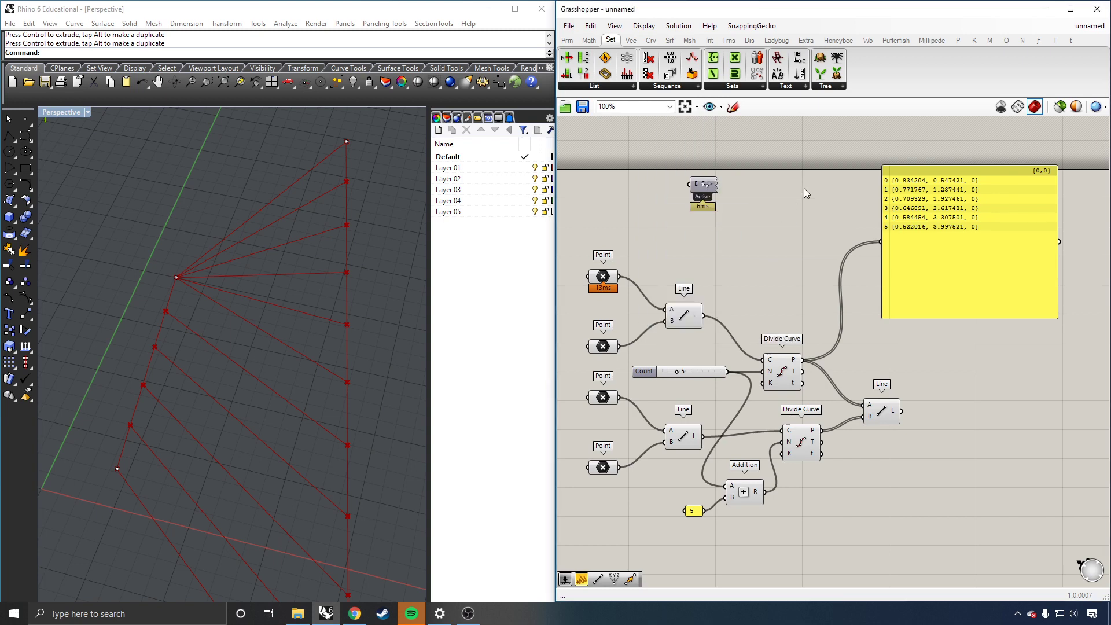
click(756, 88)
click(787, 87)
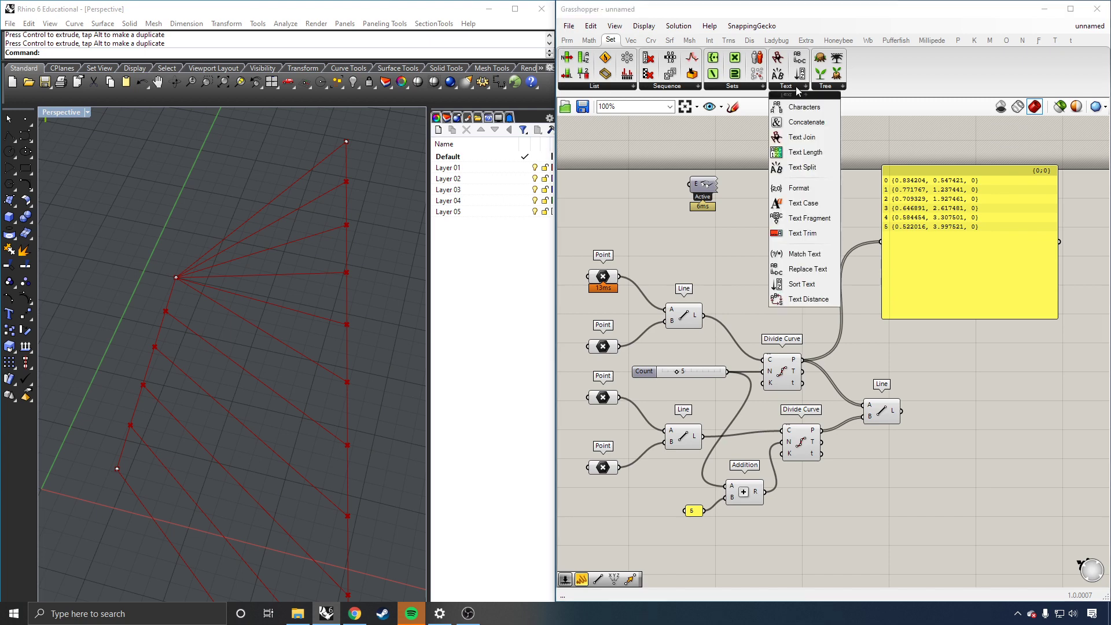
click(827, 88)
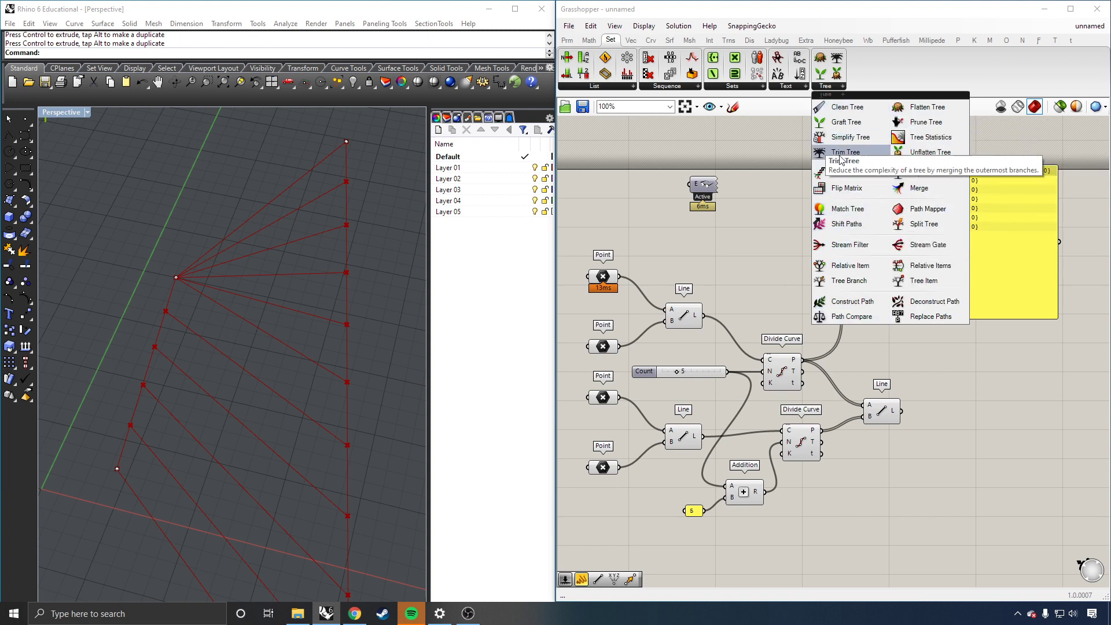
click(768, 263)
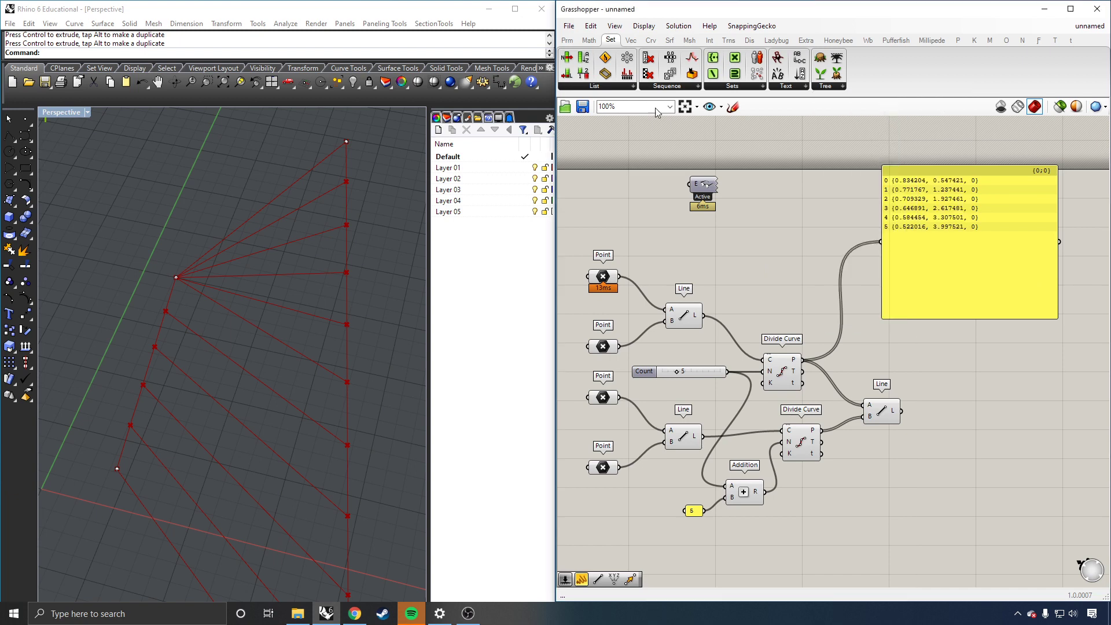
Step: Look over the vector components, then bring up the curve components
click(634, 41)
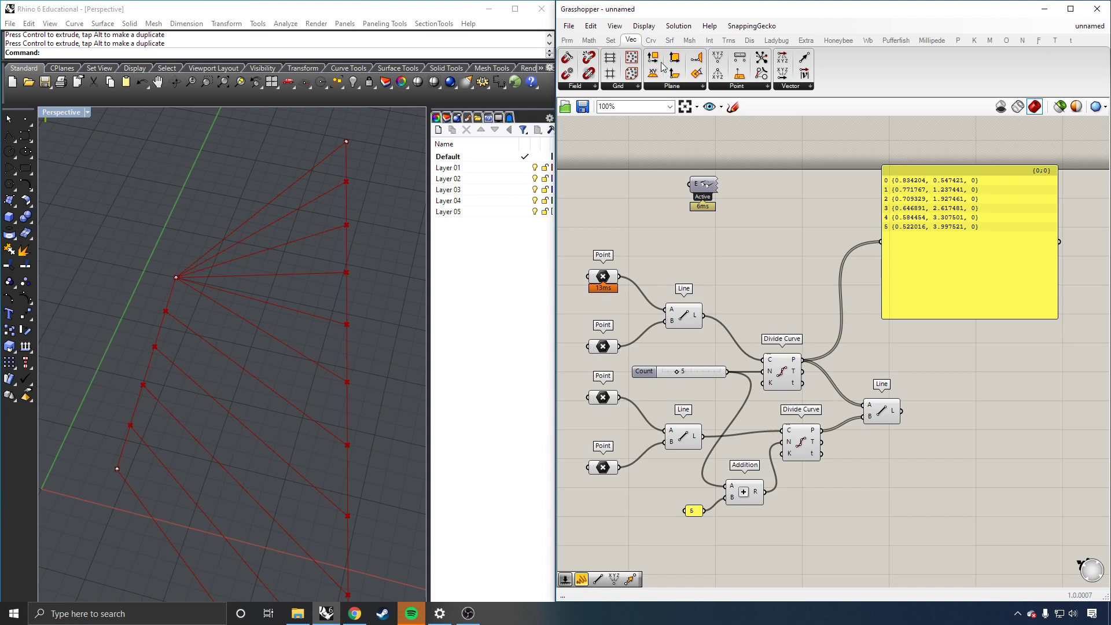
click(648, 43)
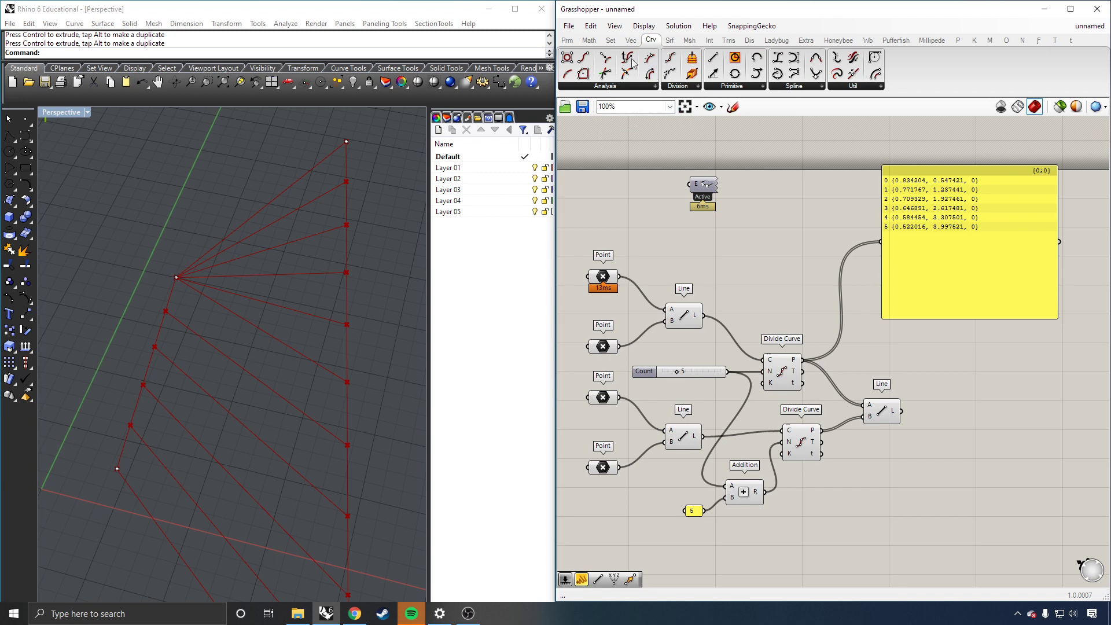
Step: Browse the Analysis, Division, Primitive, Spline and Util curve lists, then show surface components
click(605, 86)
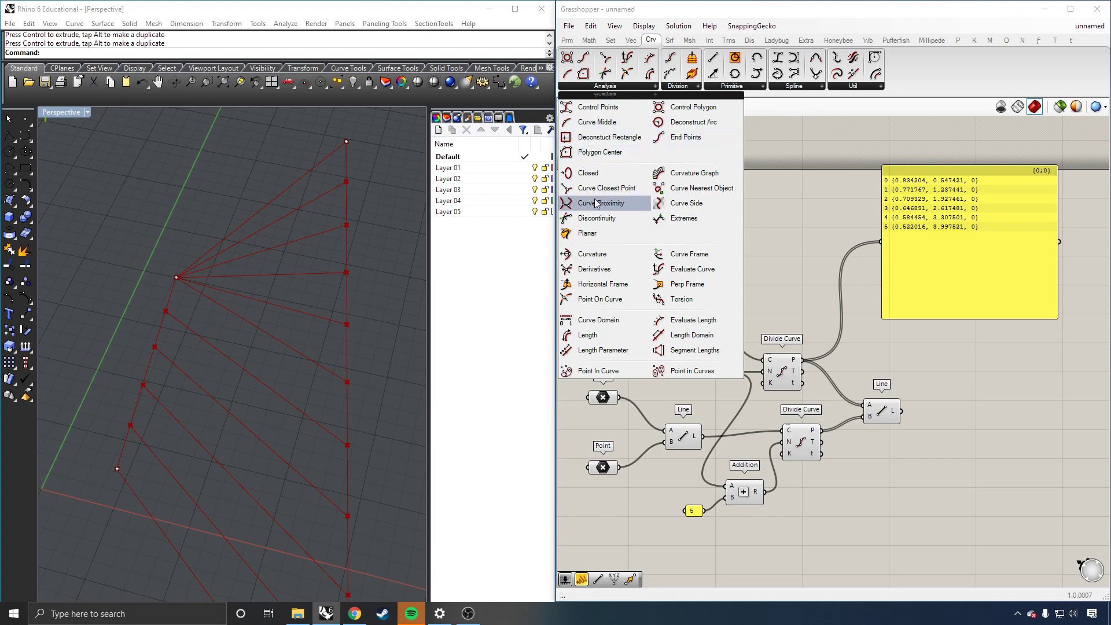
click(685, 88)
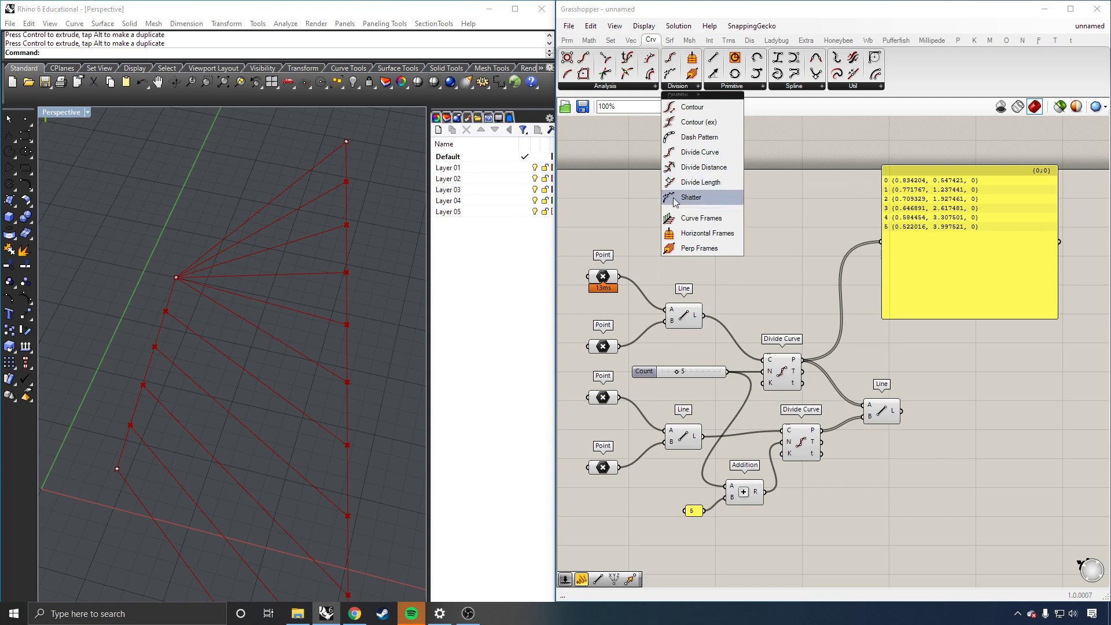
click(730, 88)
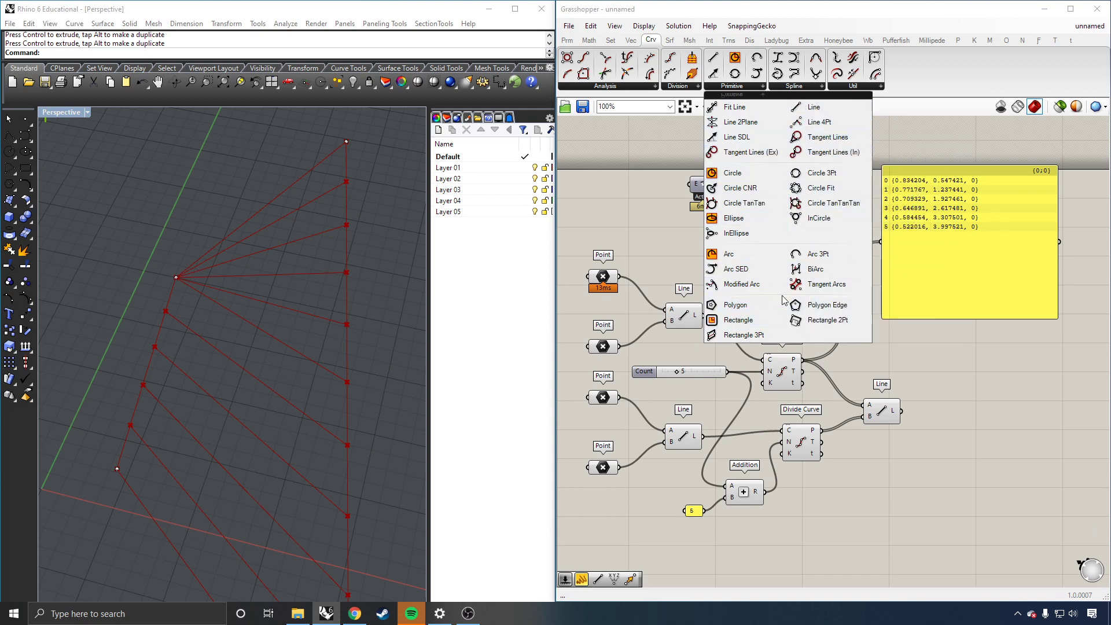
click(794, 88)
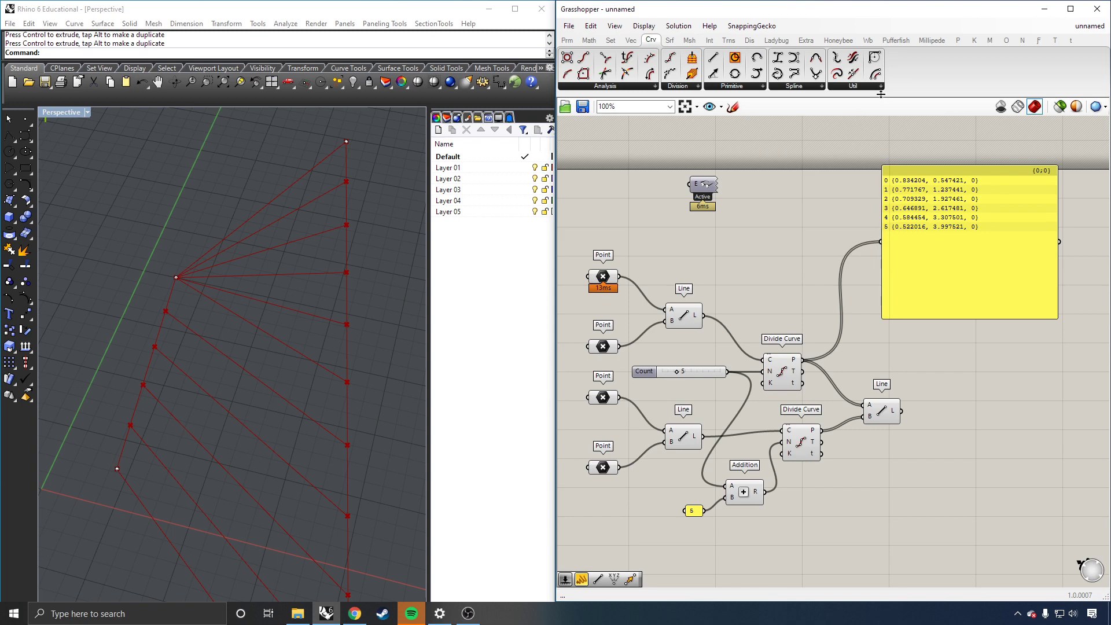
mouse_move(878, 87)
click(668, 42)
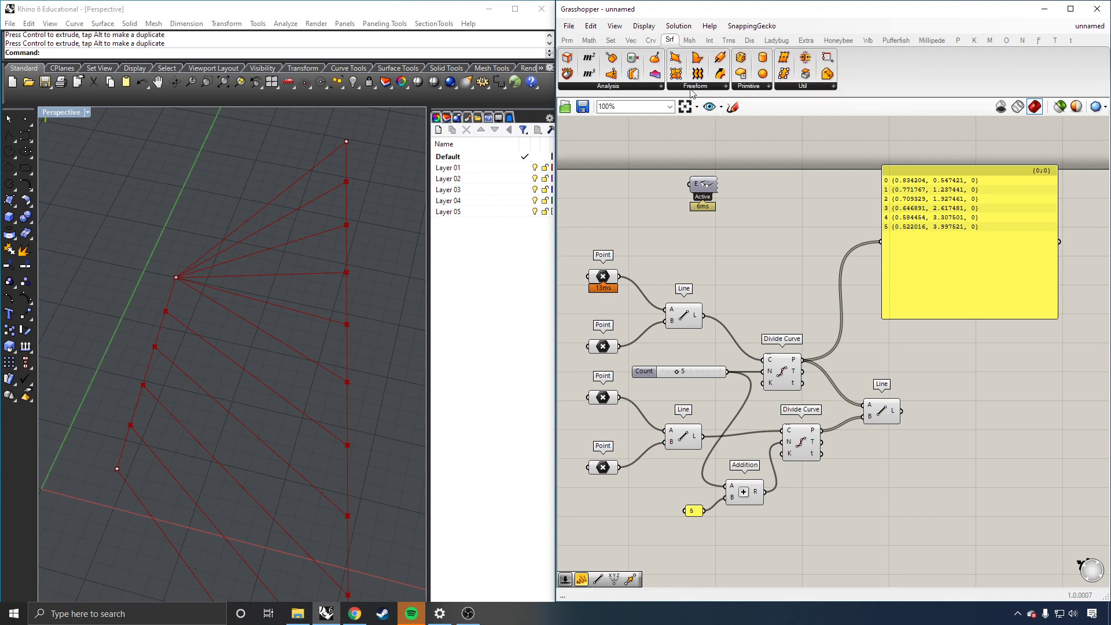
Step: Look over the mesh components, then bring up the intersection components
click(690, 42)
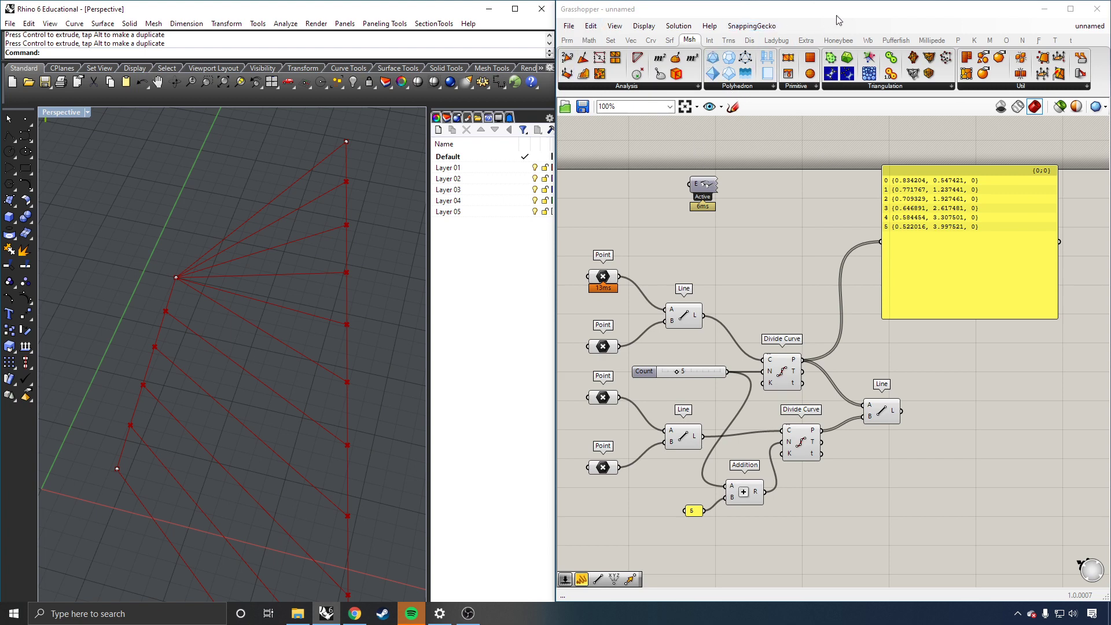
click(708, 40)
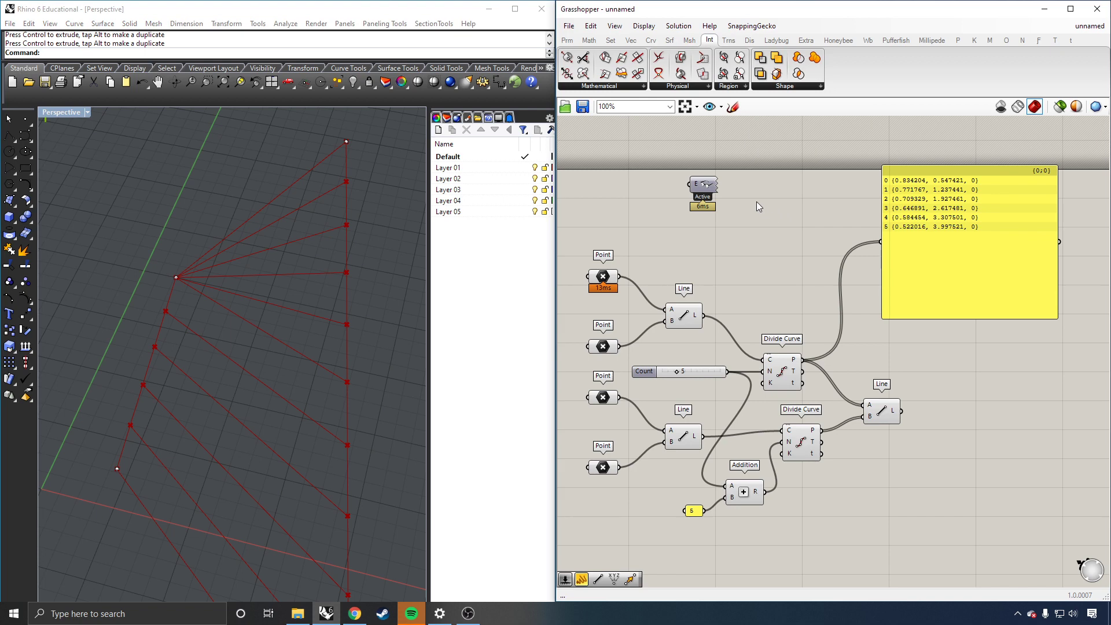
Step: Browse the Mathematical, Physical, Region and Shape intersection component lists
click(624, 84)
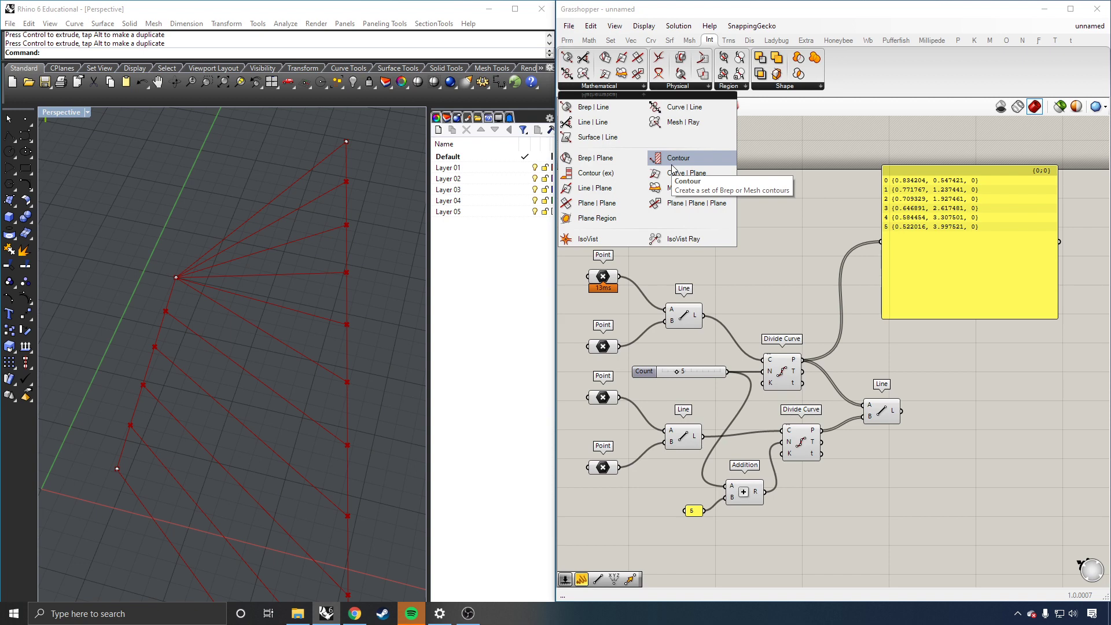
click(678, 87)
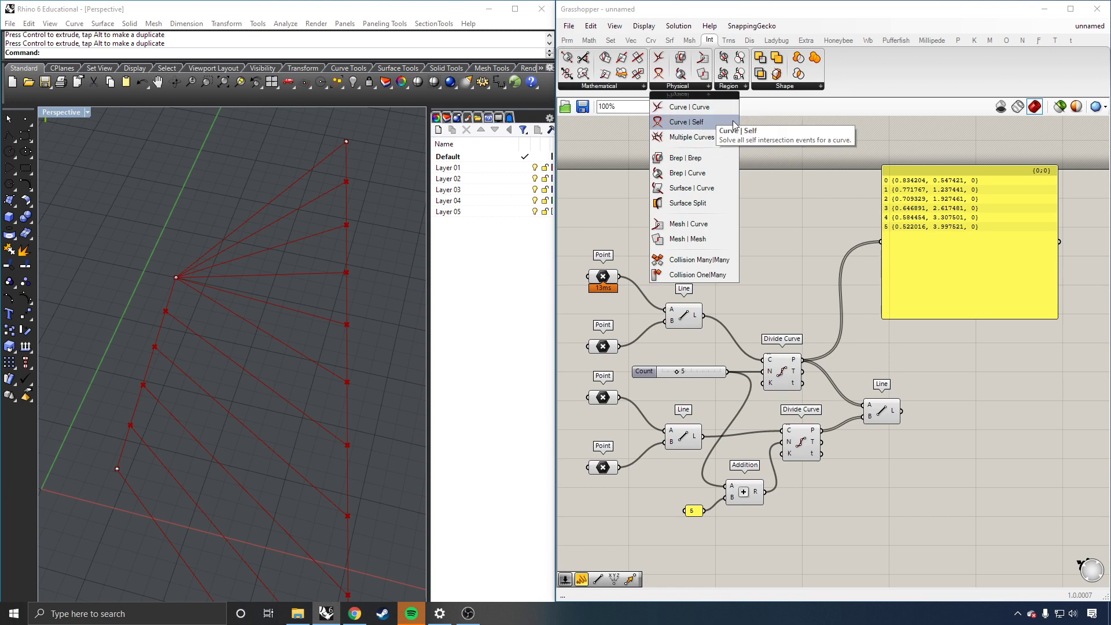
drag(685, 122, 703, 184)
click(741, 90)
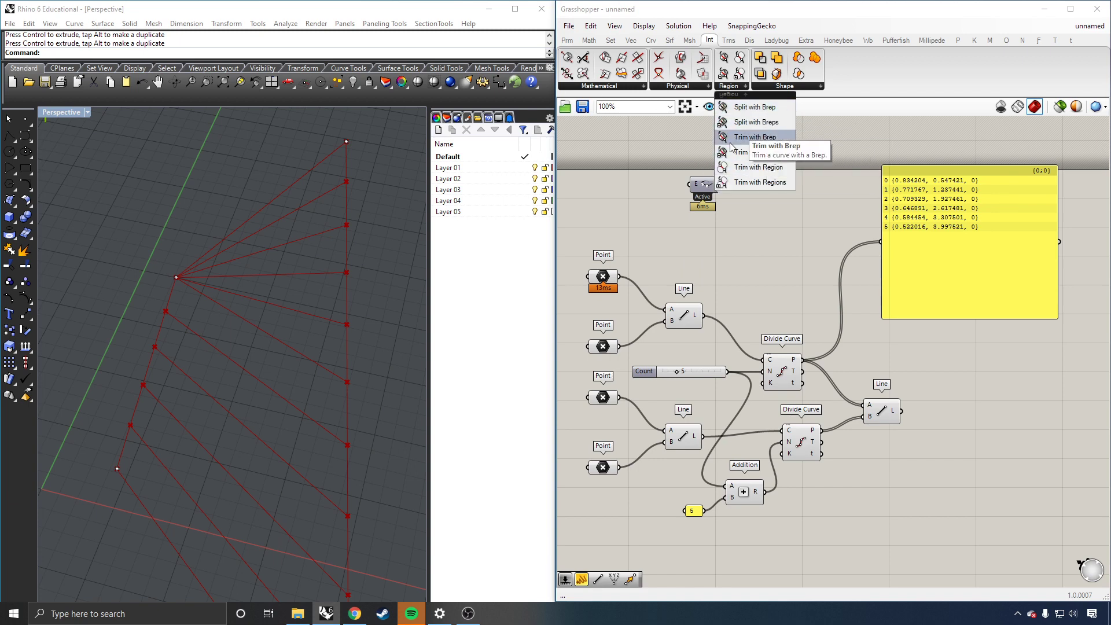
click(805, 86)
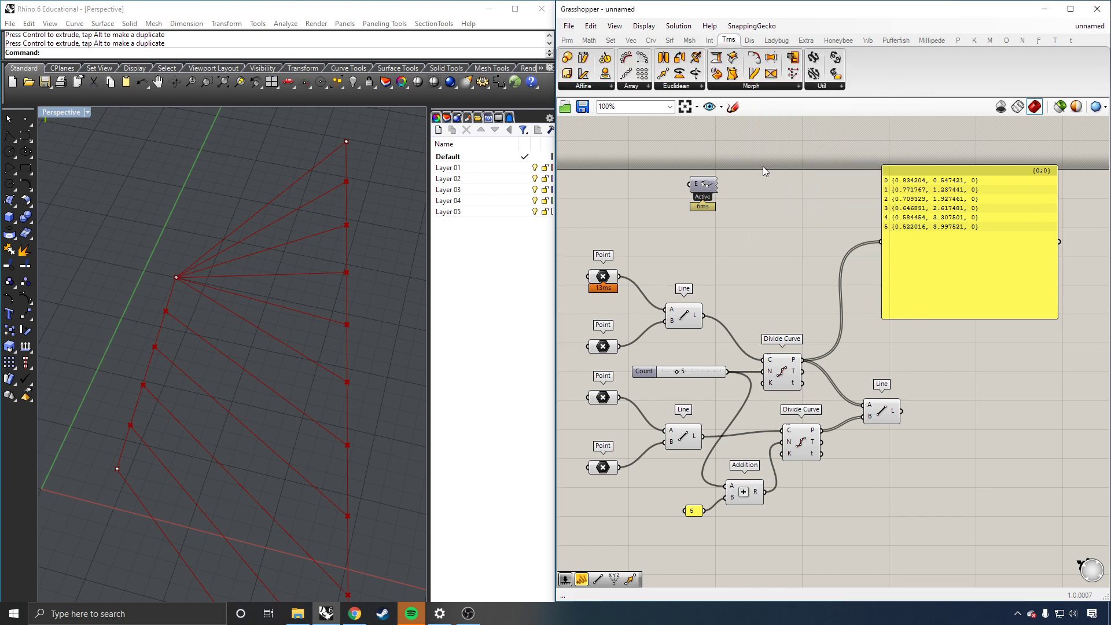
Step: Browse the Affine and Euclidean transform lists, then show the display components
click(604, 86)
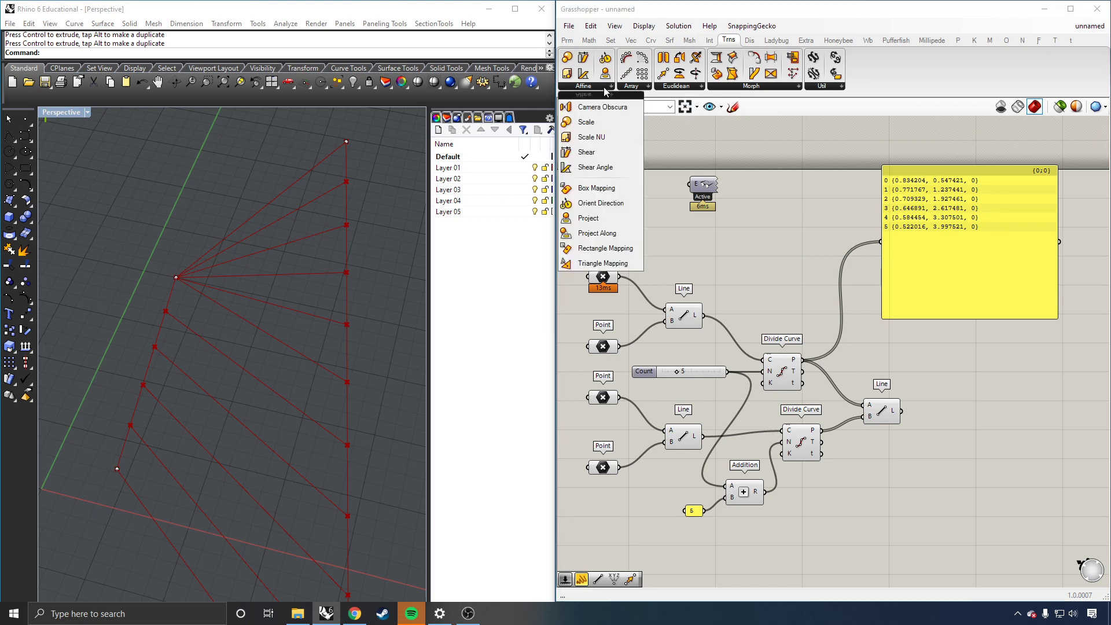
click(769, 164)
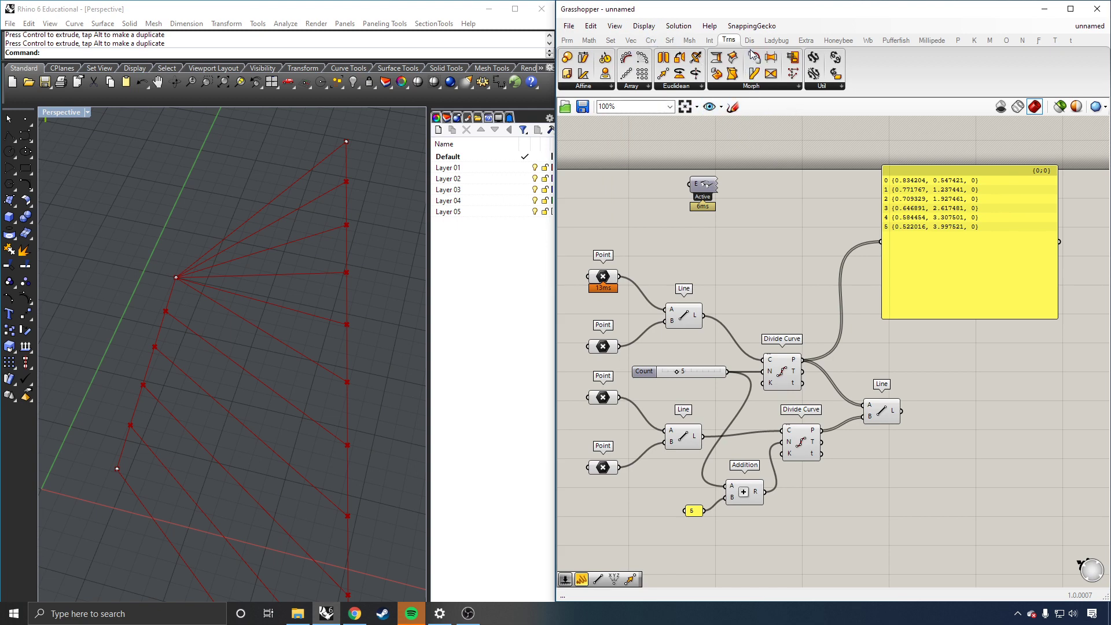
click(670, 87)
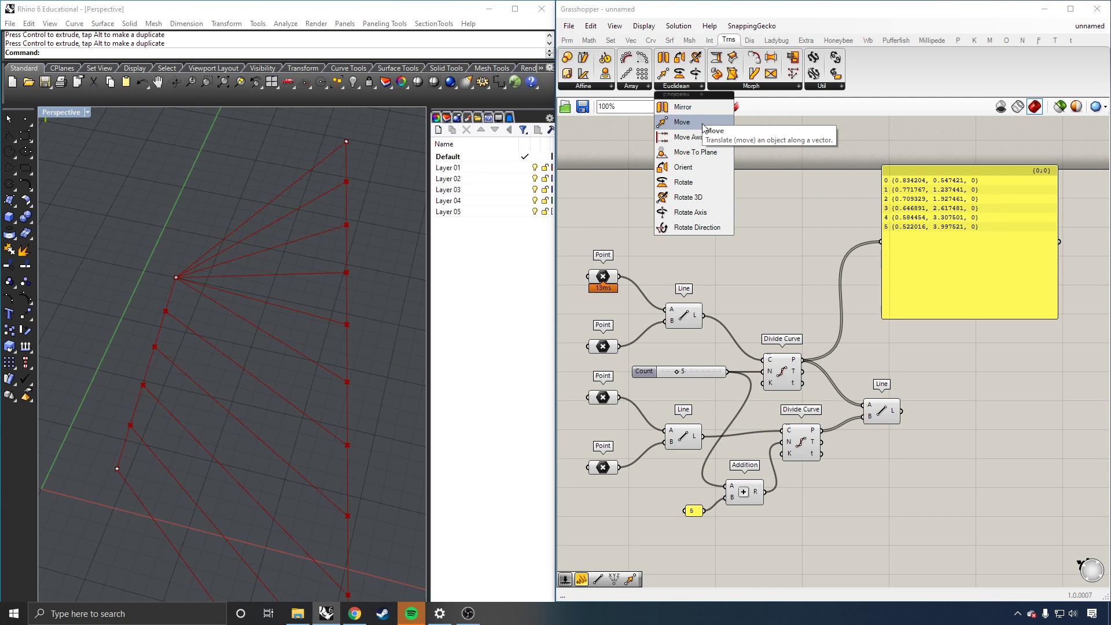
click(771, 14)
click(749, 41)
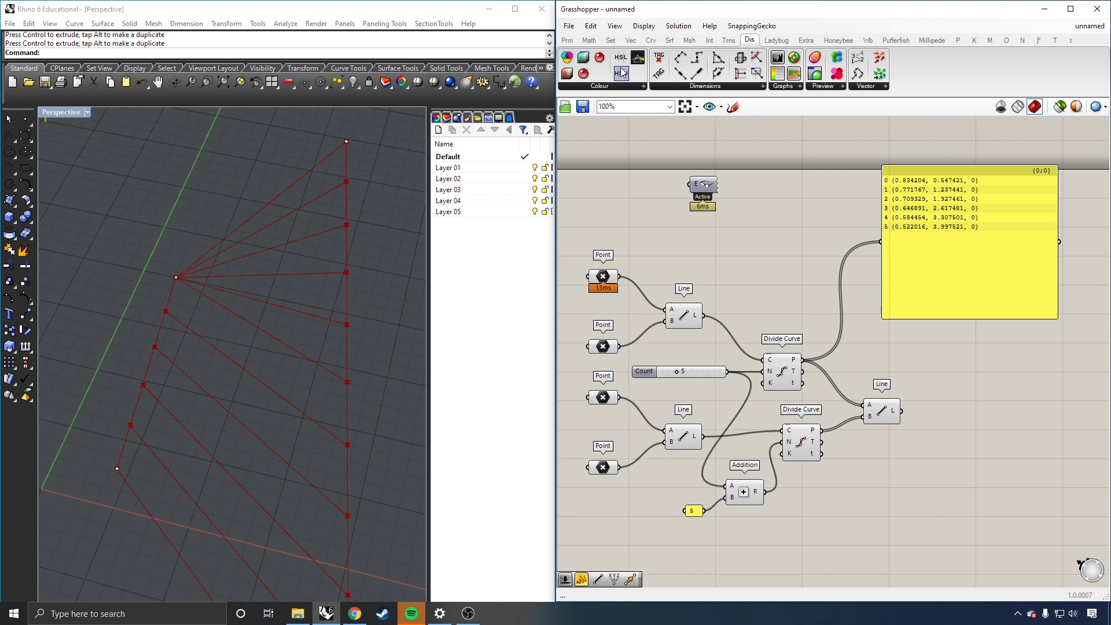
Step: Browse the Colour, Dimension and Graphs display component lists
click(590, 87)
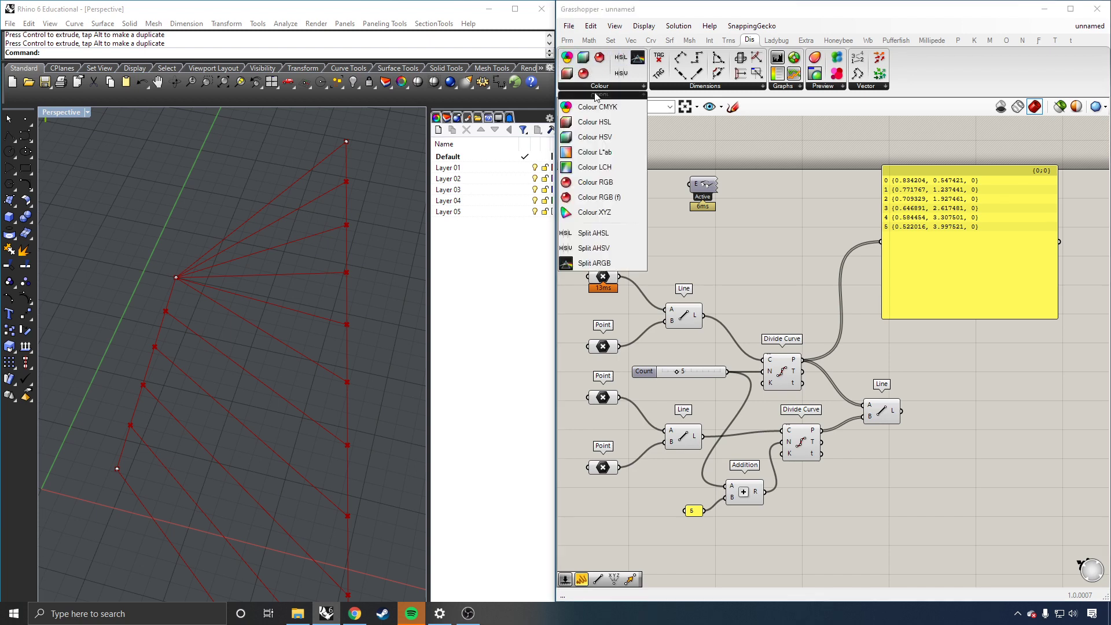
click(717, 93)
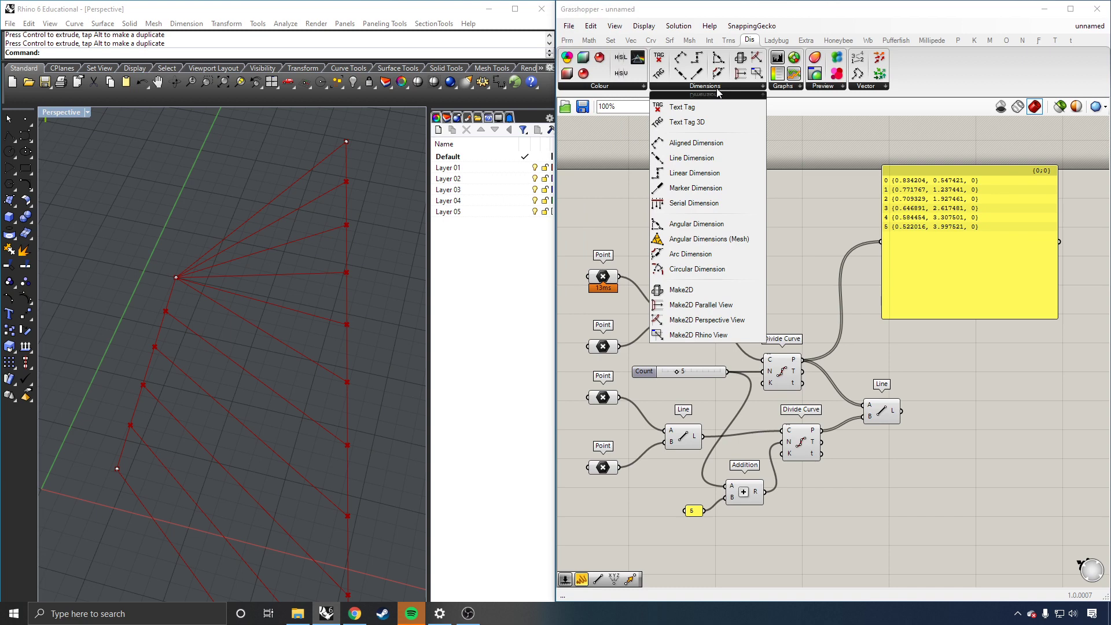
click(788, 93)
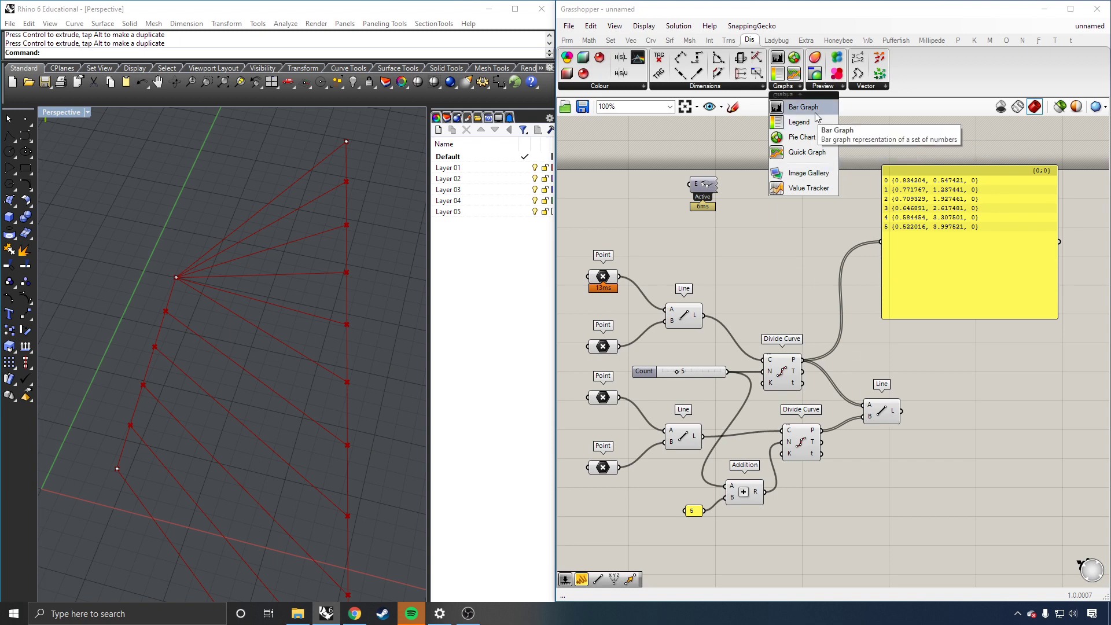
Step: Place a Bar Graph, feed it the Line component's L lengths, and stretch it wider
drag(818, 118, 955, 380)
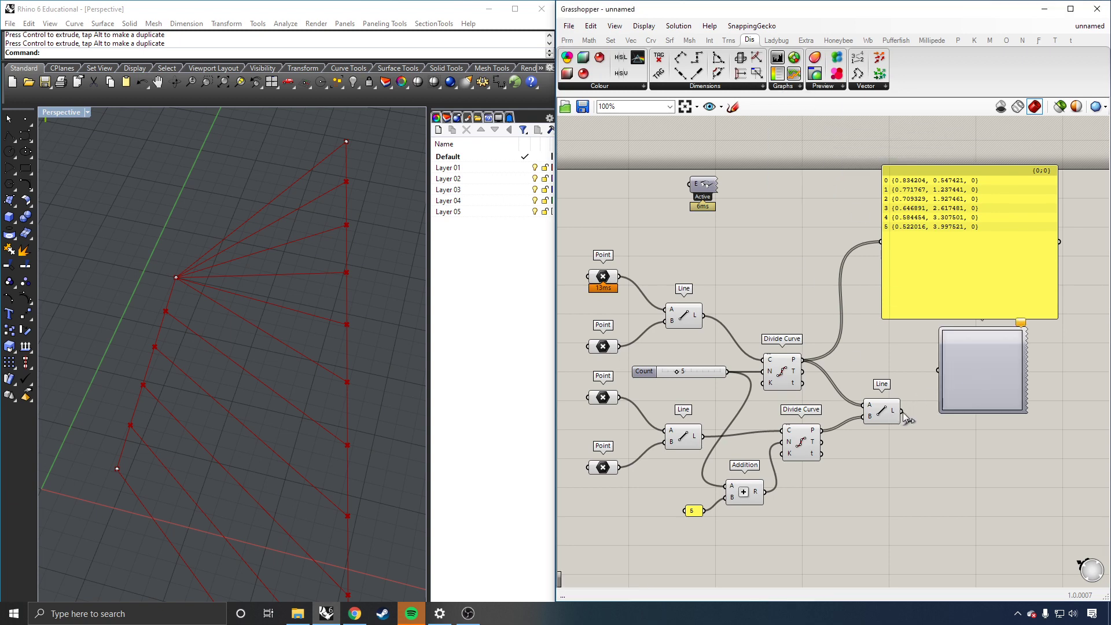
mouse_move(895, 411)
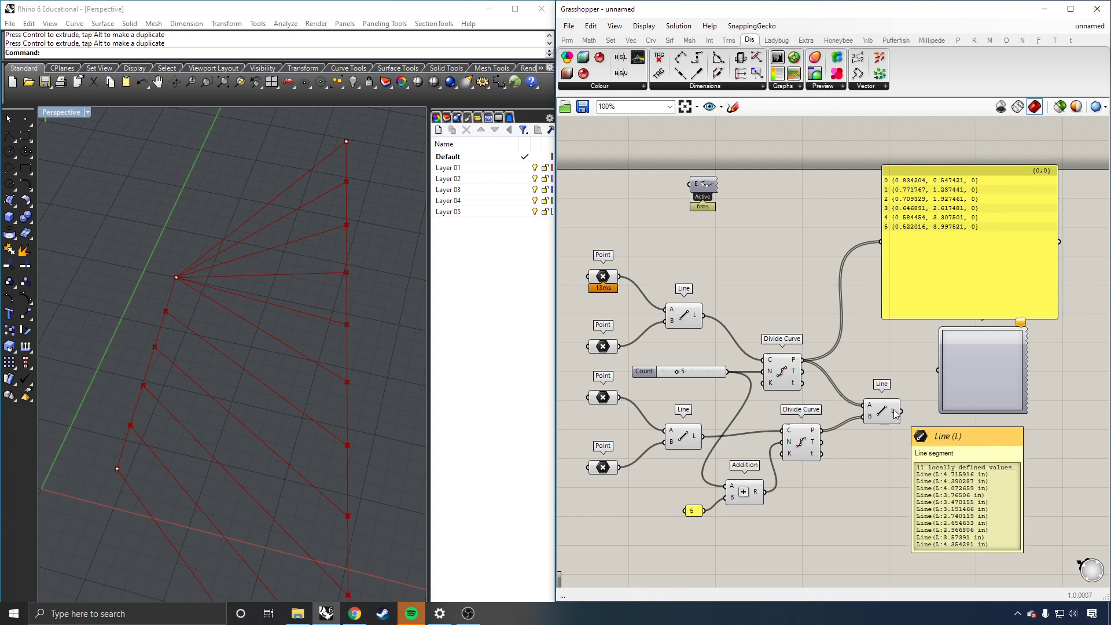
drag(903, 412, 938, 371)
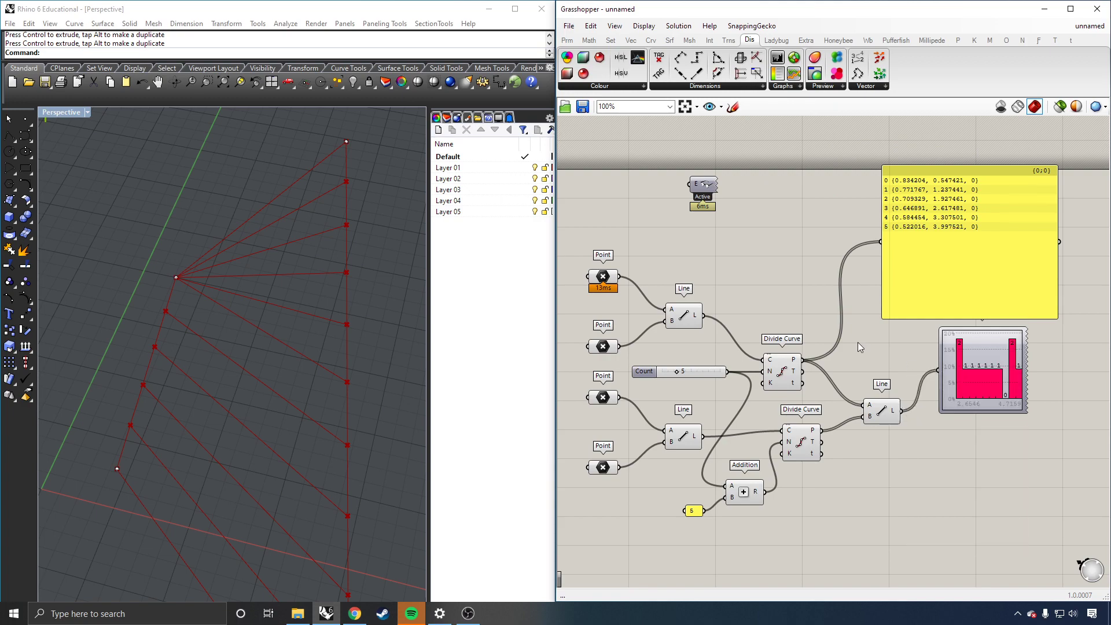
scroll(857, 342, down, 2)
scroll(966, 362, up, 4)
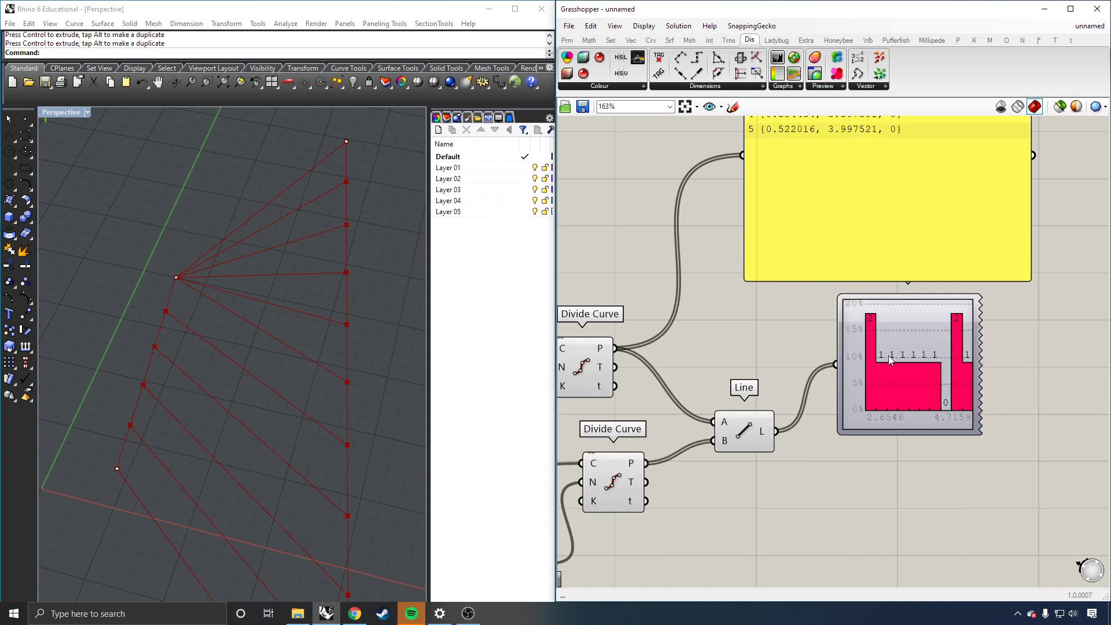
drag(980, 350, 1056, 350)
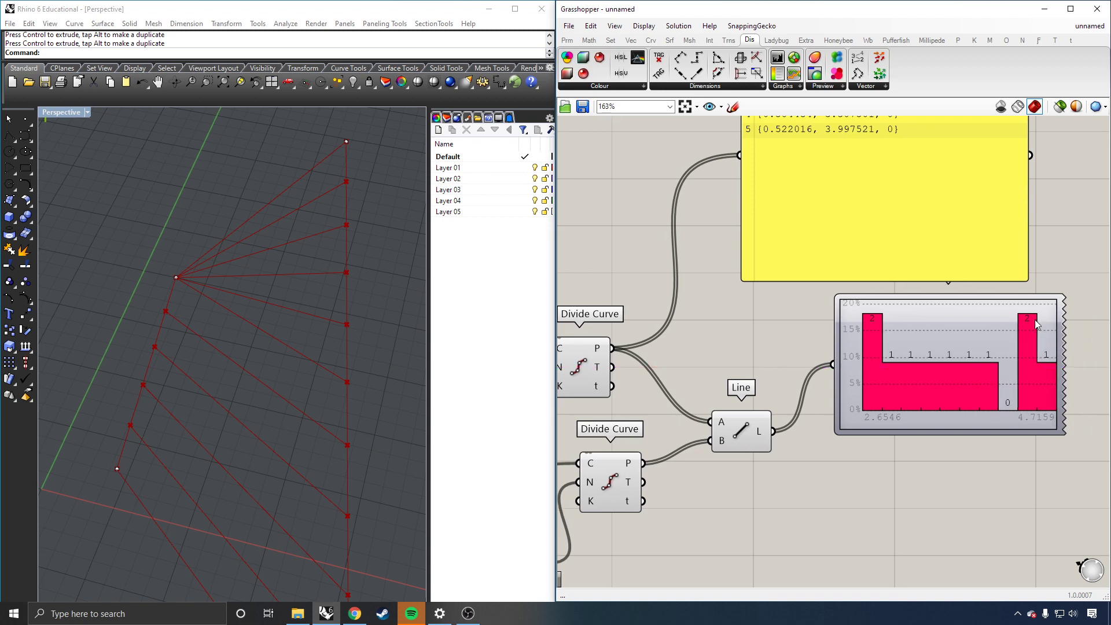
click(870, 338)
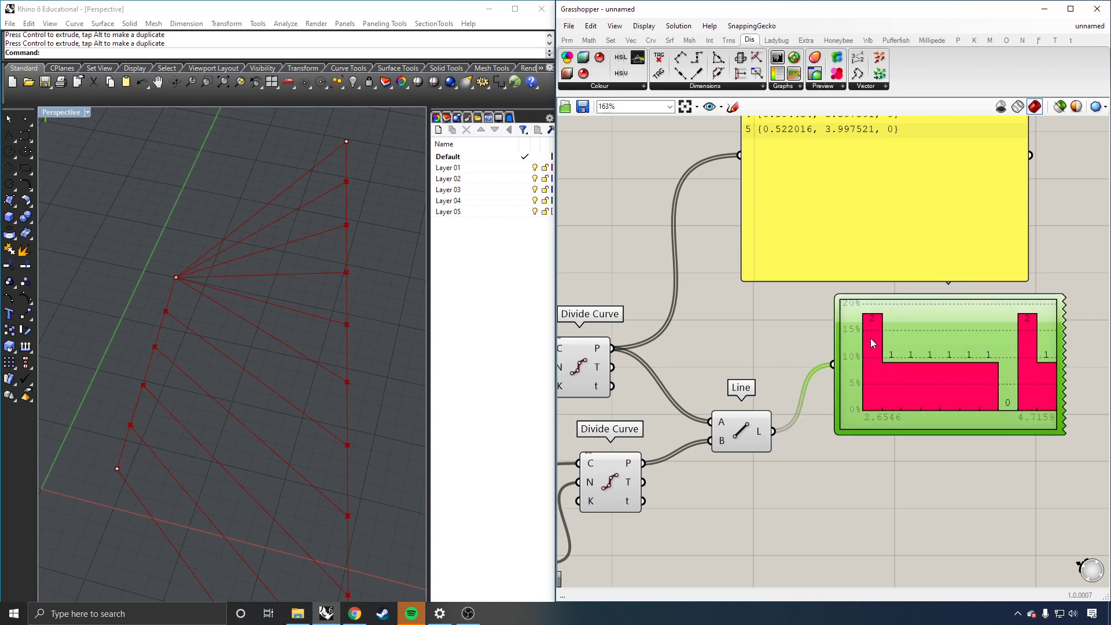
Step: Delete the Bar Graph, then drag the lines' converging point up-left in Rhino with the Gumball
key(Delete)
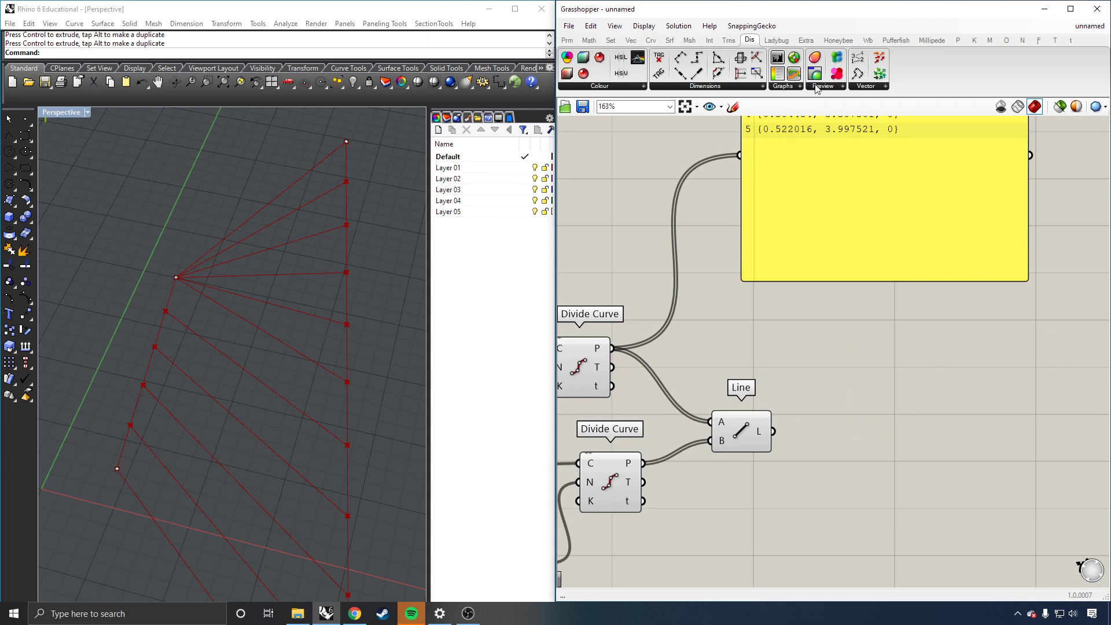
click(873, 87)
scroll(861, 282, down, 3)
scroll(941, 280, down, 1)
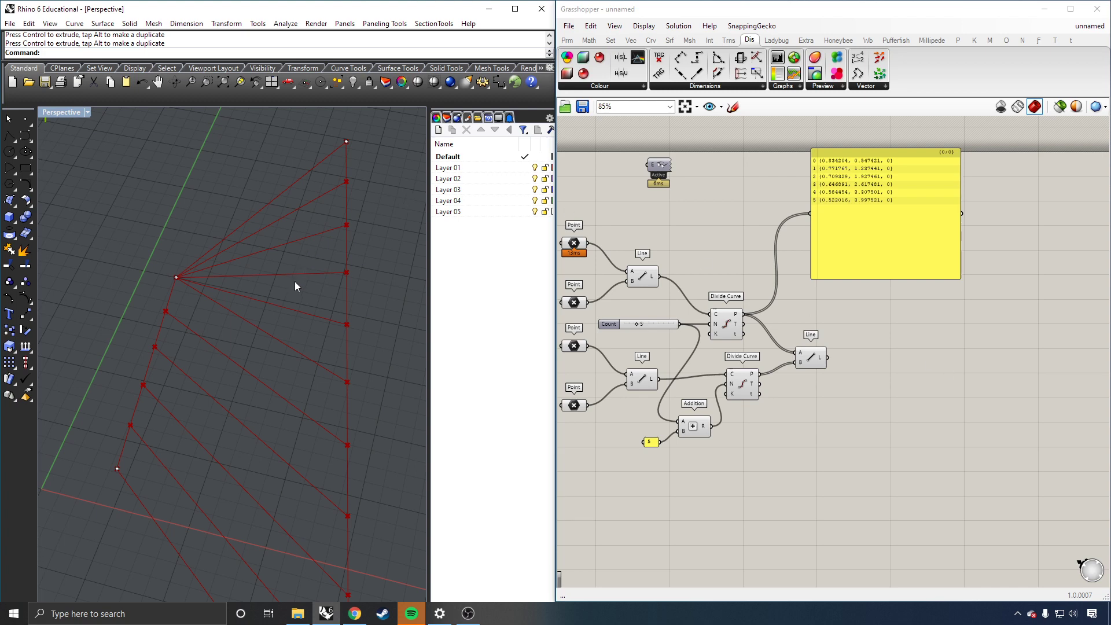
click(177, 278)
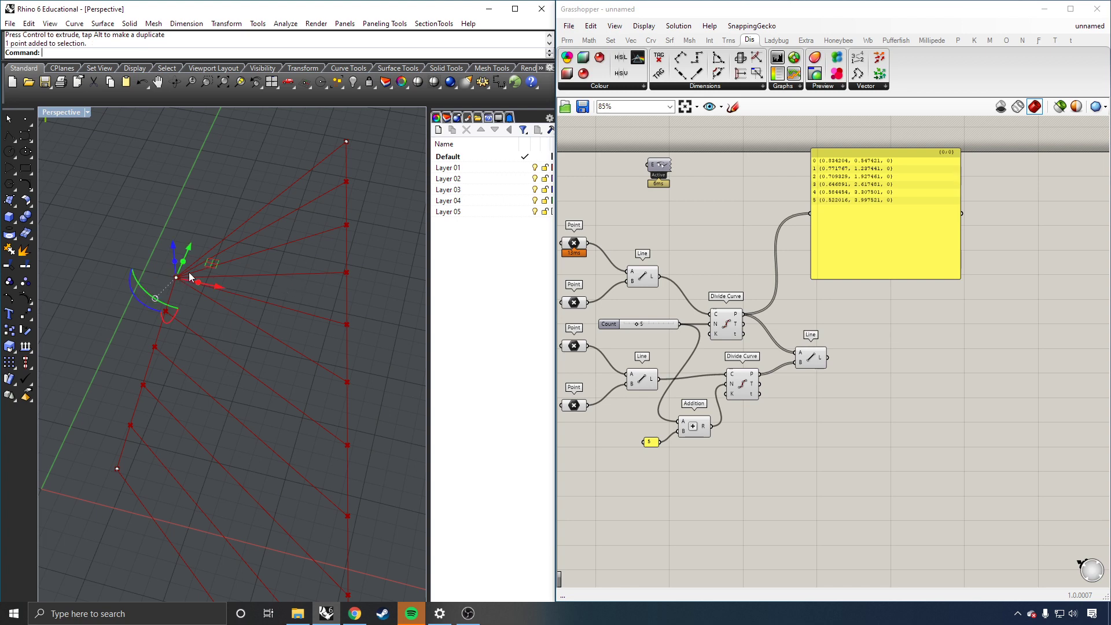
drag(216, 264, 176, 196)
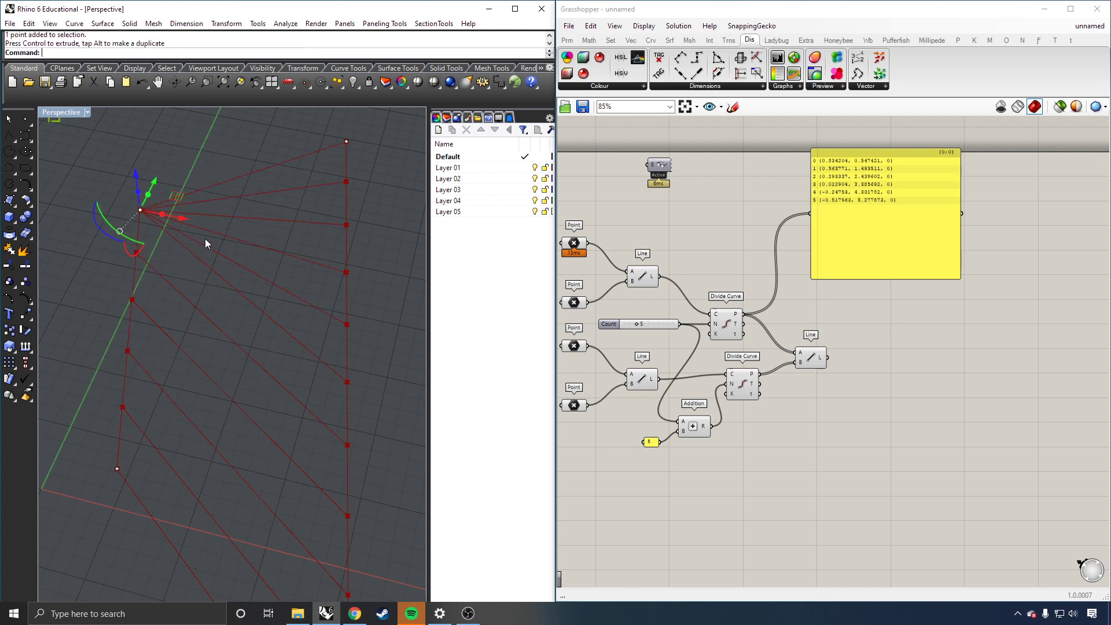